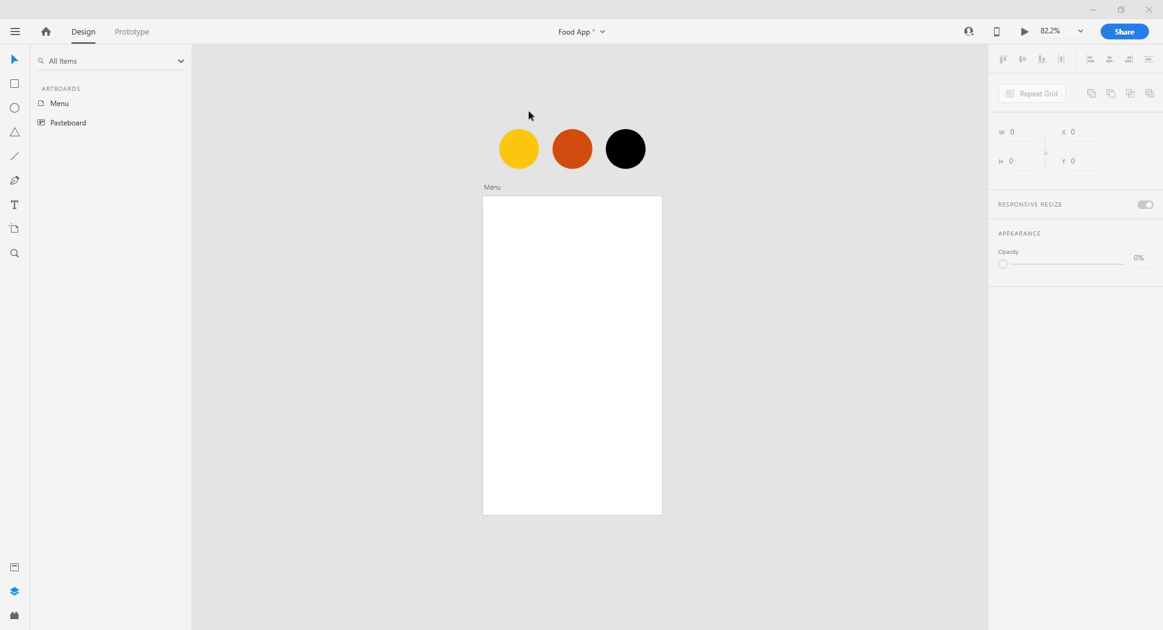
# Save the black circle's #000000 fill as a colour swatch
pyautogui.moveTo(502, 137); pyautogui.dragTo(674, 187)
pyautogui.click(662, 177)
pyautogui.click(626, 155)
pyautogui.click(1024, 297)
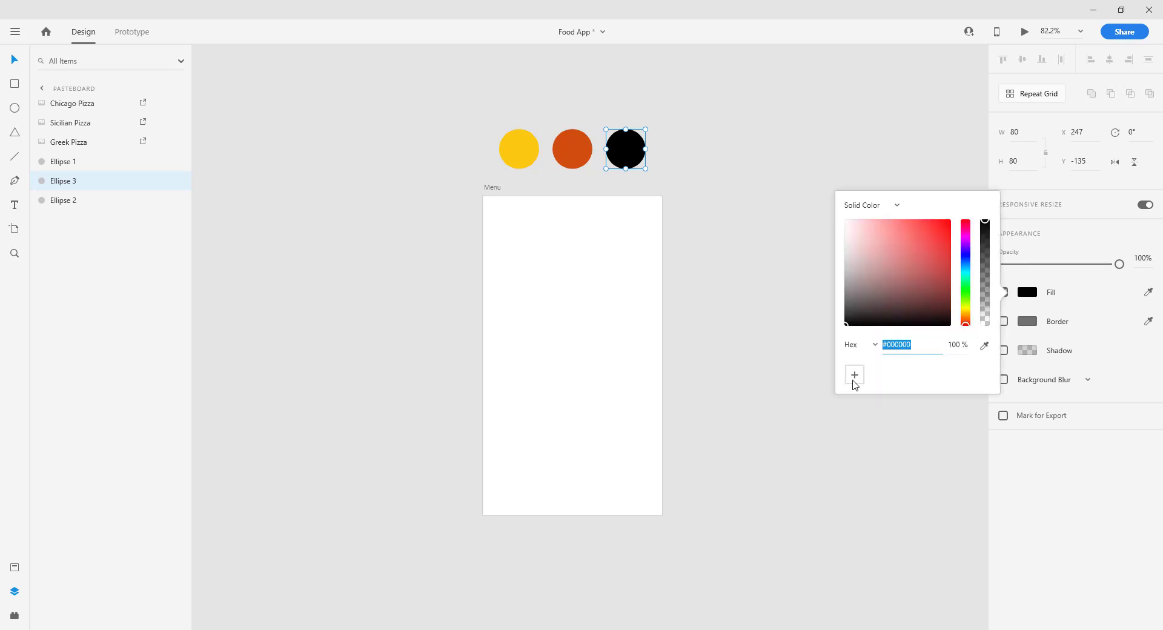
pyautogui.click(854, 375)
# Save the orange circle's #D24C0F fill and the yellow circle's #FBC711 fill as colour swatches
pyautogui.click(587, 160)
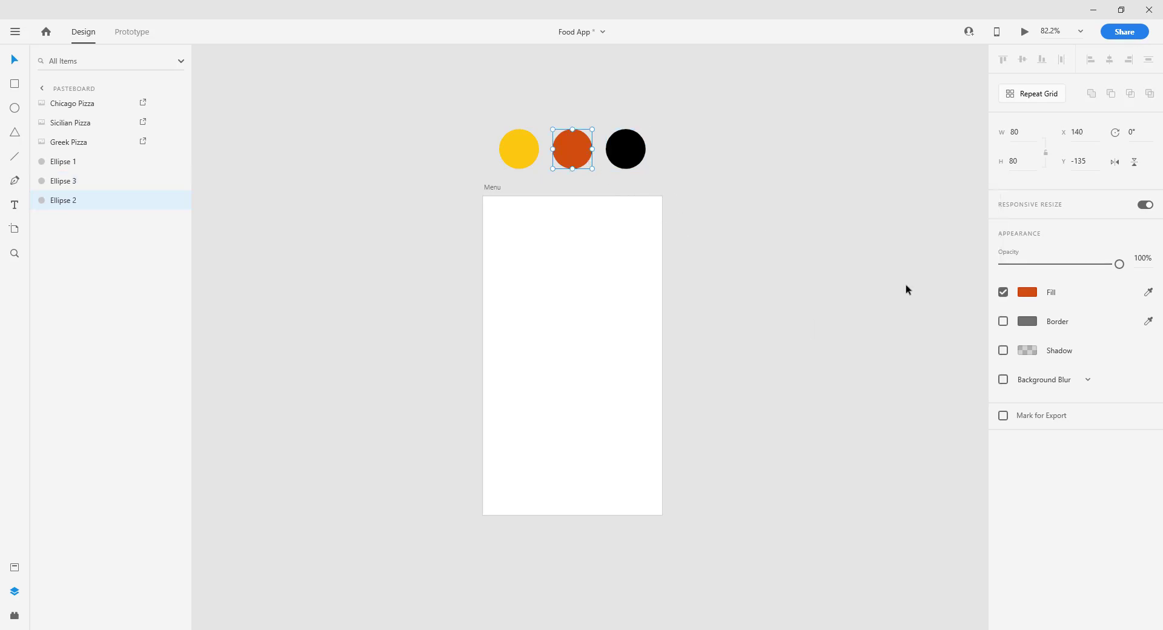
pyautogui.click(1027, 292)
pyautogui.click(854, 375)
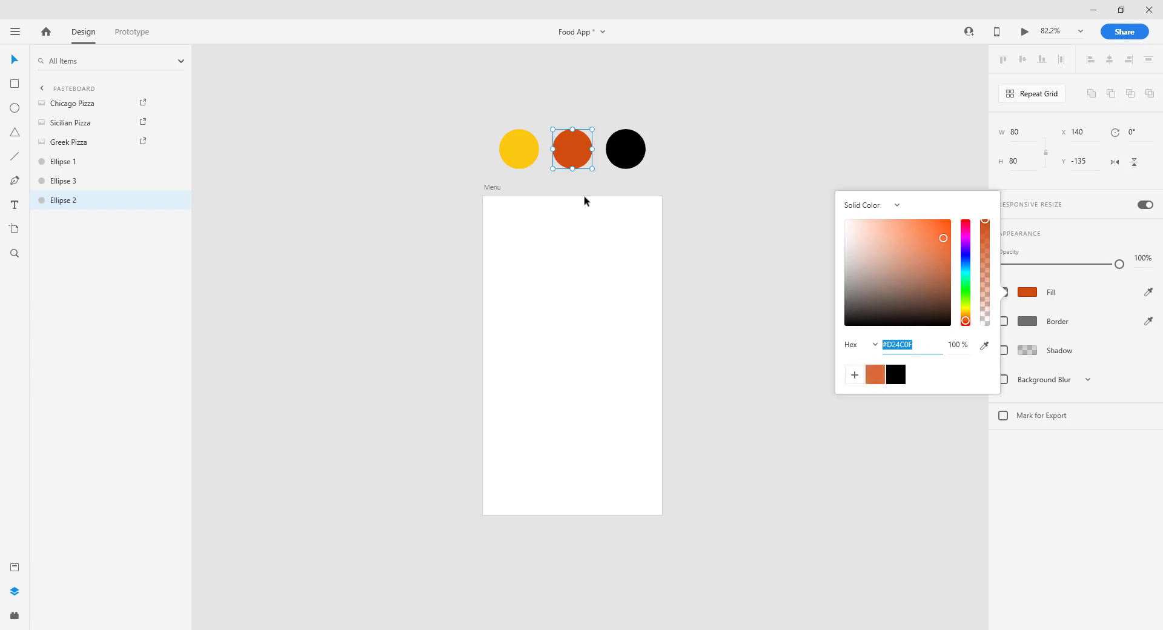
pyautogui.click(527, 158)
pyautogui.click(1031, 294)
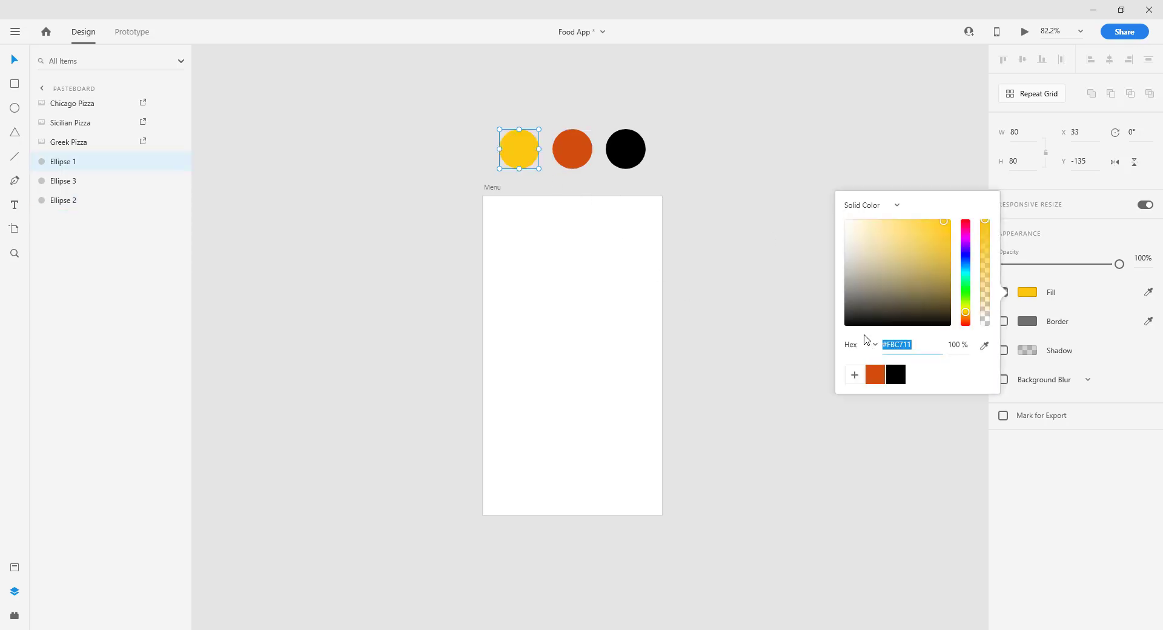
pyautogui.click(854, 375)
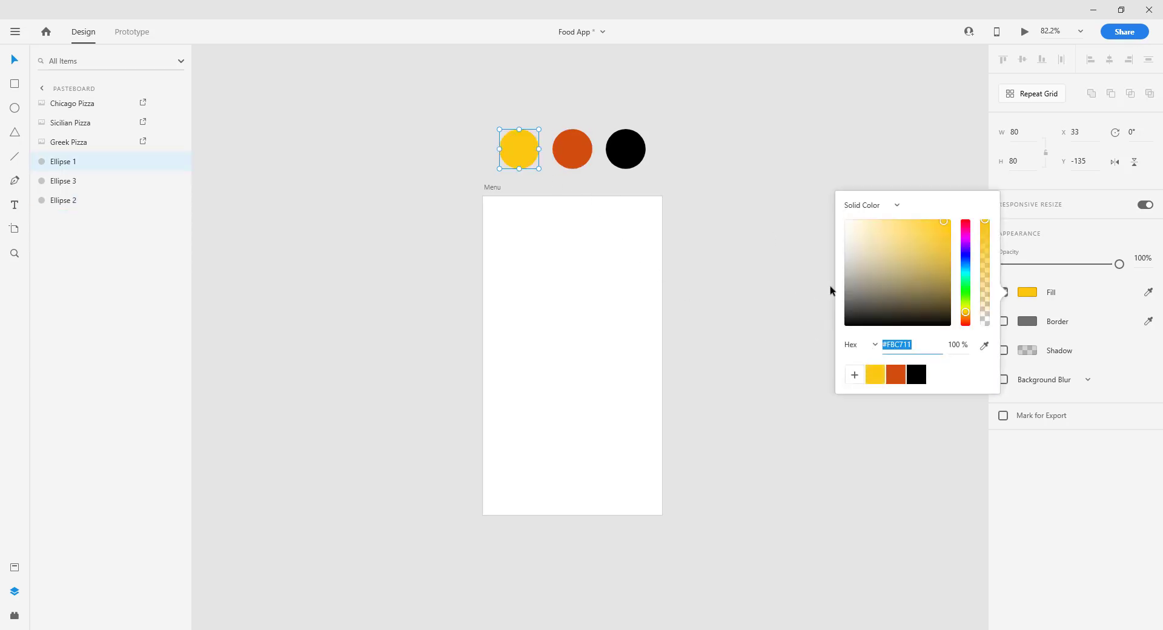
# Change the black circle's fill to white (#FFFFFF) and save that white as a colour swatch
pyautogui.click(773, 278)
pyautogui.click(630, 151)
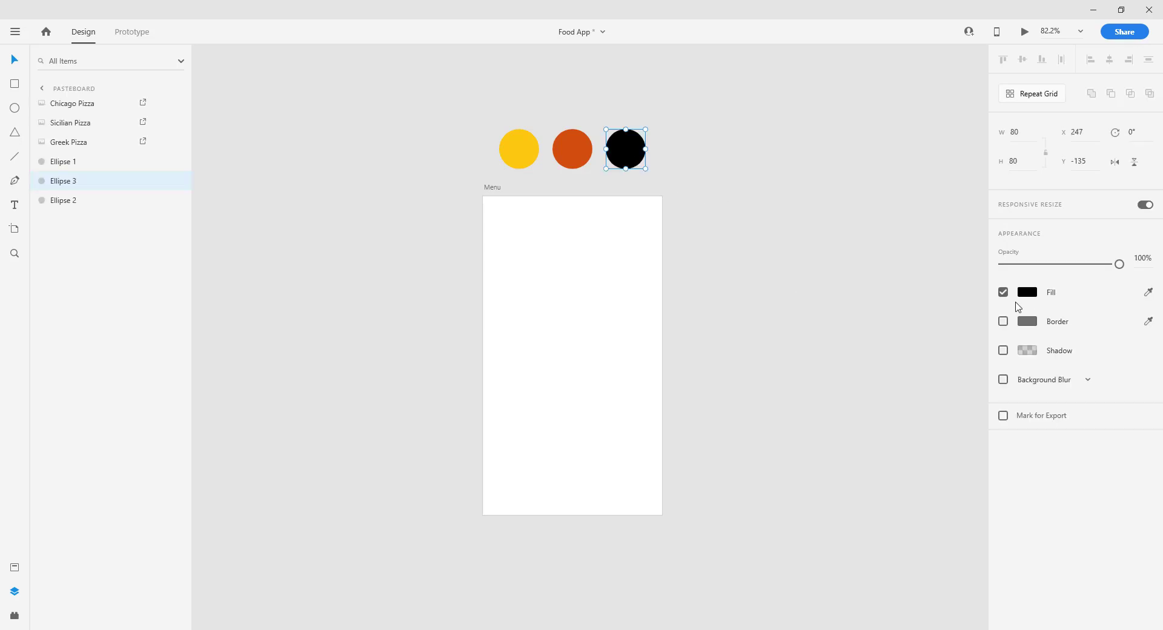
pyautogui.click(1022, 295)
pyautogui.moveTo(921, 267); pyautogui.dragTo(792, 210)
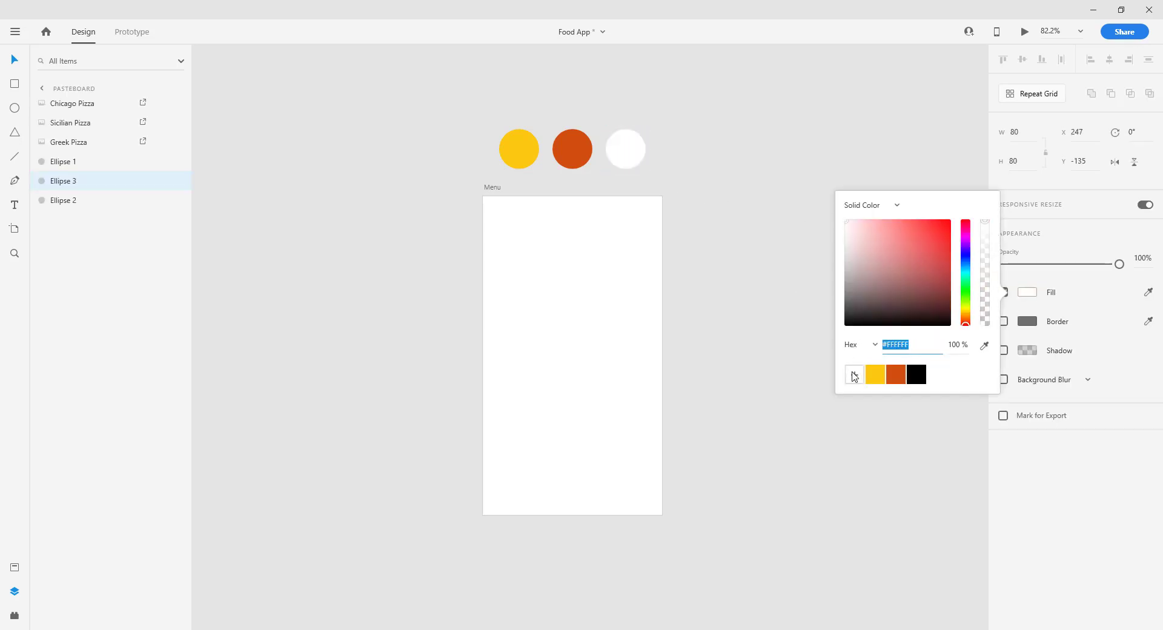
# Delete the three colour circles above the Menu artboard
pyautogui.click(724, 185)
pyautogui.moveTo(743, 170); pyautogui.dragTo(508, 120)
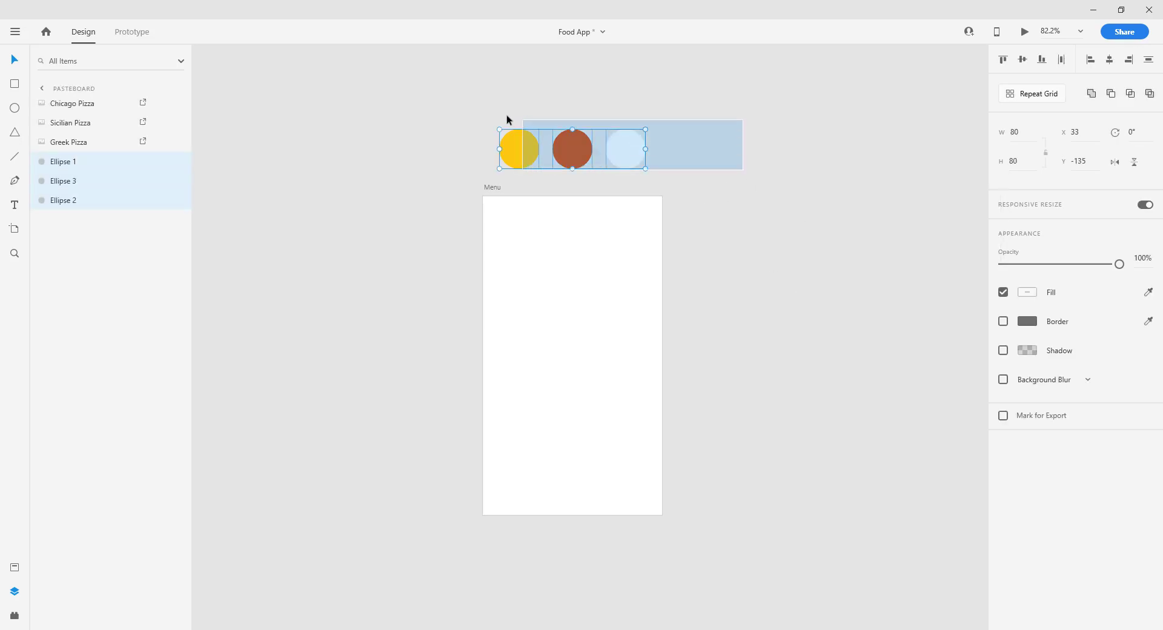
pyautogui.press('Delete')
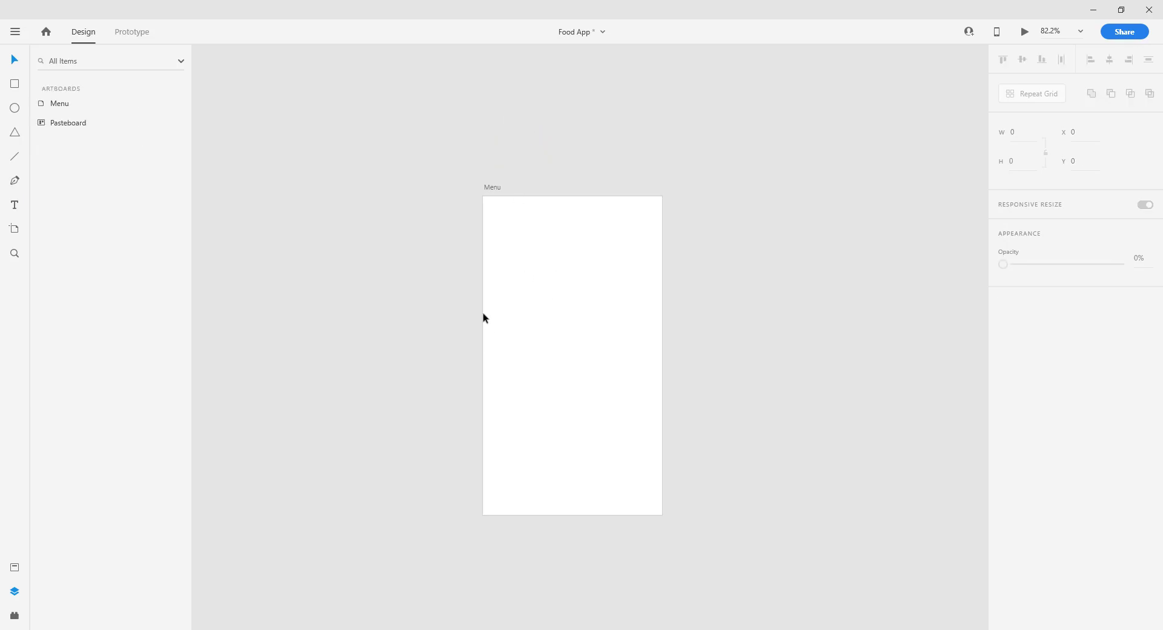
# Draw a borderless 360 × 180 rectangle across the top of the Menu artboard, filled with the saved yellow
pyautogui.press('r')
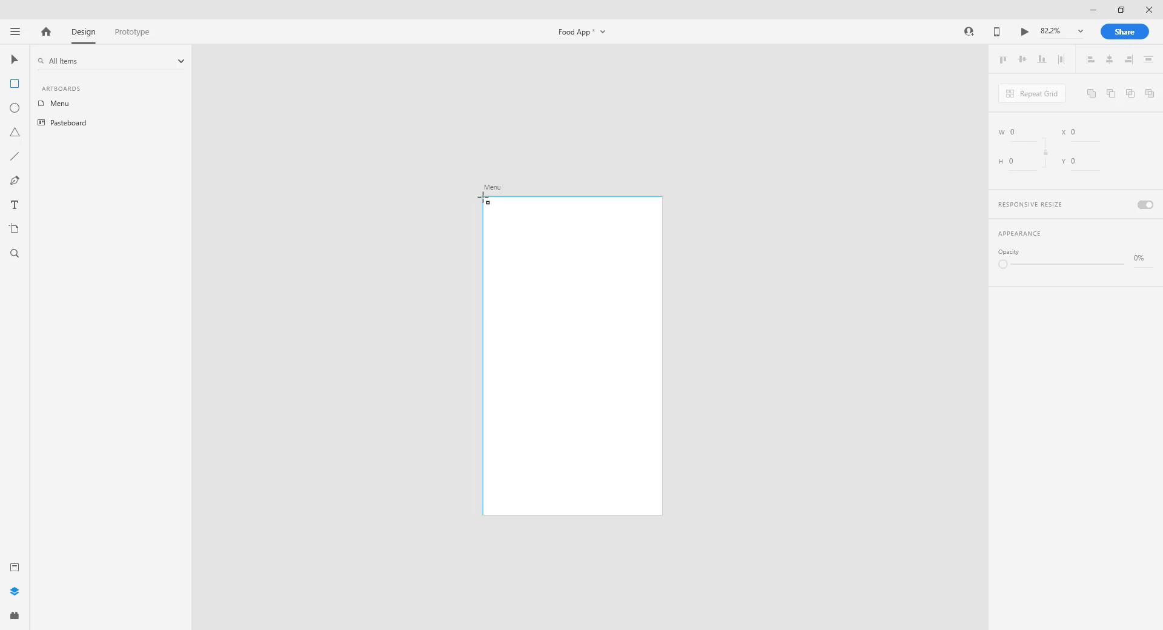
pyautogui.moveTo(484, 197); pyautogui.dragTo(661, 287)
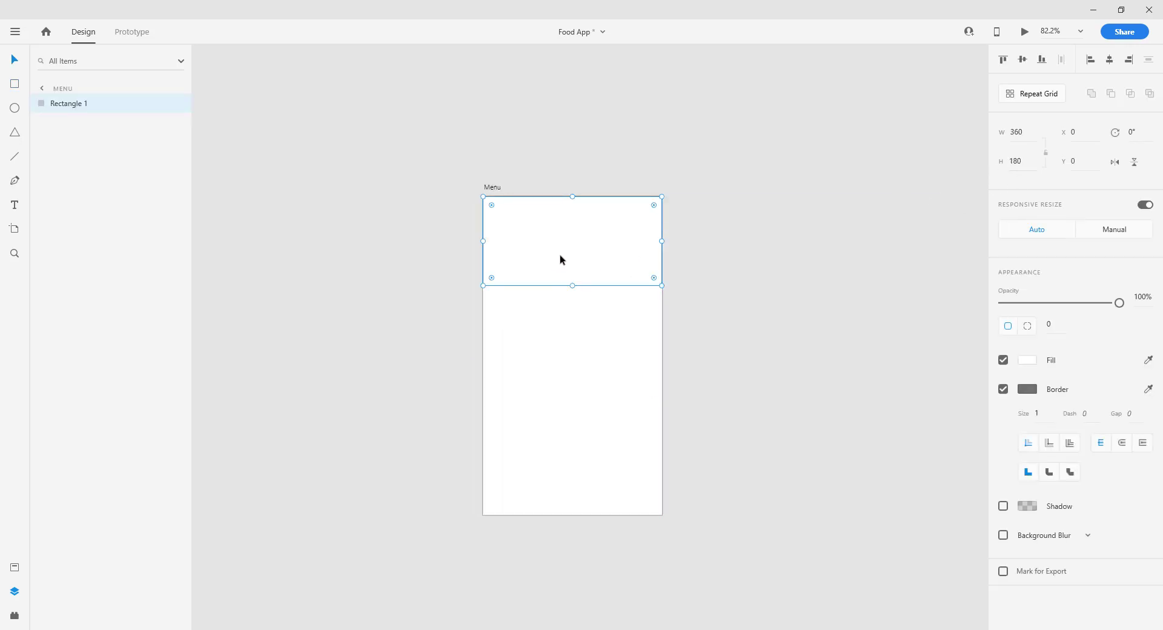
pyautogui.scroll(5, 553, 259)
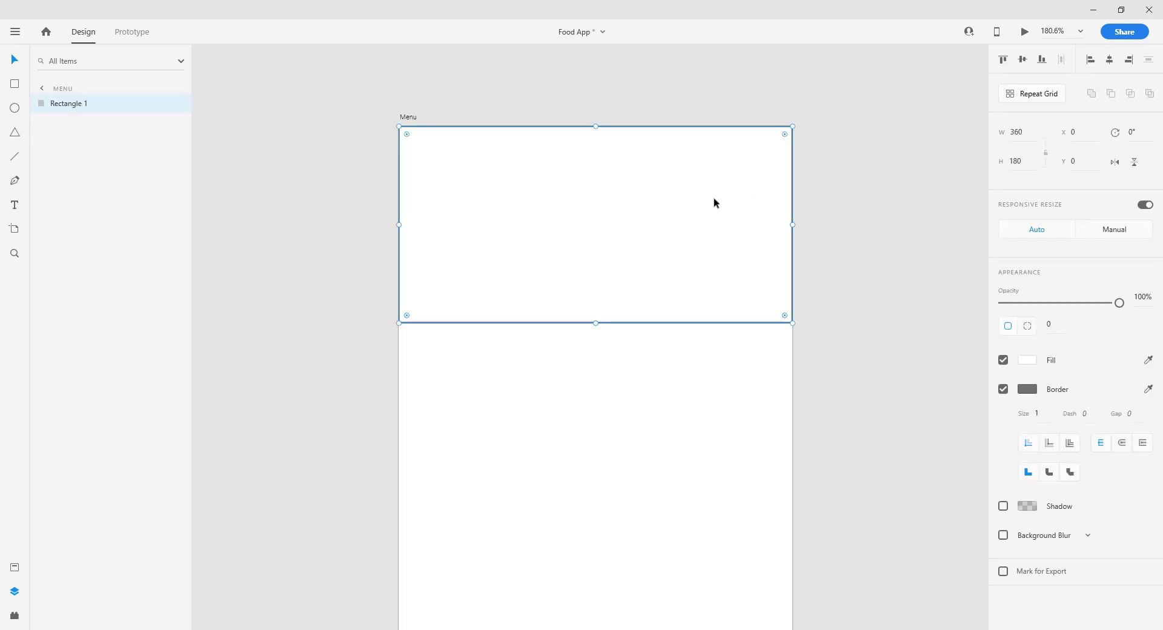
pyautogui.click(1003, 389)
pyautogui.click(1028, 360)
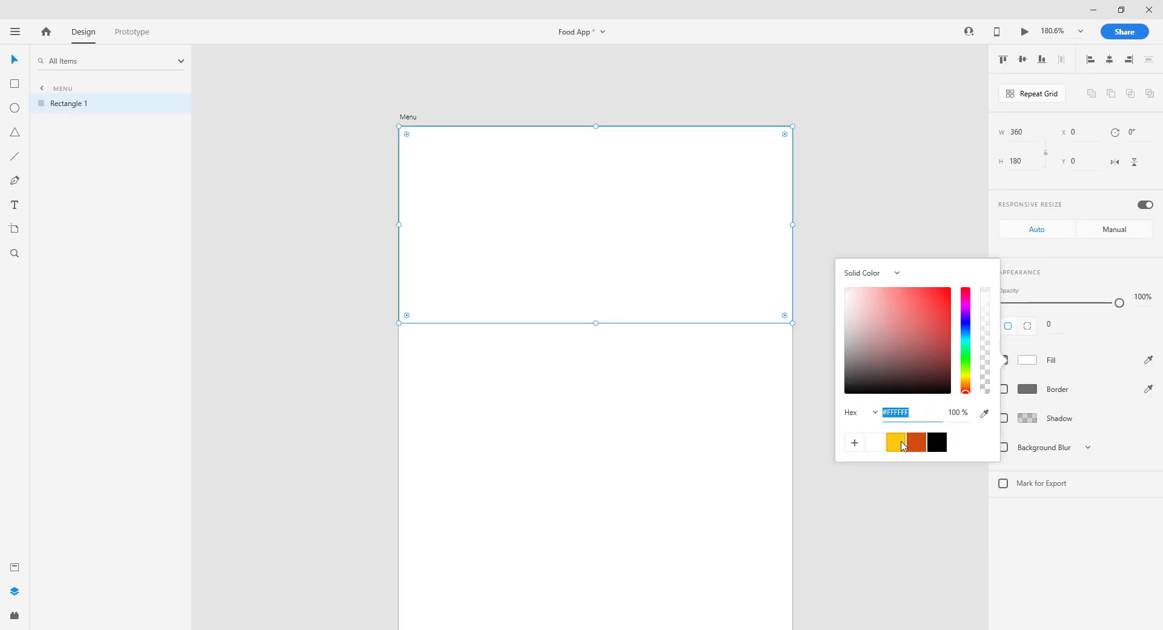
pyautogui.click(895, 442)
pyautogui.click(859, 205)
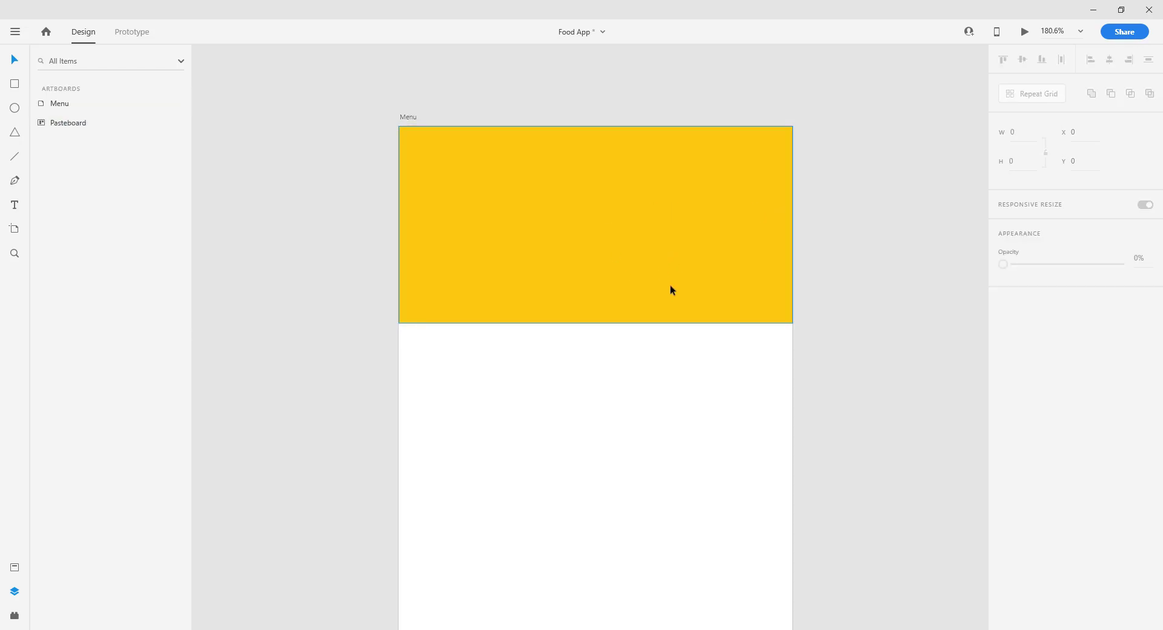
# Add the text "Menu" on the yellow header rectangle
pyautogui.press('t')
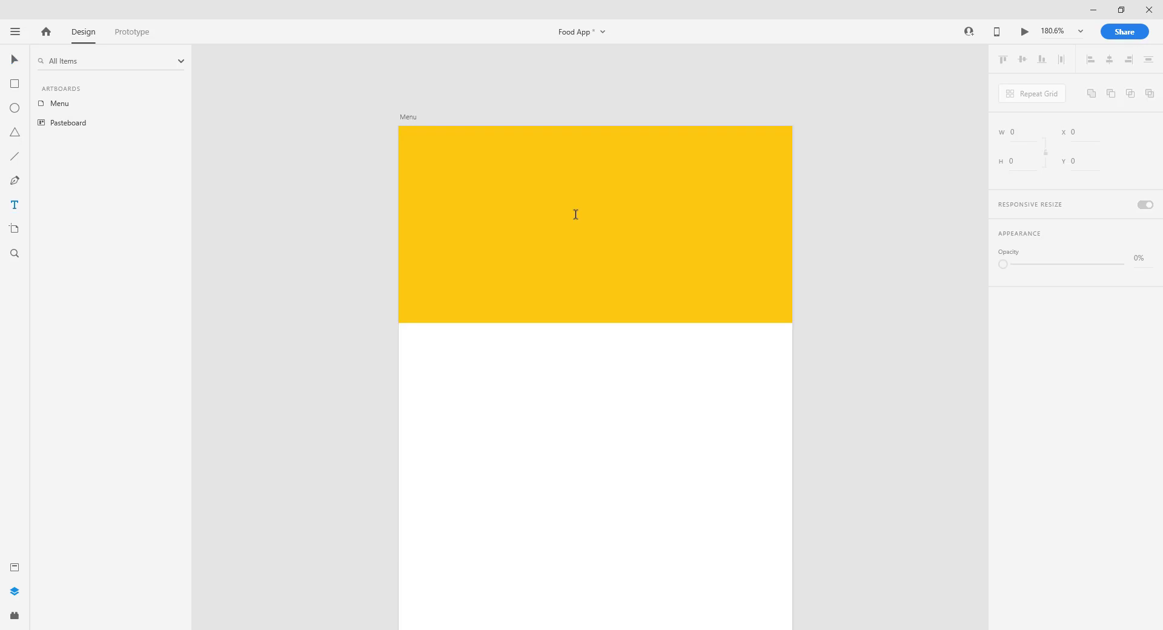
pyautogui.click(576, 211)
pyautogui.write('Menu')
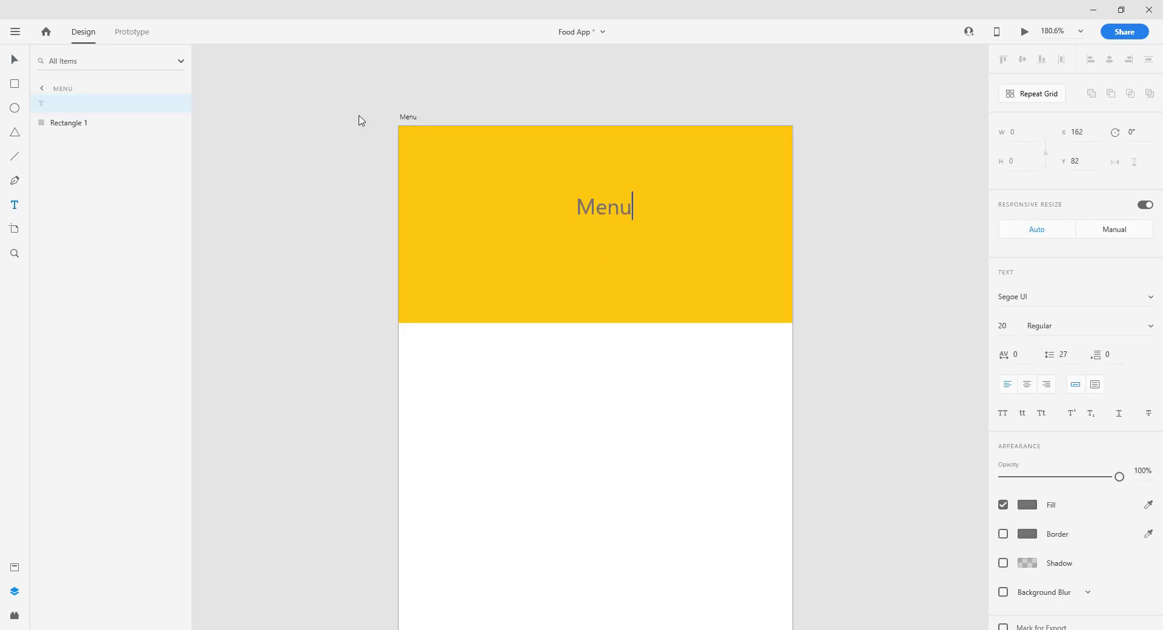
pyautogui.click(15, 60)
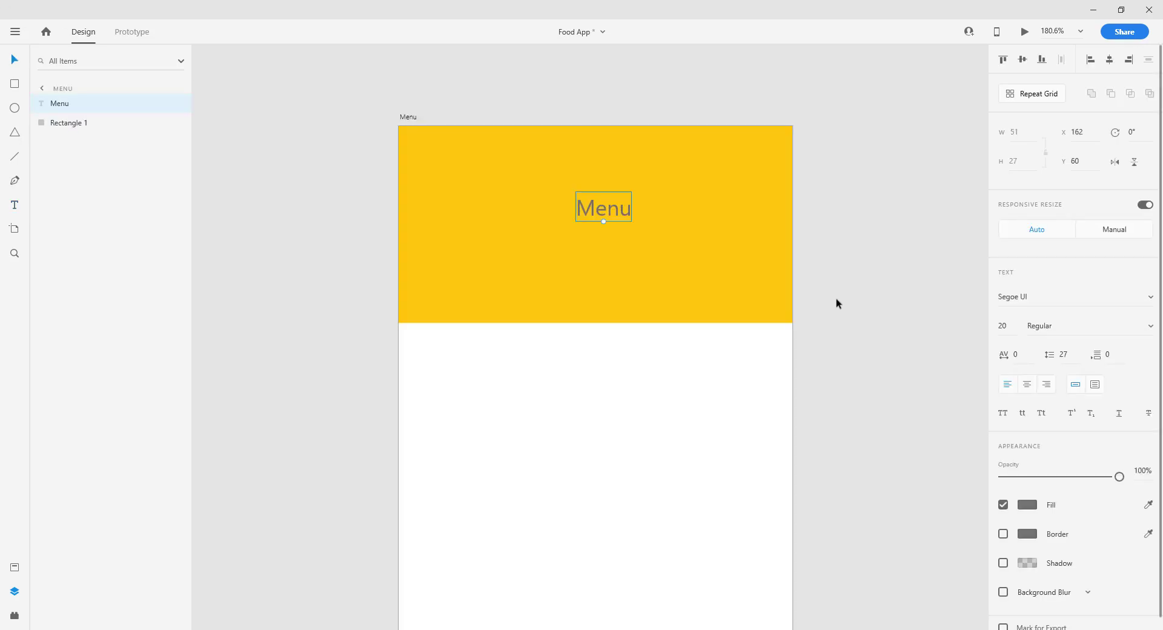
# Set the "Menu" title to SF Pro Display at size 32 and centre it near the header's top edge
pyautogui.click(1052, 302)
pyautogui.write('SF Pro Display')
pyautogui.press('Return')
pyautogui.click(1018, 326)
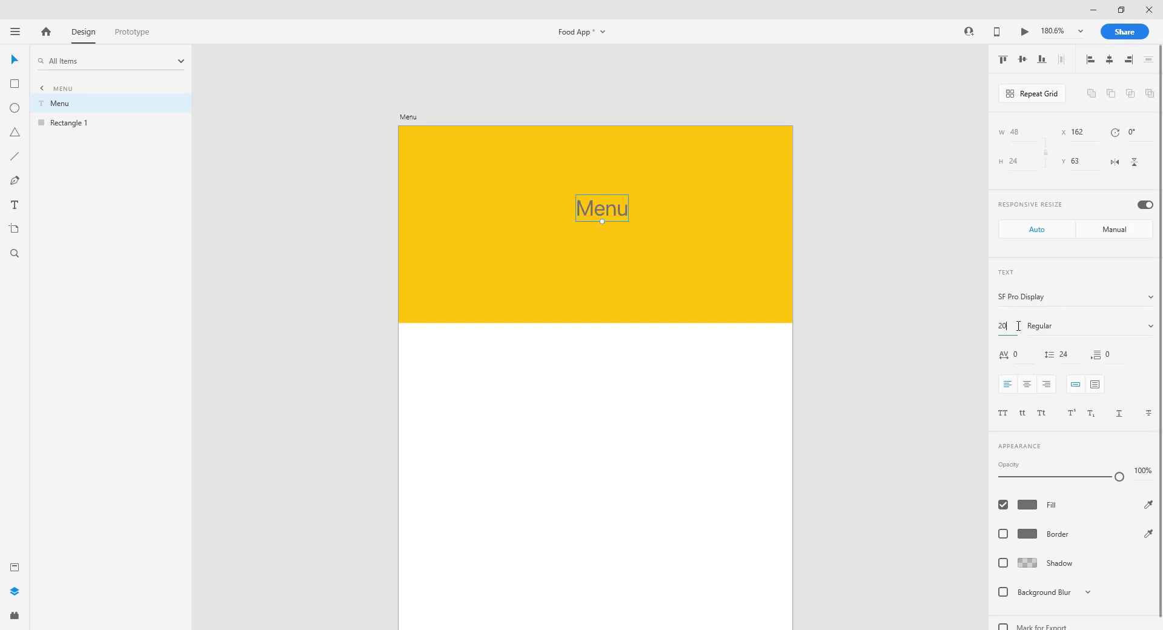
pyautogui.press('Return')
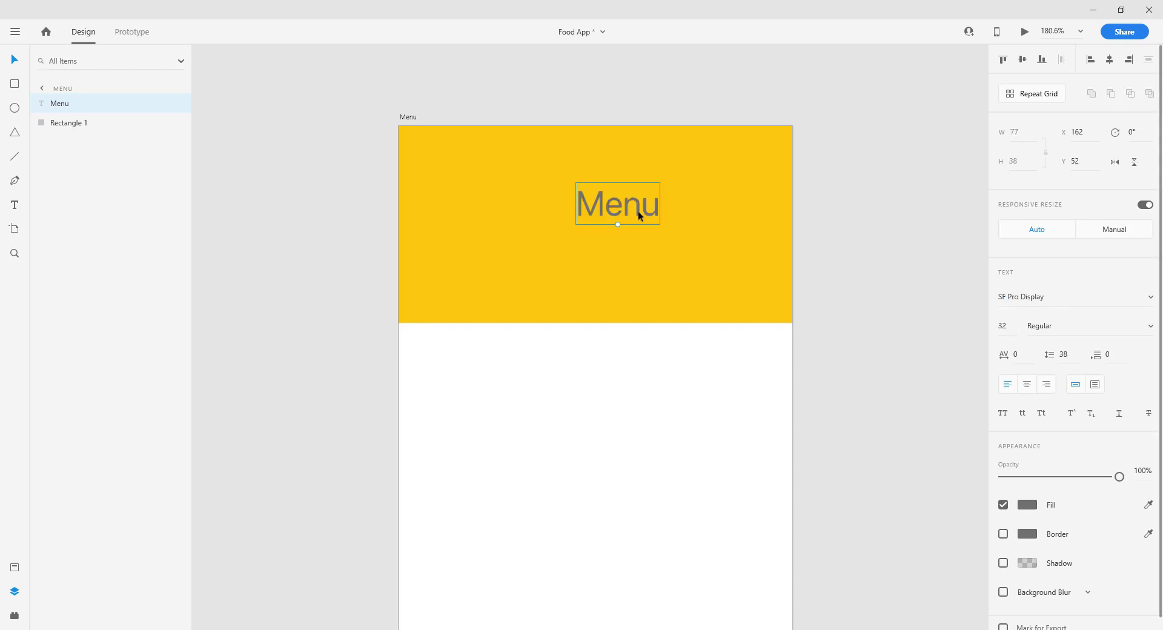
pyautogui.moveTo(644, 215); pyautogui.dragTo(620, 180)
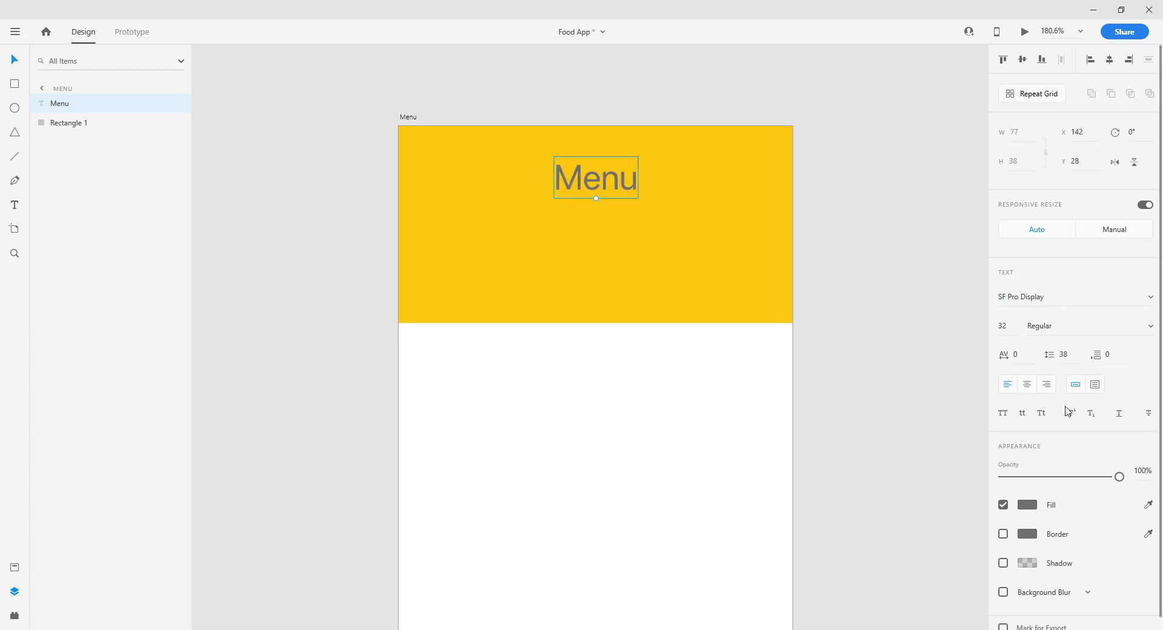
# Give the "Menu" title the Heavy weight and fill it with the saved black
pyautogui.click(1150, 327)
pyautogui.scroll(-4, 1072, 410)
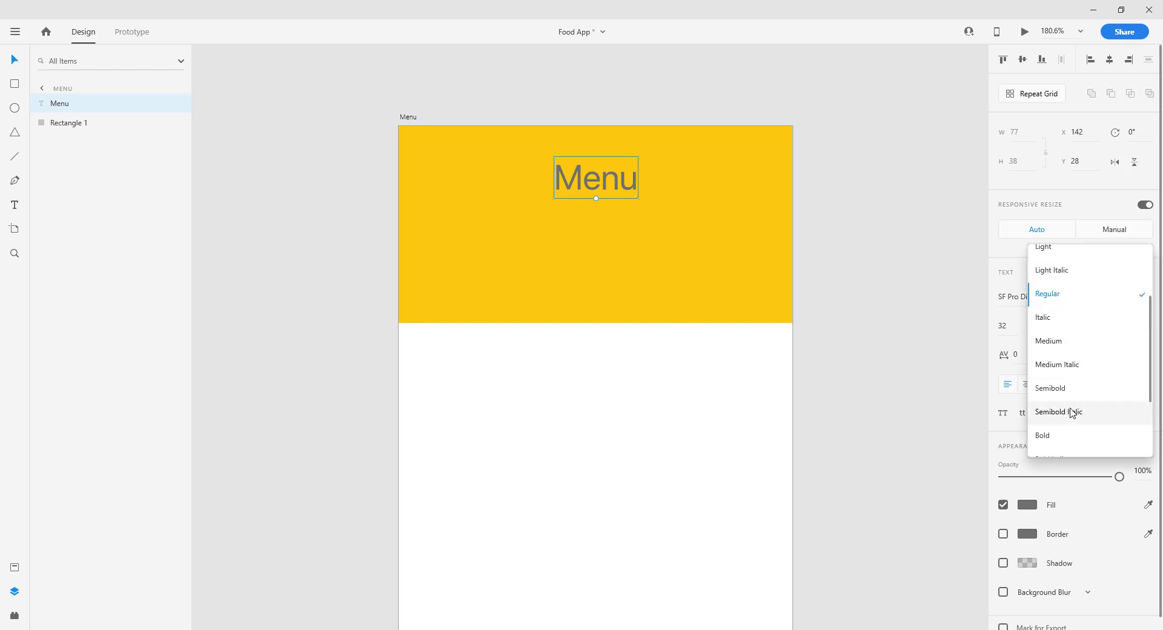
pyautogui.click(1061, 419)
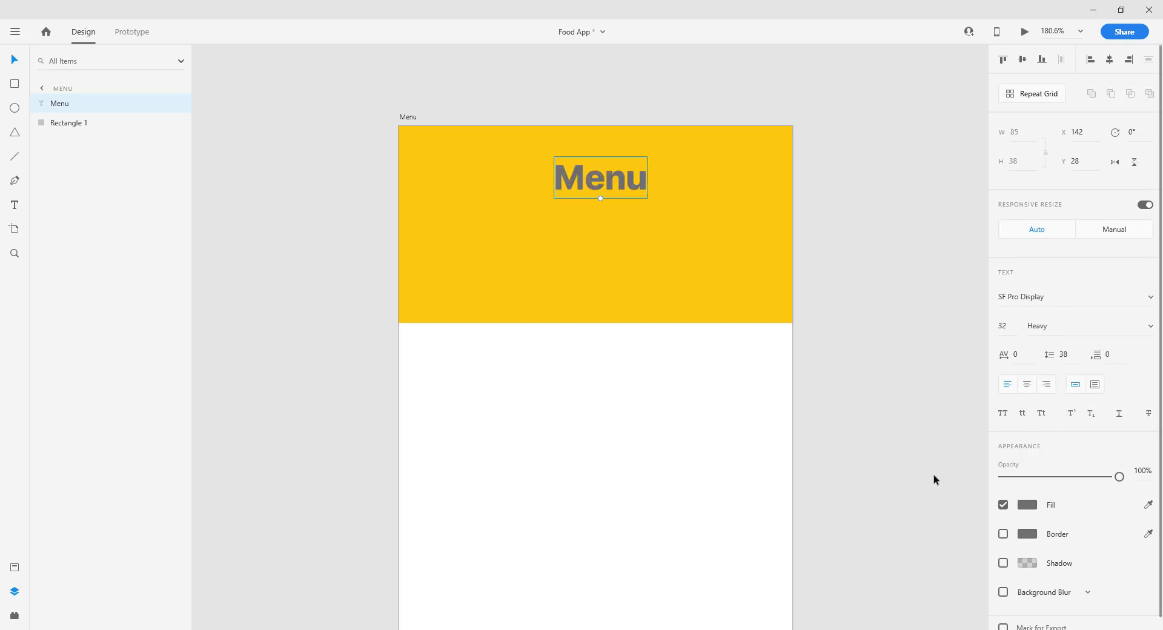
pyautogui.click(1027, 506)
pyautogui.click(937, 577)
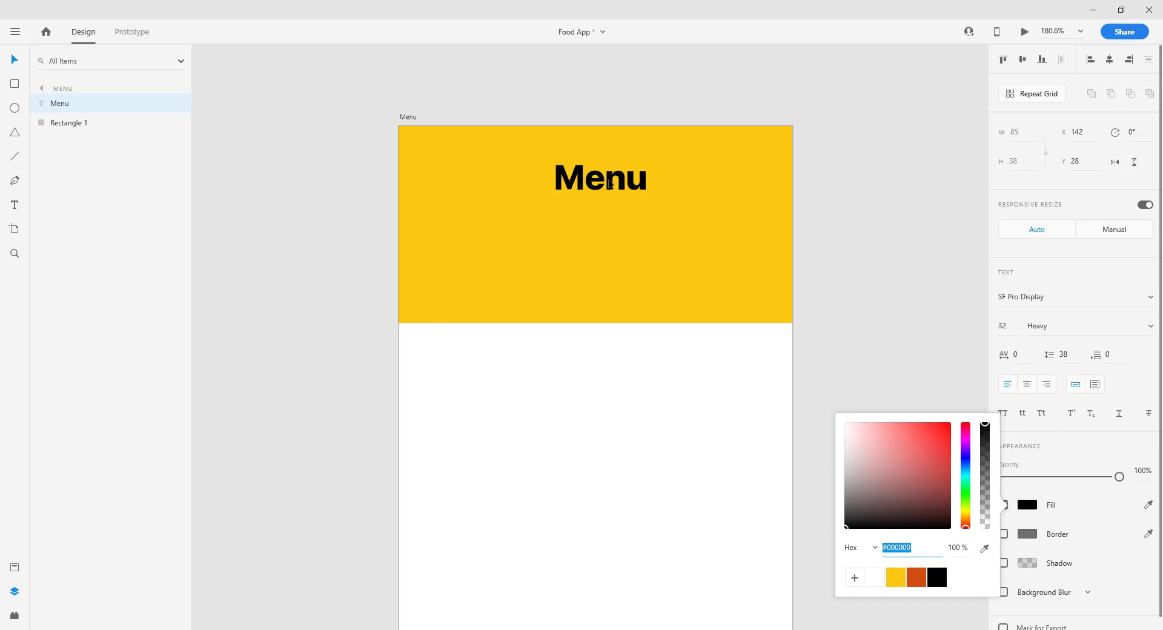
# Re-centre the "Menu" title horizontally in the header at X 138 and nudge it up to Y 25
pyautogui.moveTo(624, 188); pyautogui.dragTo(619, 182)
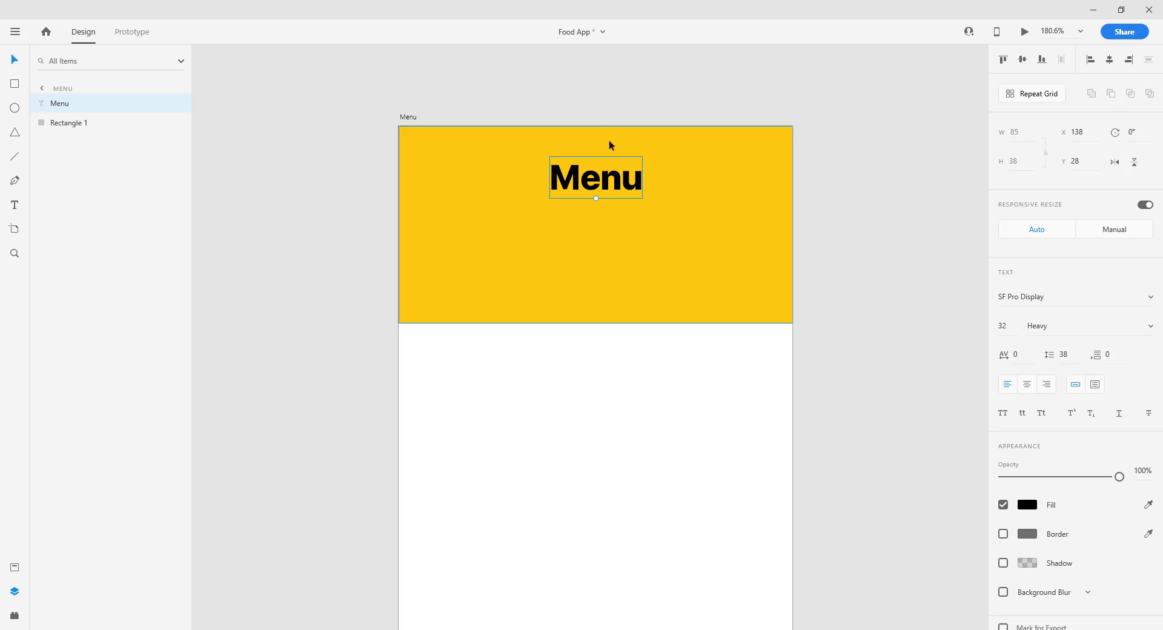
pyautogui.press('Up')
pyautogui.press('Up')
pyautogui.press('Up')
pyautogui.scroll(3, 609, 140)
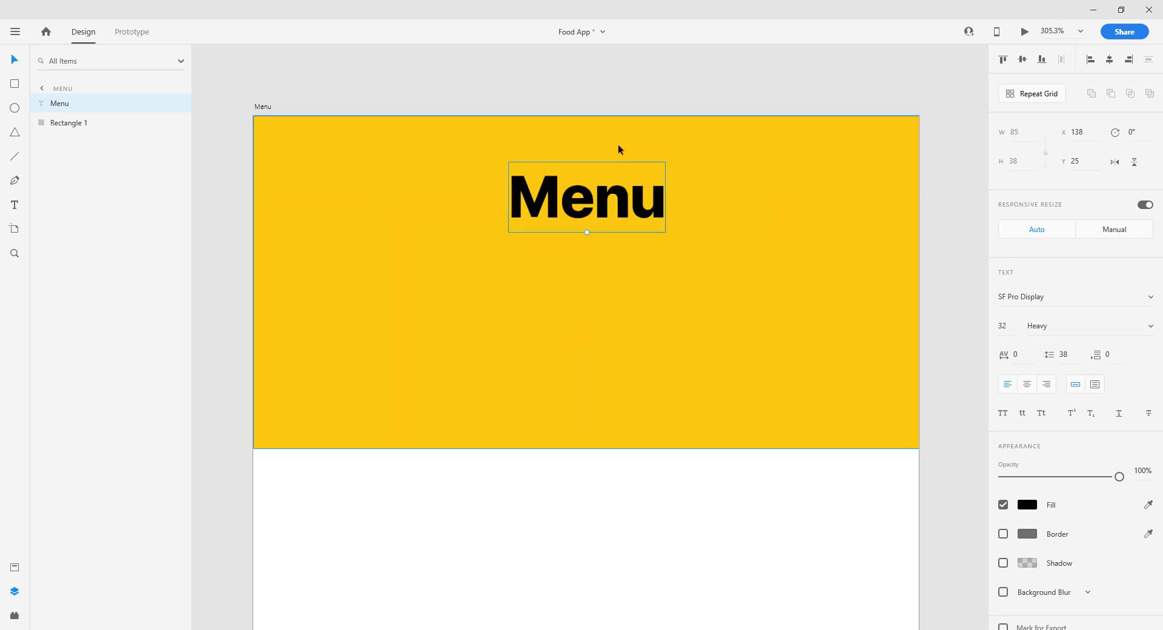
pyautogui.scroll(-3, 618, 150)
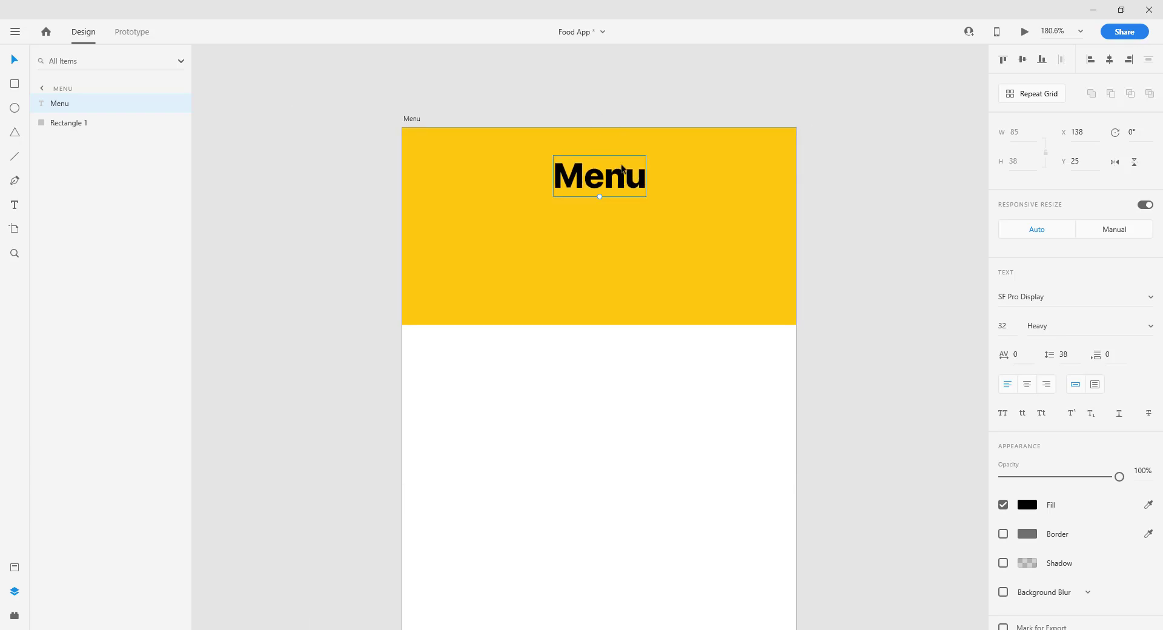
# Draw a thin bar to the left of the "Menu" title at X 23, Y 25, sized 30 × 3
pyautogui.scroll(6, 433, 159)
pyautogui.press('r')
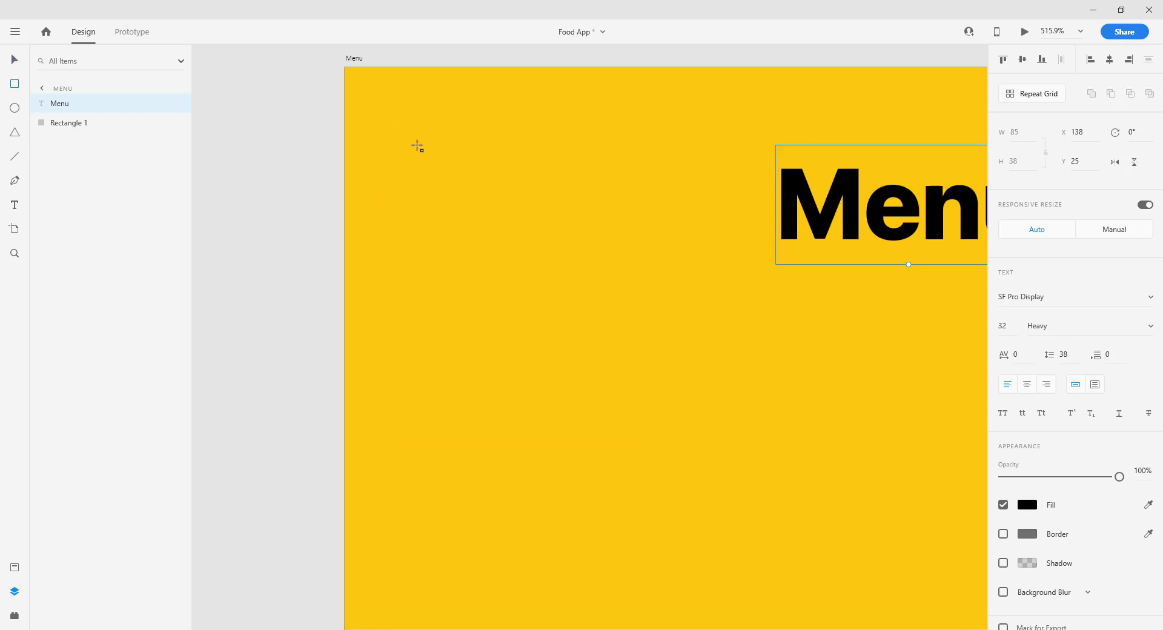
pyautogui.moveTo(417, 146); pyautogui.dragTo(528, 161)
pyautogui.press('v')
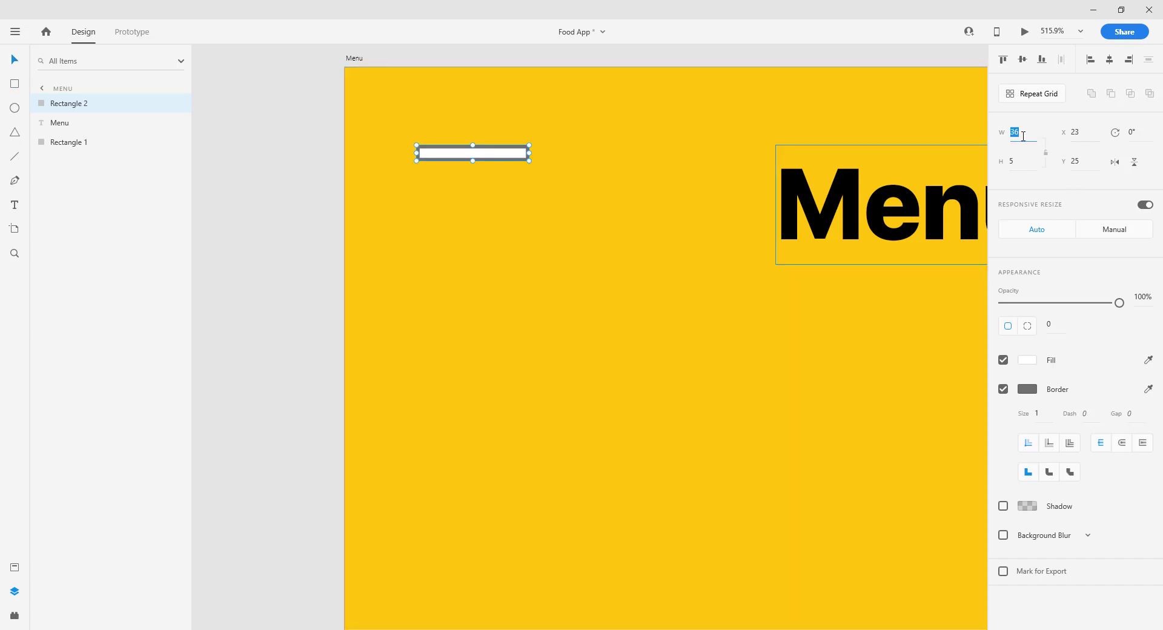
pyautogui.click(1023, 137)
pyautogui.write('30')
pyautogui.press('Tab')
pyautogui.press('Return')
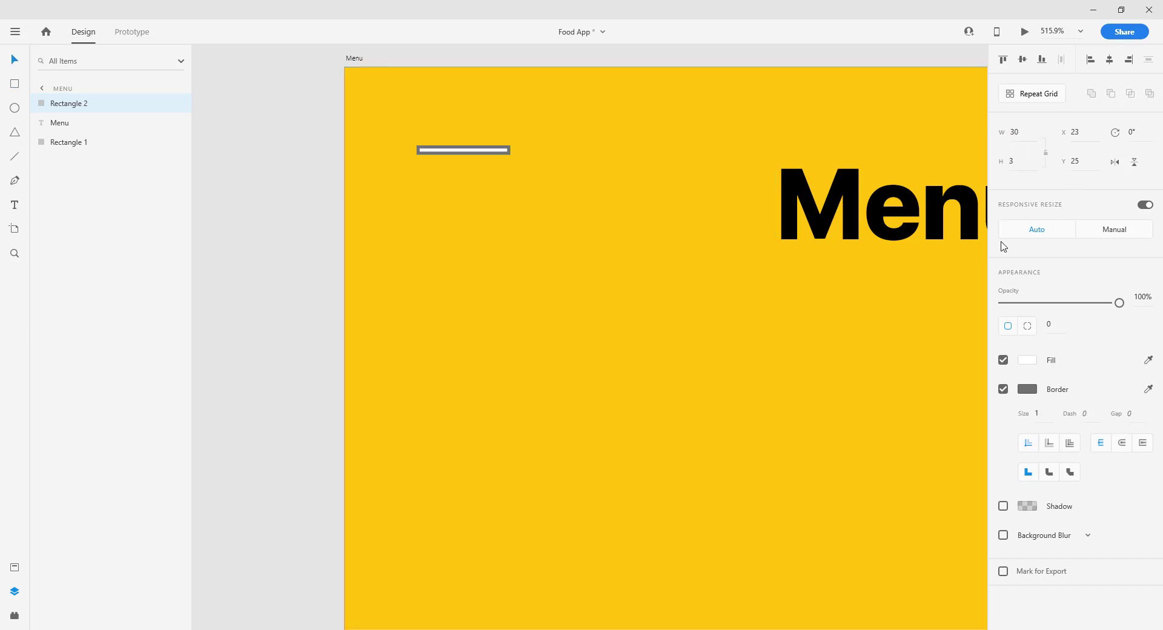
# Remove the thin bar's border and fully round its corners with a radius of 2
pyautogui.click(1003, 389)
pyautogui.scroll(1, 465, 151)
pyautogui.scroll(15, 465, 150)
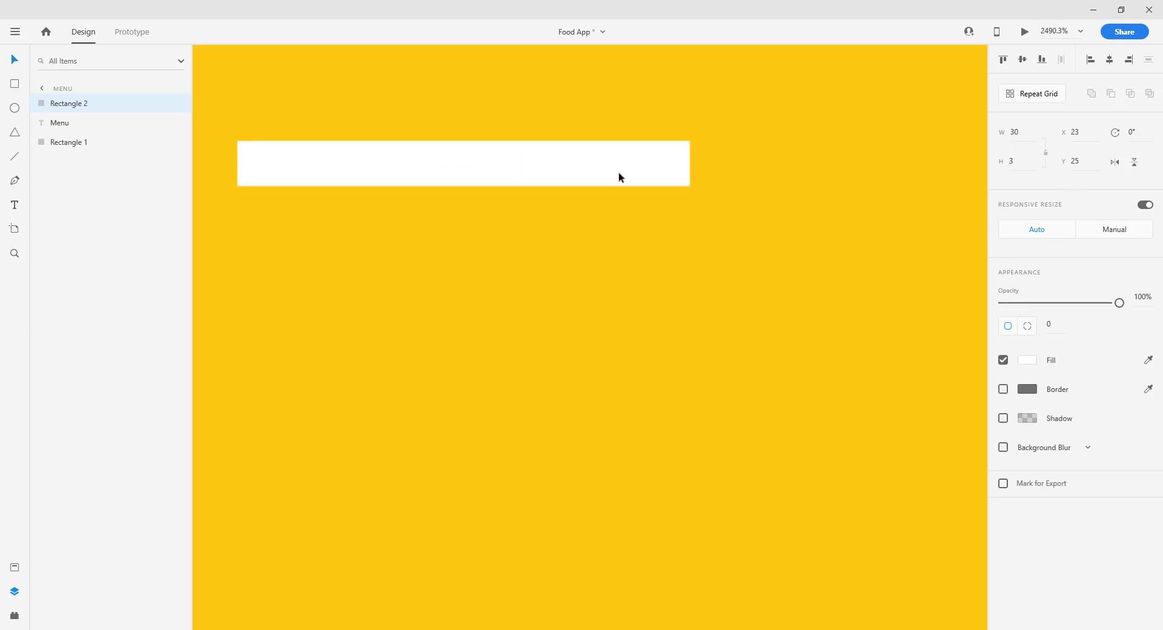
pyautogui.moveTo(682, 154); pyautogui.dragTo(556, 197)
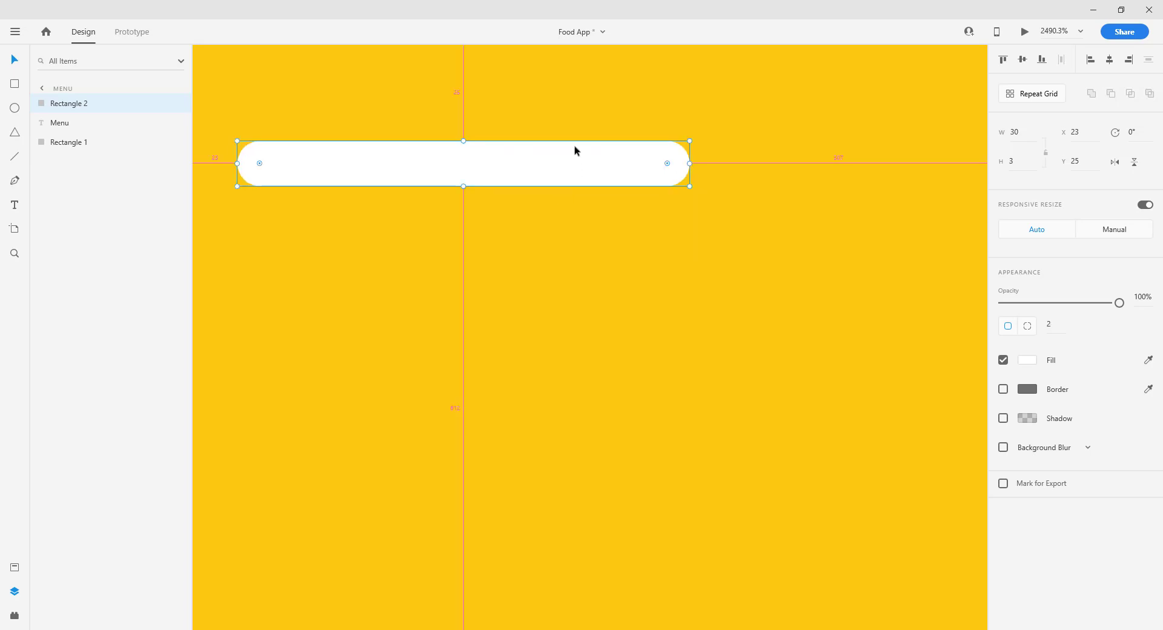
# Stack two 18-wide copies of the rounded bar beneath it at Y 32 and Y 39, left-aligned at X 23
pyautogui.moveTo(574, 151); pyautogui.dragTo(571, 262)
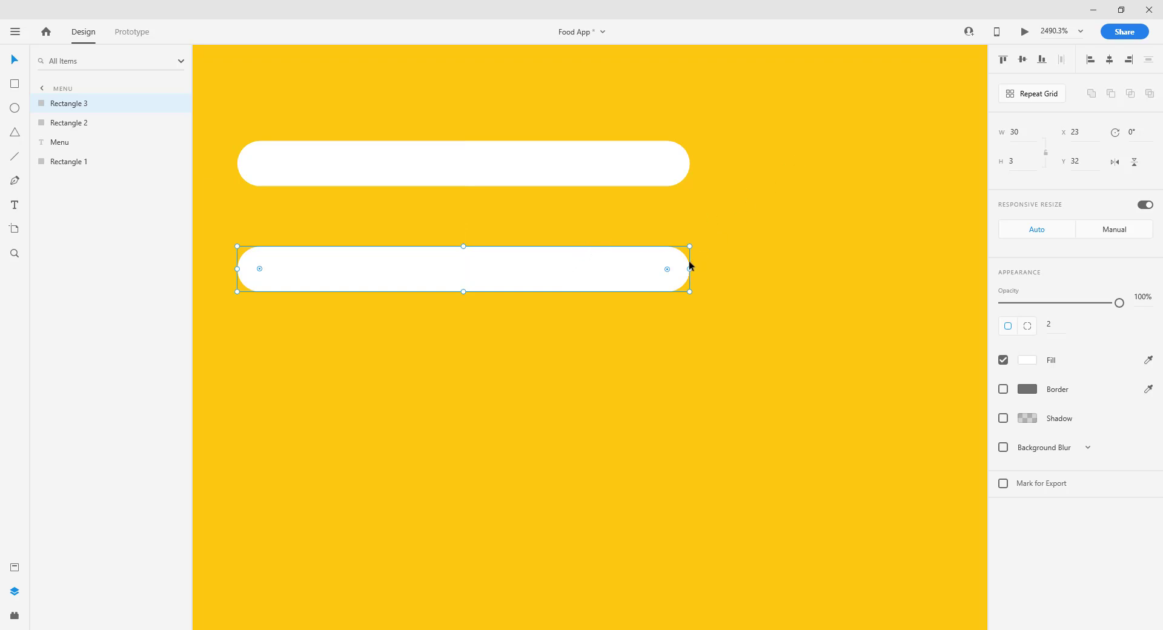
pyautogui.moveTo(689, 270); pyautogui.dragTo(509, 275)
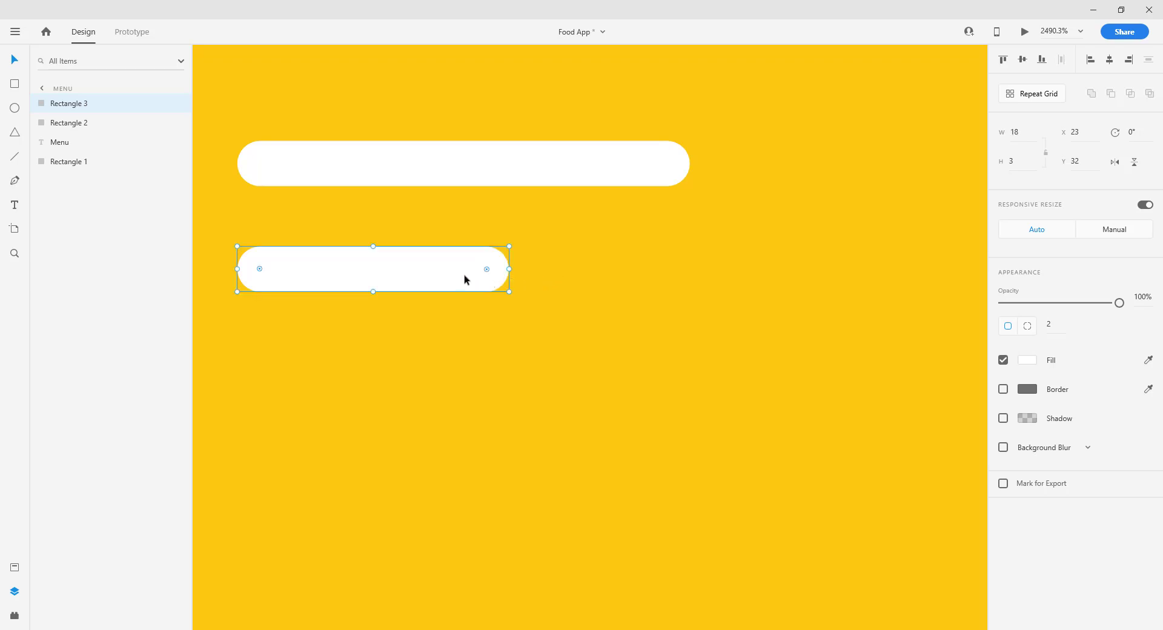
pyautogui.press('z')
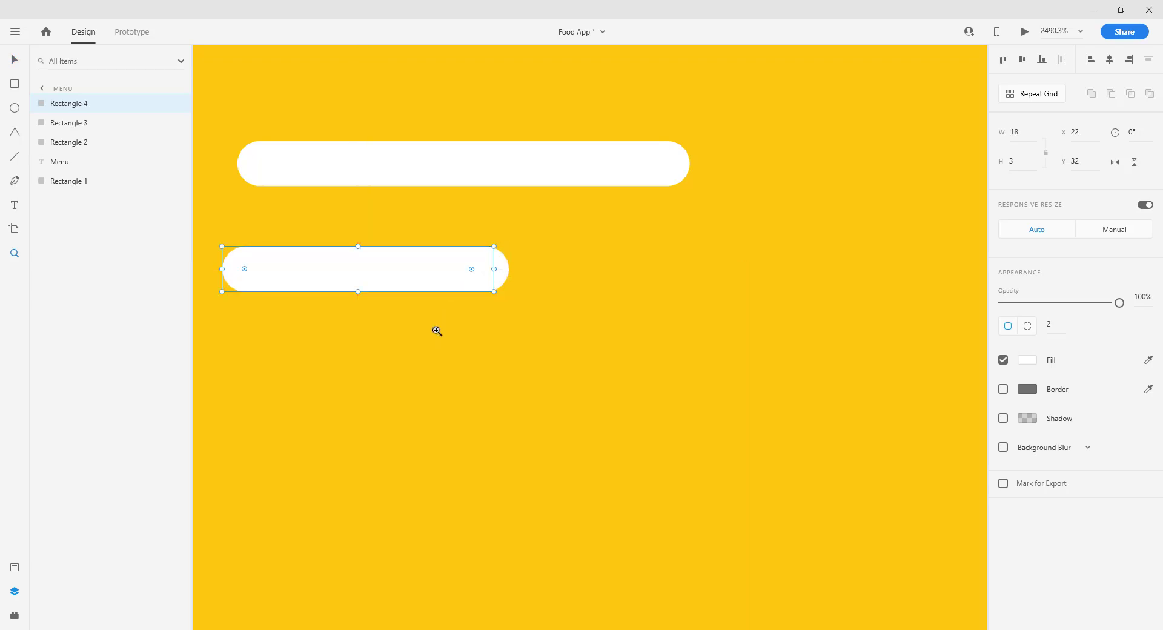
pyautogui.keyDown('alt'); pyautogui.moveTo(424, 284); pyautogui.dragTo(416, 379); pyautogui.keyUp('alt')
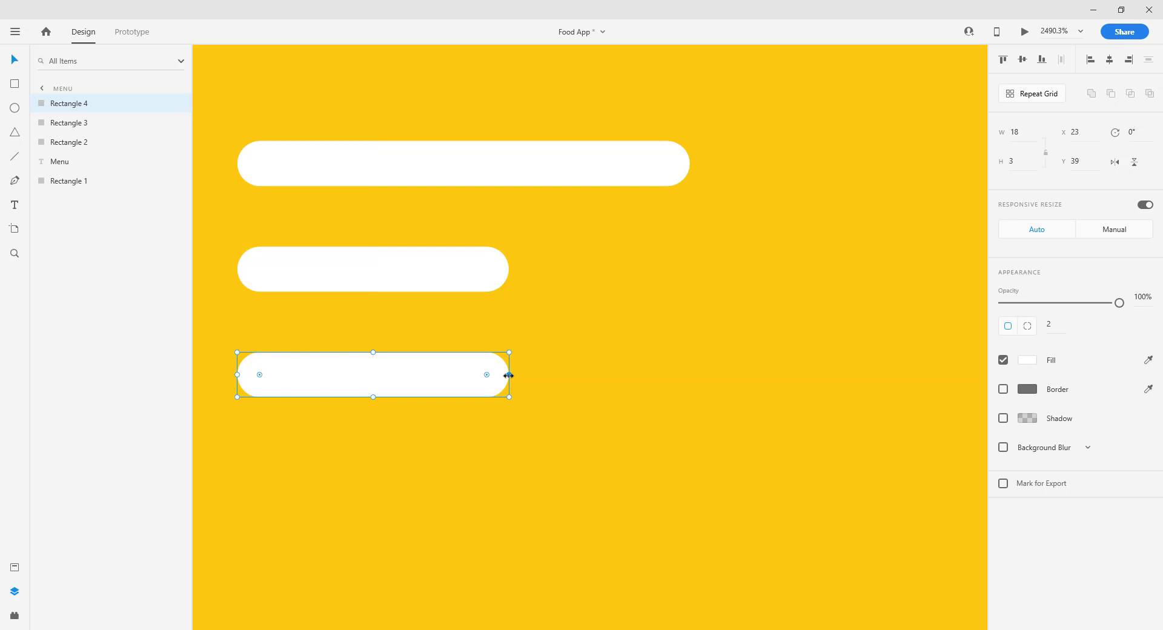
# Widen the lowest bar of the menu icon to 22 and group all three bars
pyautogui.moveTo(508, 375); pyautogui.dragTo(568, 375)
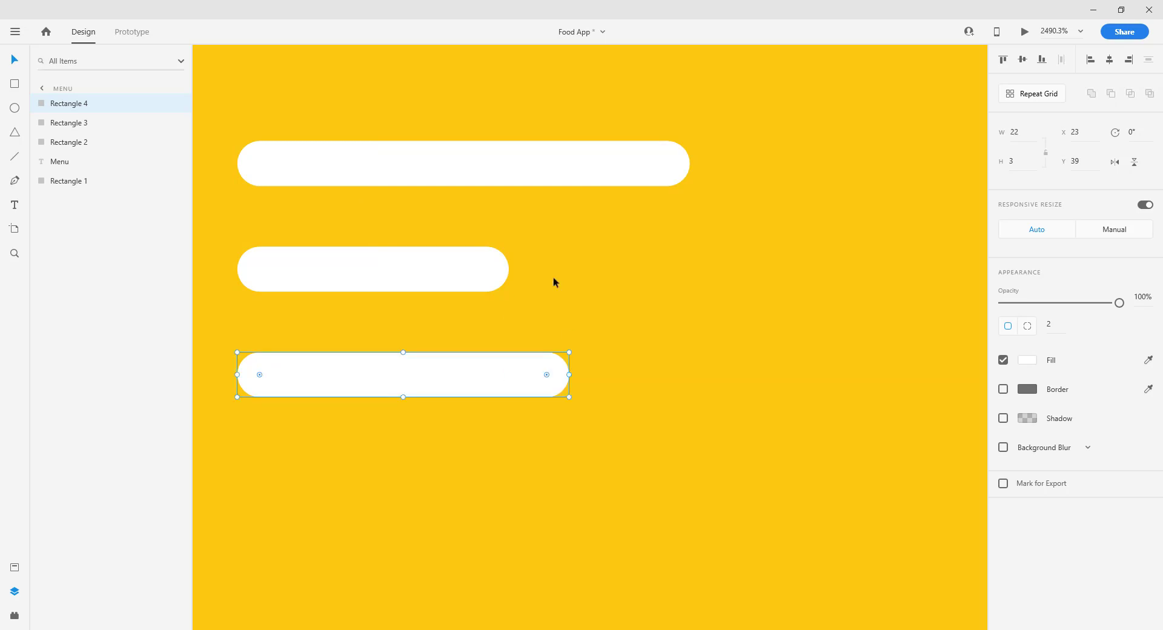
pyautogui.keyDown('shift'); pyautogui.click(494, 261); pyautogui.keyUp('shift')
pyautogui.keyDown('shift'); pyautogui.click(527, 172); pyautogui.keyUp('shift')
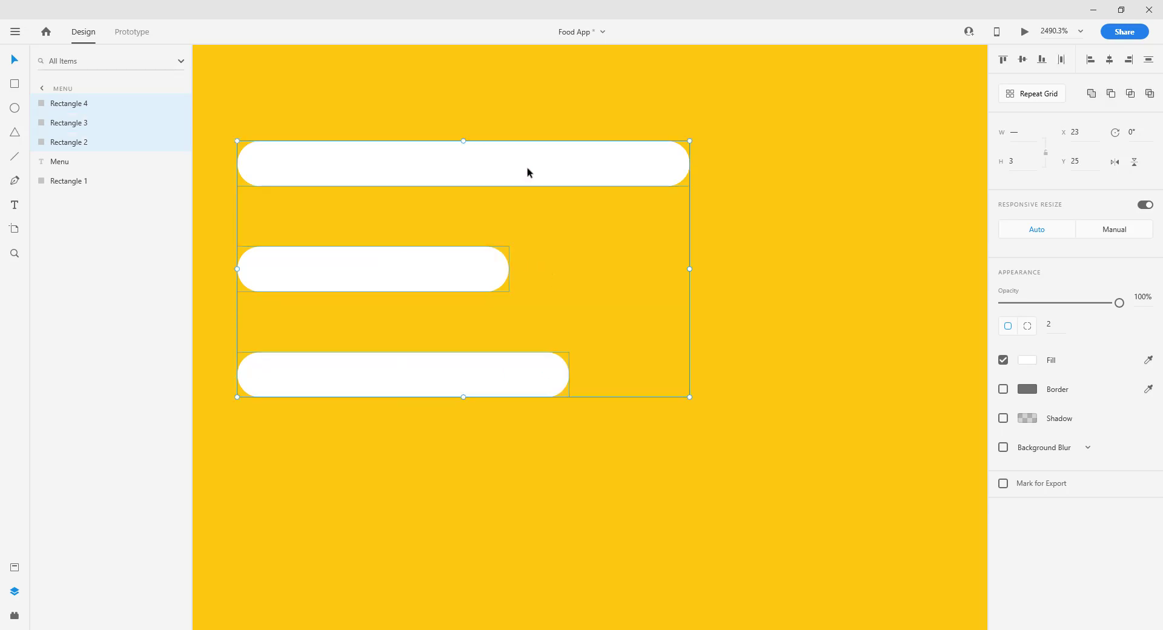
pyautogui.hotkey('ctrl', 'g')
# Rename the group of three bars to "navigation"
pyautogui.doubleClick(62, 103)
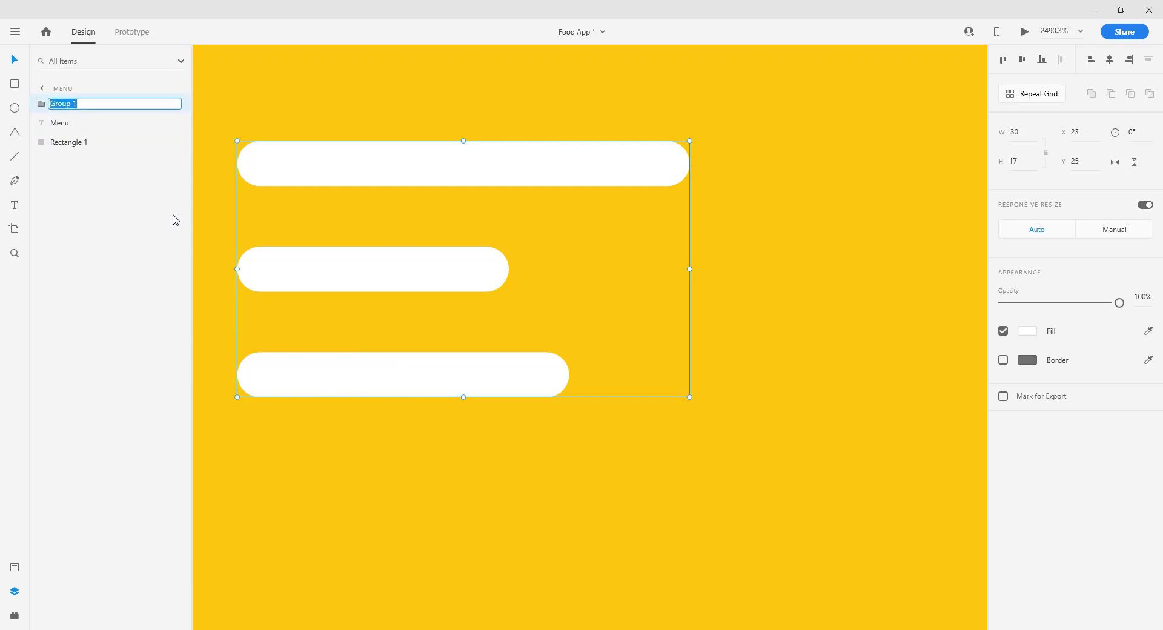
pyautogui.write('navigation')
pyautogui.press('Return')
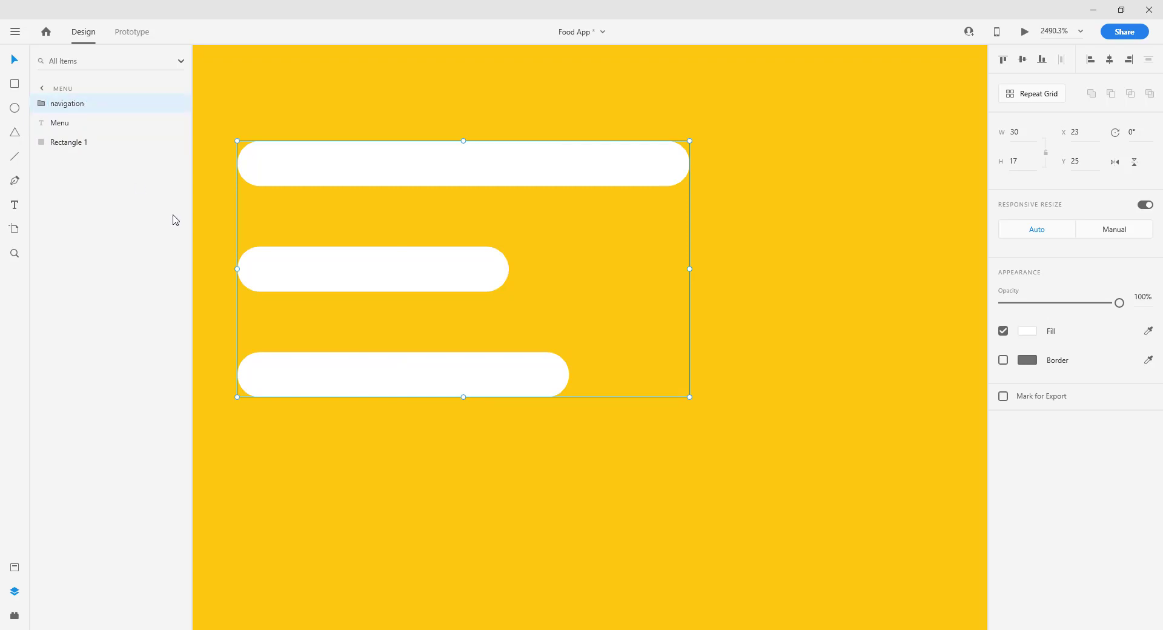
# Nudge the navigation icon left until its distance from the artboard's left edge is 20
pyautogui.scroll(-5, 677, 370)
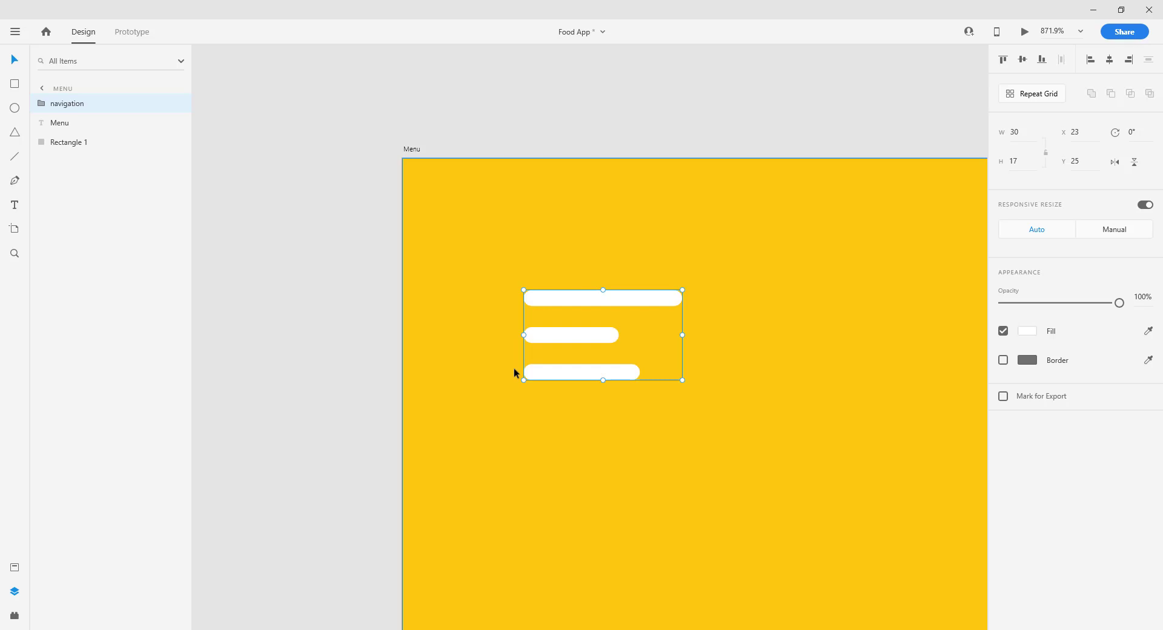
pyautogui.press('alt')
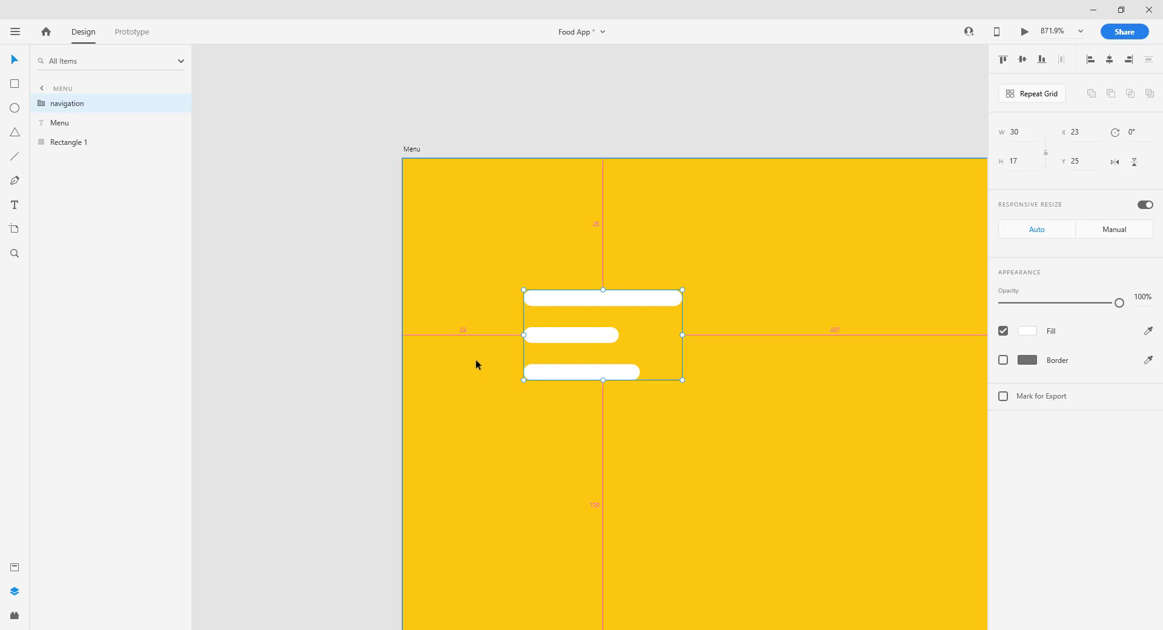
pyautogui.press('Left')
pyautogui.press('Left')
pyautogui.press('Left')
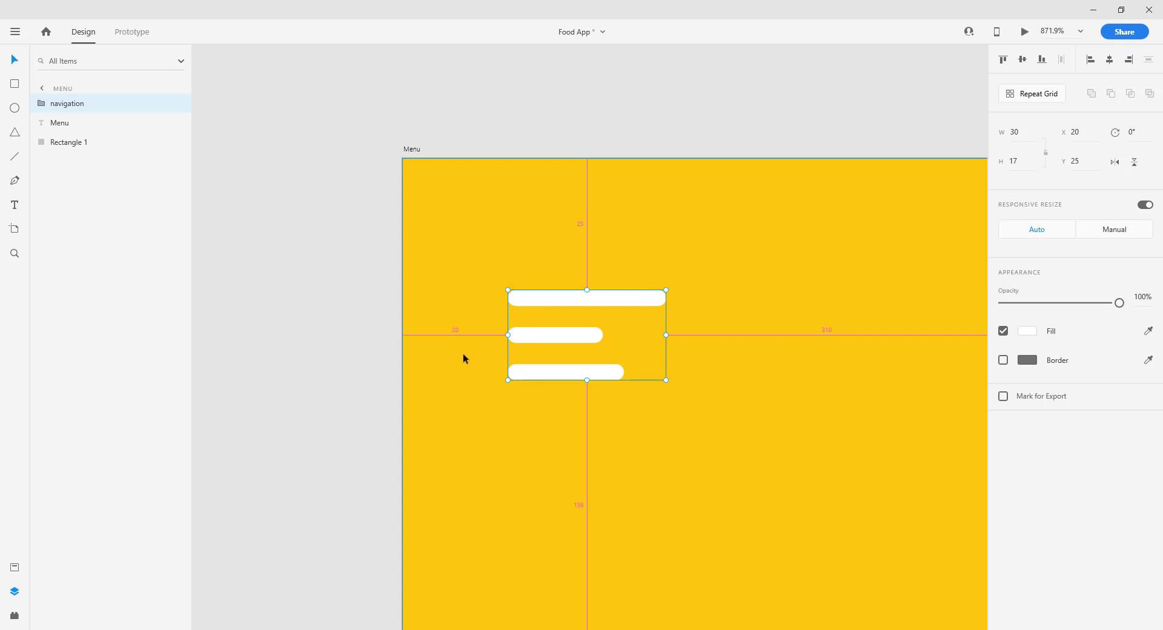
# Move the navigation icon straight down to Y 36, level with the "Menu" title
pyautogui.keyDown('ctrl'); pyautogui.scroll(-5, 462, 354); pyautogui.keyUp('ctrl')
pyautogui.keyDown('ctrl'); pyautogui.scroll(1, 495, 348); pyautogui.keyUp('ctrl')
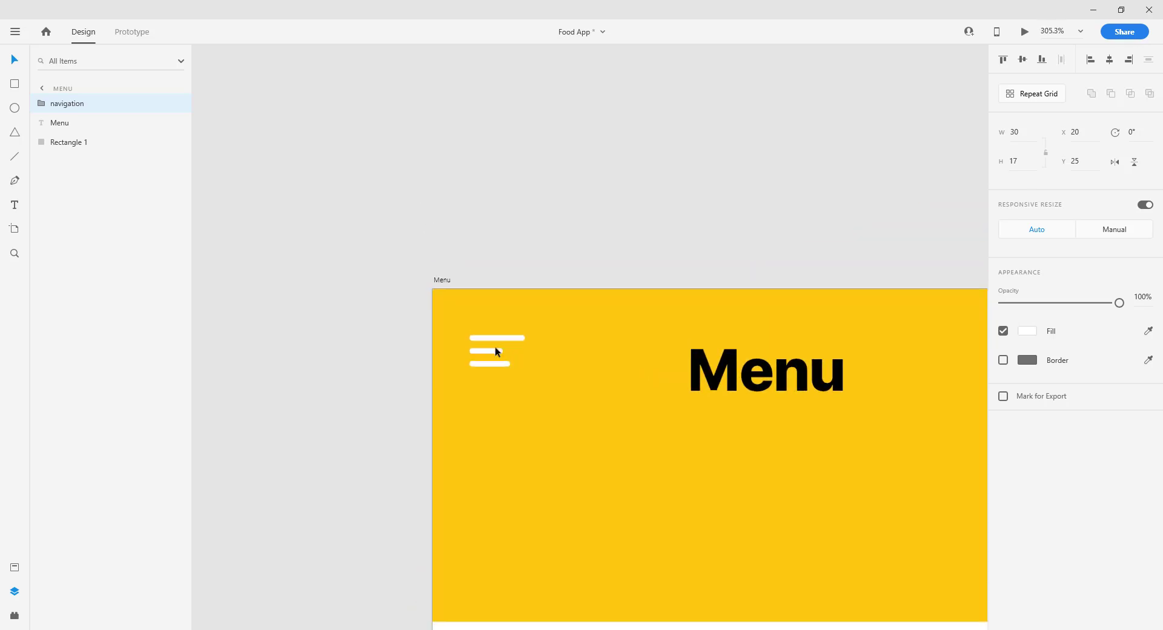
pyautogui.scroll(2, 495, 351)
pyautogui.scroll(4, 502, 393)
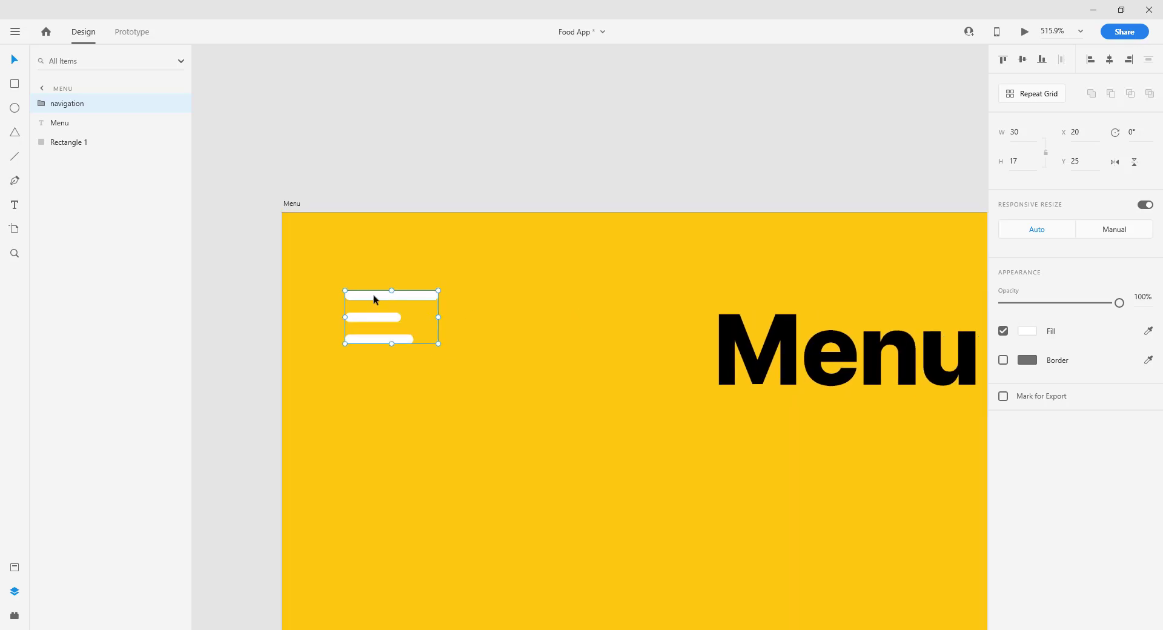
pyautogui.moveTo(373, 299); pyautogui.dragTo(372, 334)
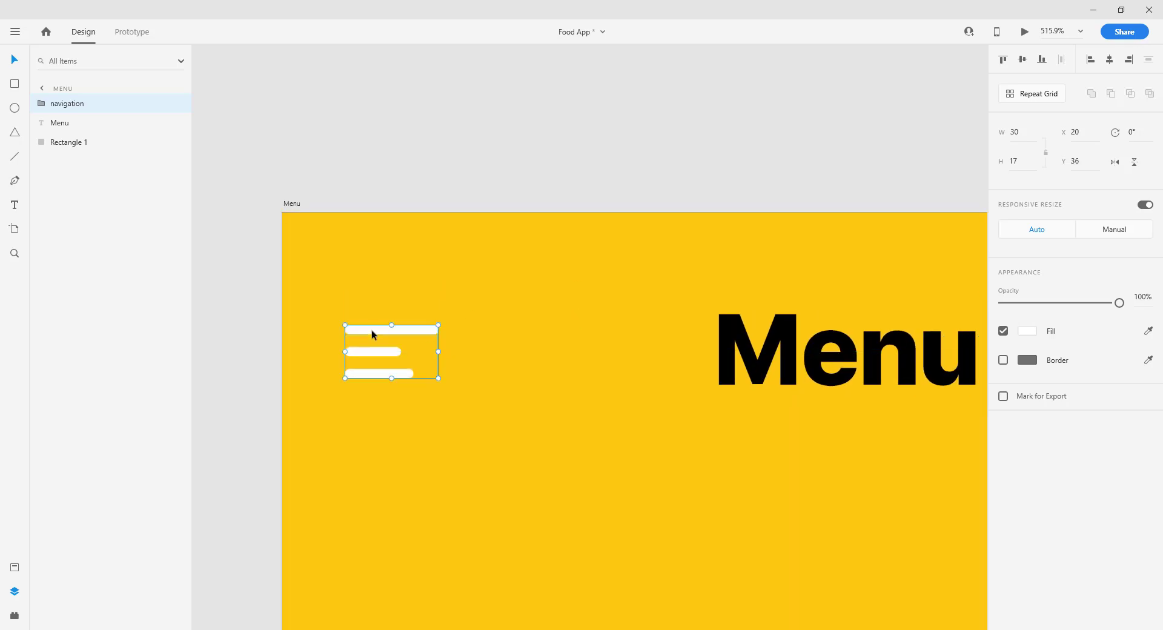
# Change the navigation icon's fill to the saved black swatch and deselect it
pyautogui.scroll(-8, 372, 332)
pyautogui.click(1027, 330)
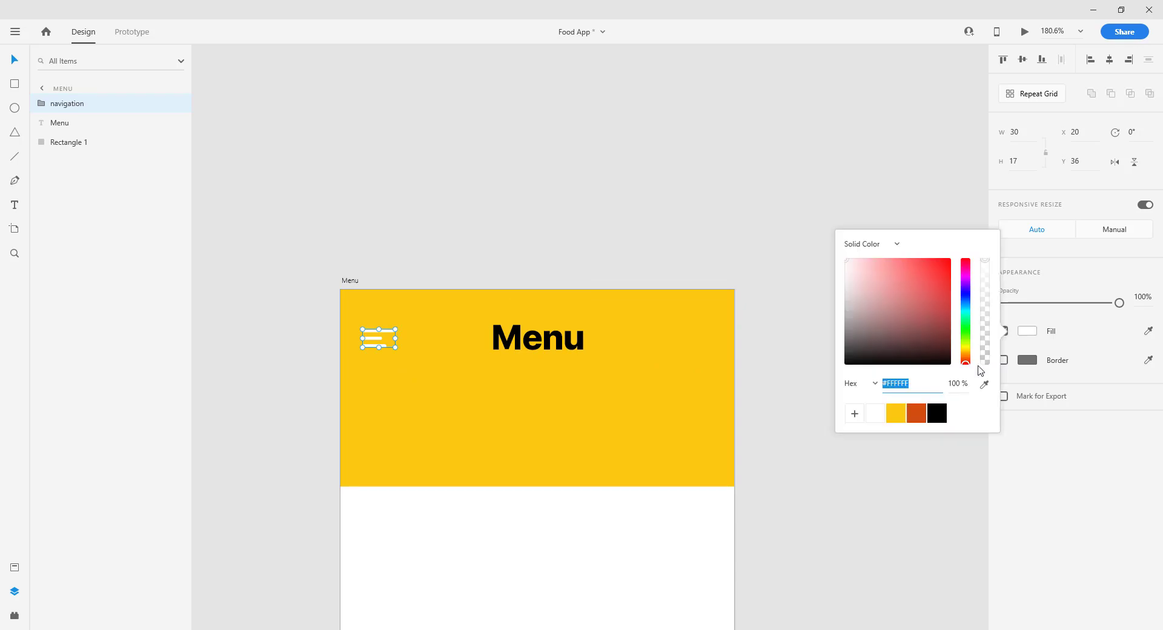
pyautogui.click(935, 410)
pyautogui.click(681, 192)
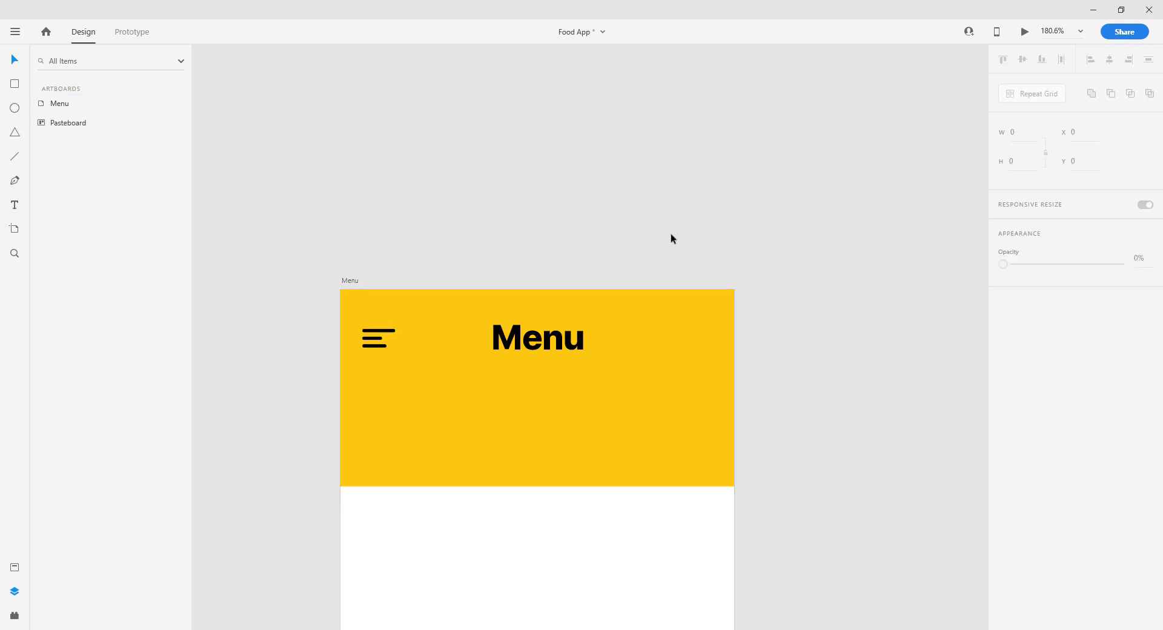
# Import notification.svg from the Desktop into the Menu artboard
pyautogui.hotkey('ctrl', 'shift', 'i')
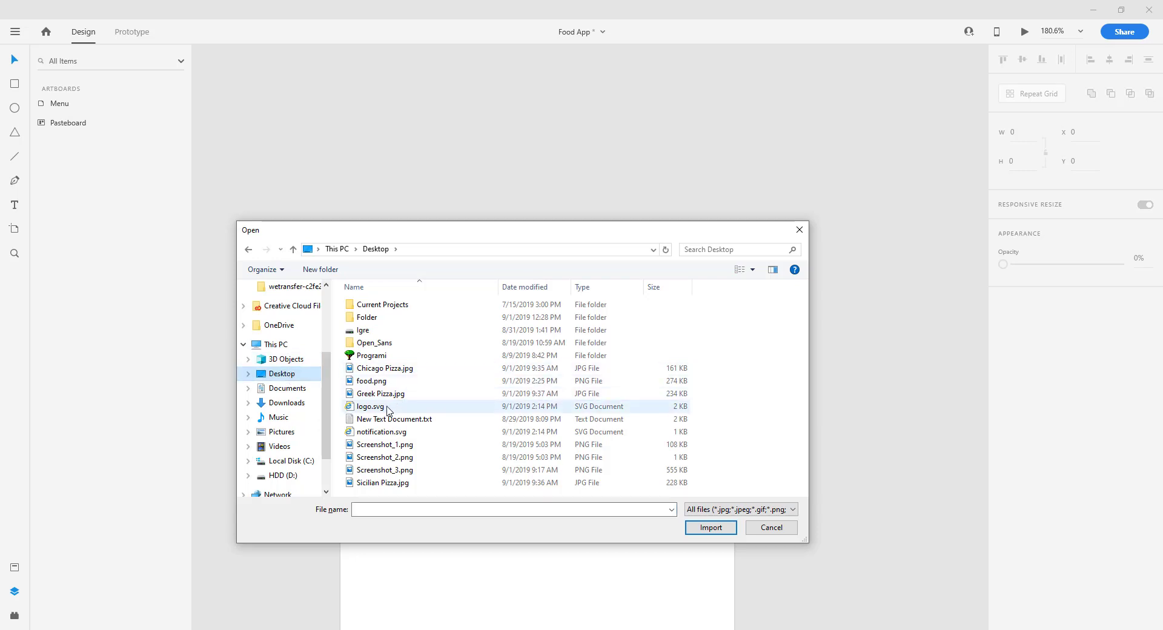
pyautogui.click(393, 434)
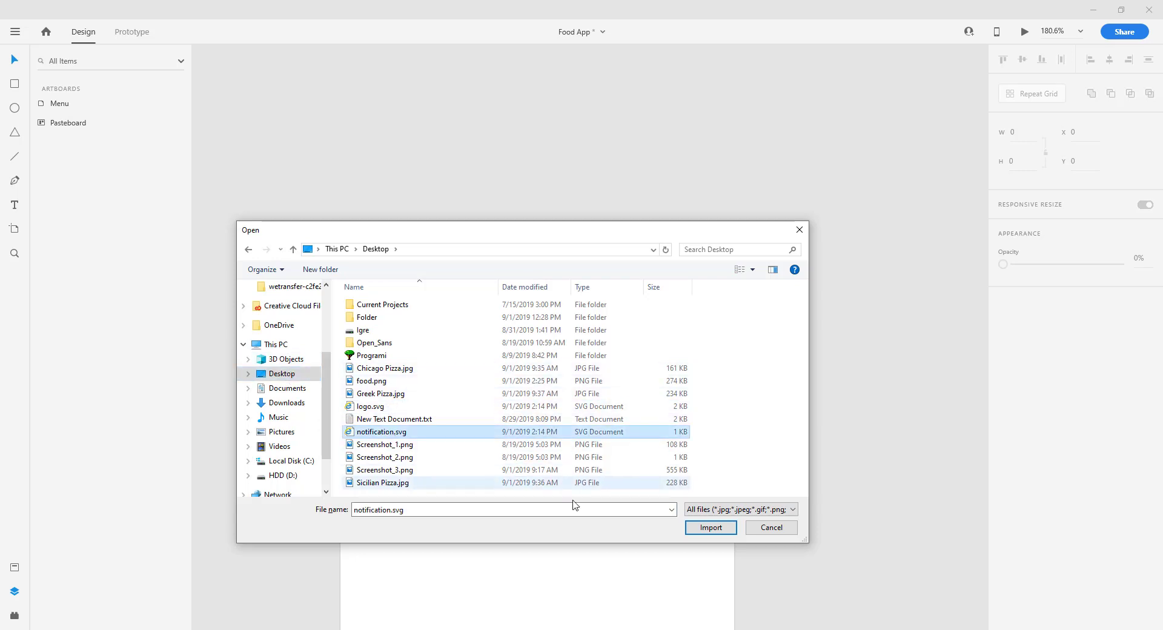
pyautogui.click(710, 528)
# Move the bell icon to the right end of the header at X 313, Y 28, vertically centred on the "Menu" title
pyautogui.scroll(5, 605, 348)
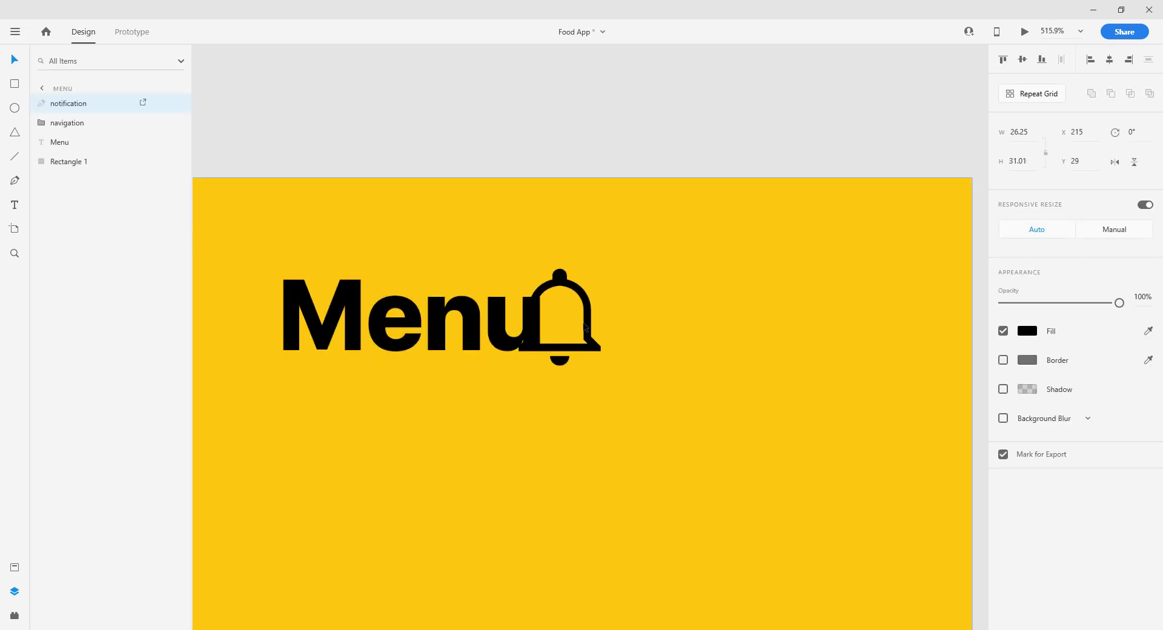
pyautogui.moveTo(614, 328); pyautogui.dragTo(883, 334)
pyautogui.press('Right')
pyautogui.press('Right')
pyautogui.press('Right')
pyautogui.press('Right')
pyautogui.press('Right')
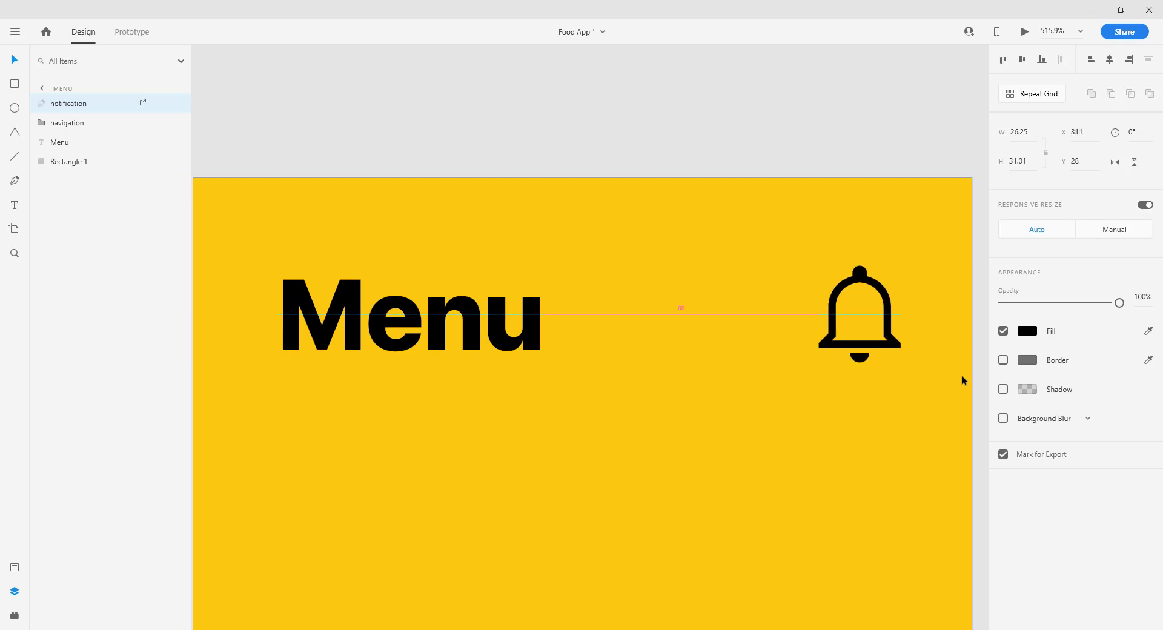
pyautogui.scroll(-3, 962, 376)
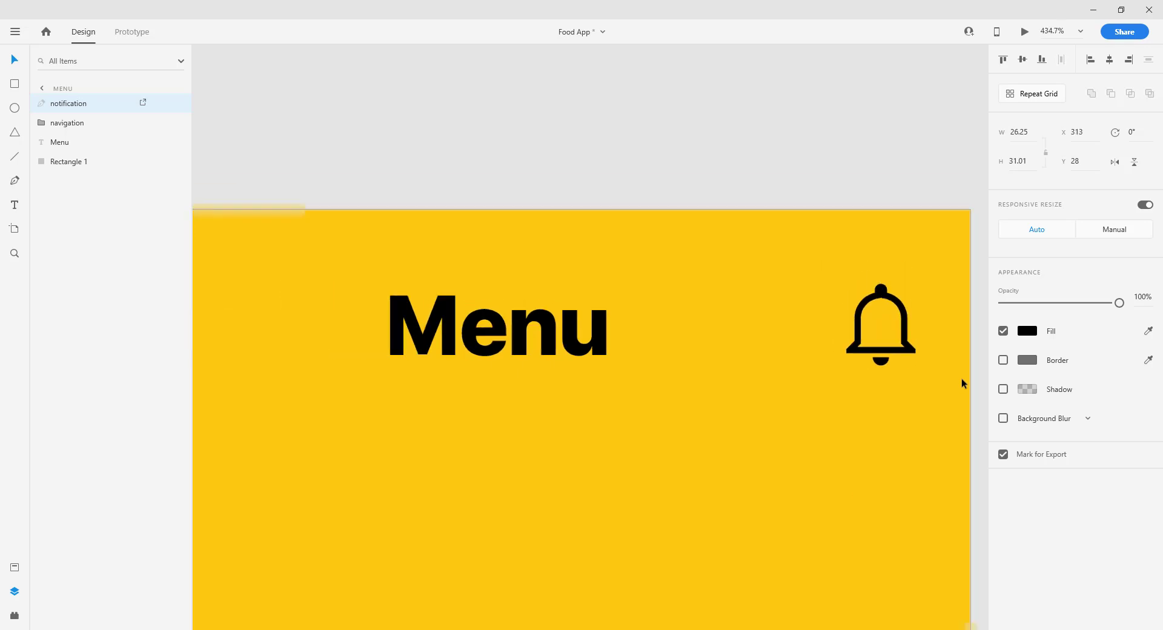
pyautogui.scroll(-2, 833, 264)
pyautogui.click(700, 144)
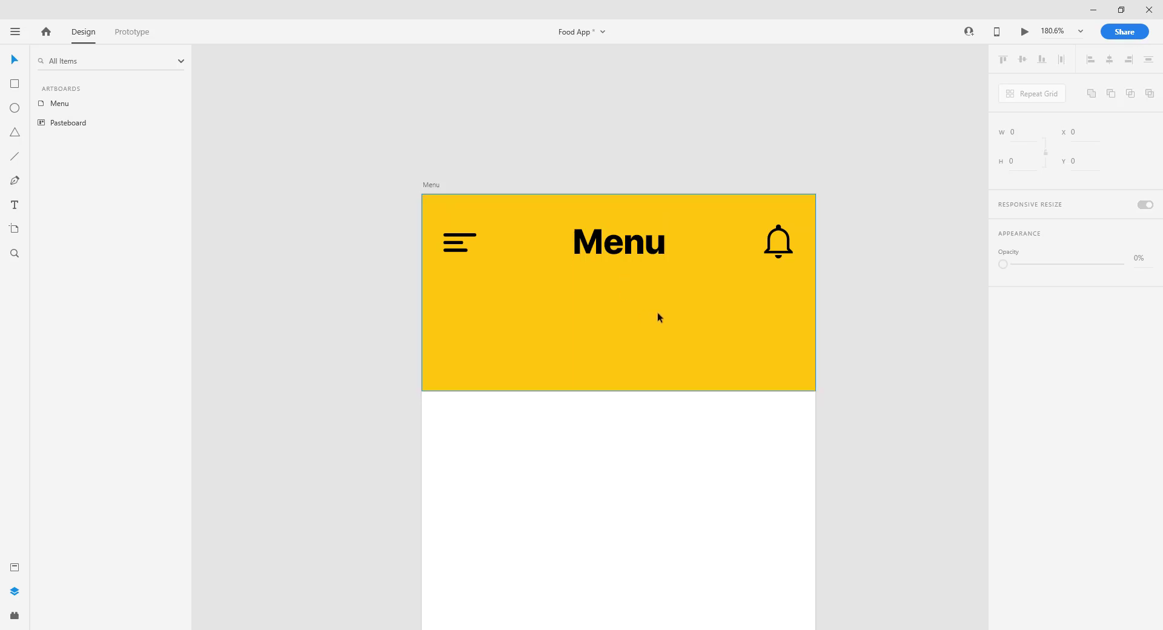
# Draw an 86 × 38 rectangle in the lower left of the header at X 23, Y 126 and fully round its corners to radius 19
pyautogui.moveTo(447, 332); pyautogui.dragTo(541, 367)
pyautogui.click(1019, 175)
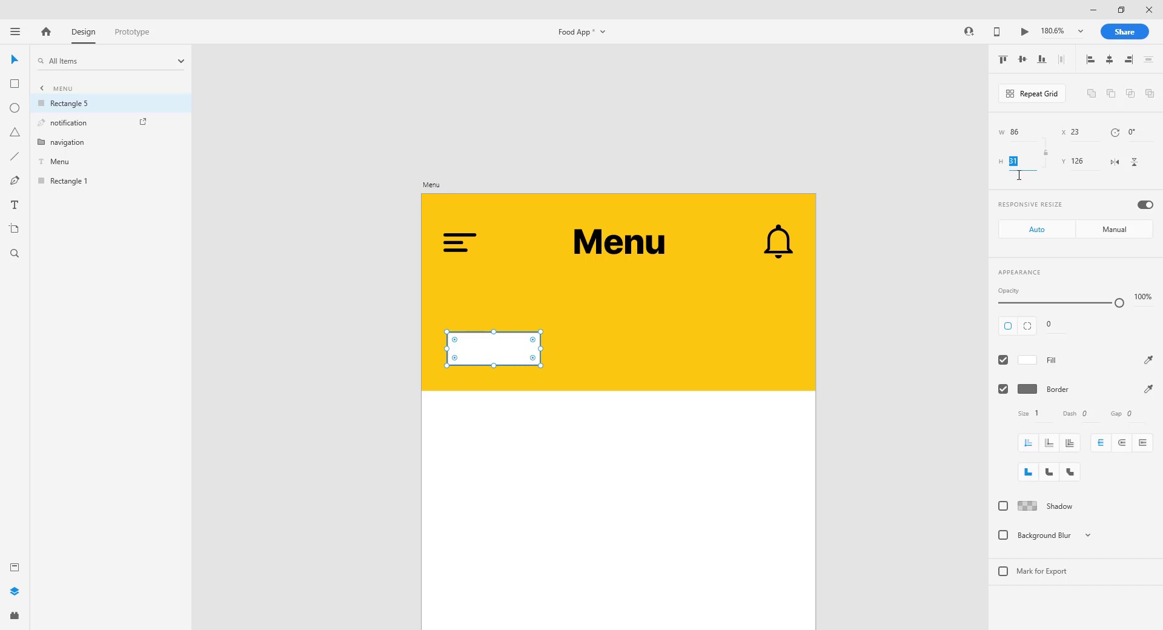
pyautogui.write('38')
pyautogui.press('Return')
pyautogui.scroll(4, 431, 351)
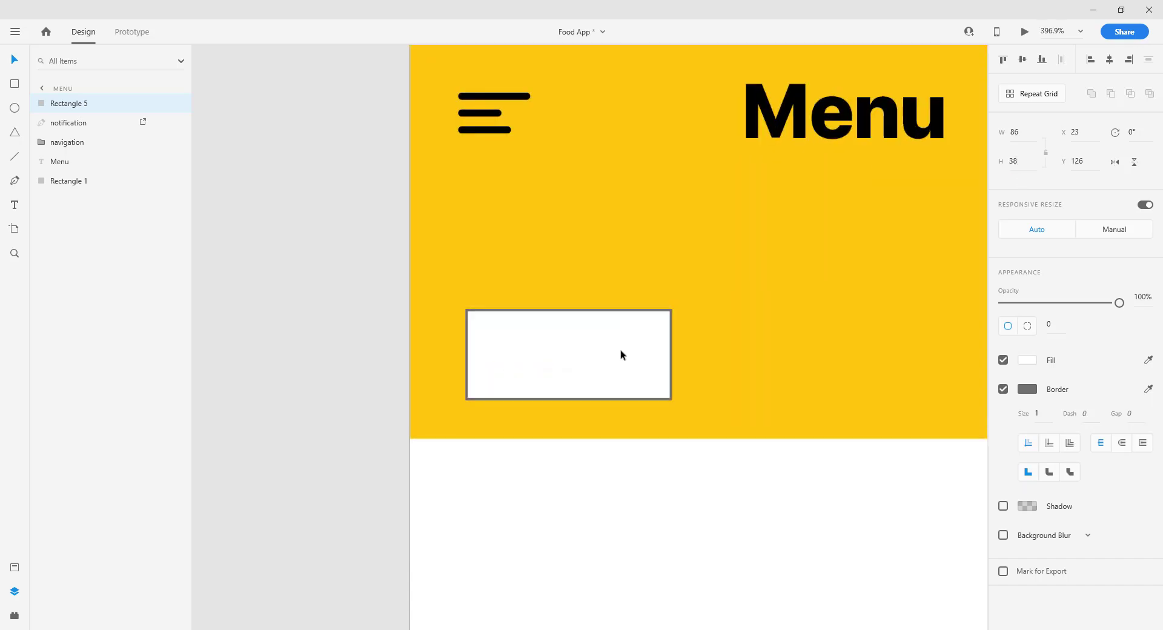
pyautogui.moveTo(663, 317); pyautogui.dragTo(574, 382)
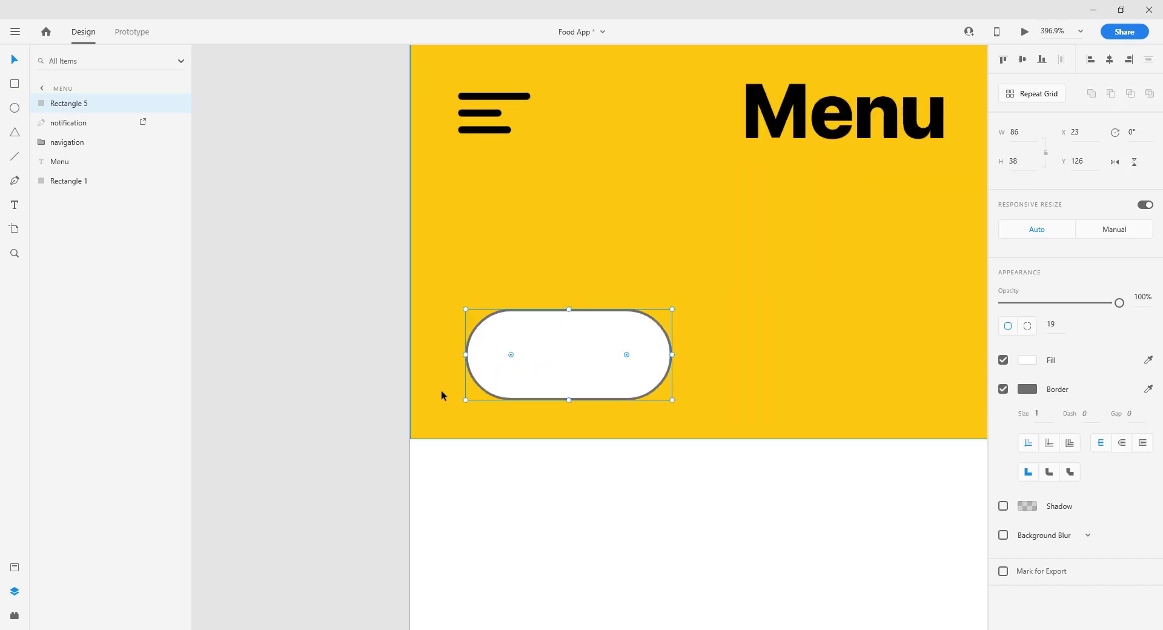
# Move the white pill shape left to X 10, keeping it at Y 126
pyautogui.scroll(1, 440, 388)
pyautogui.moveTo(640, 354); pyautogui.dragTo(616, 353)
pyautogui.press('alt')
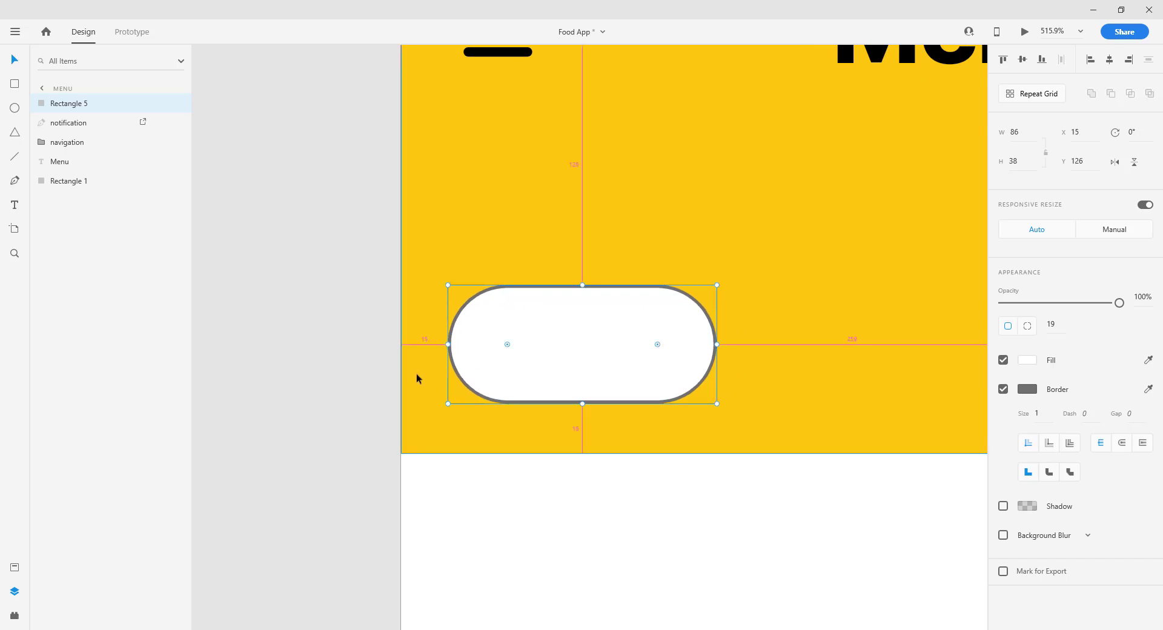
pyautogui.press('Left')
pyautogui.press('Left')
pyautogui.press('Left')
pyautogui.press('Left')
pyautogui.press('Left')
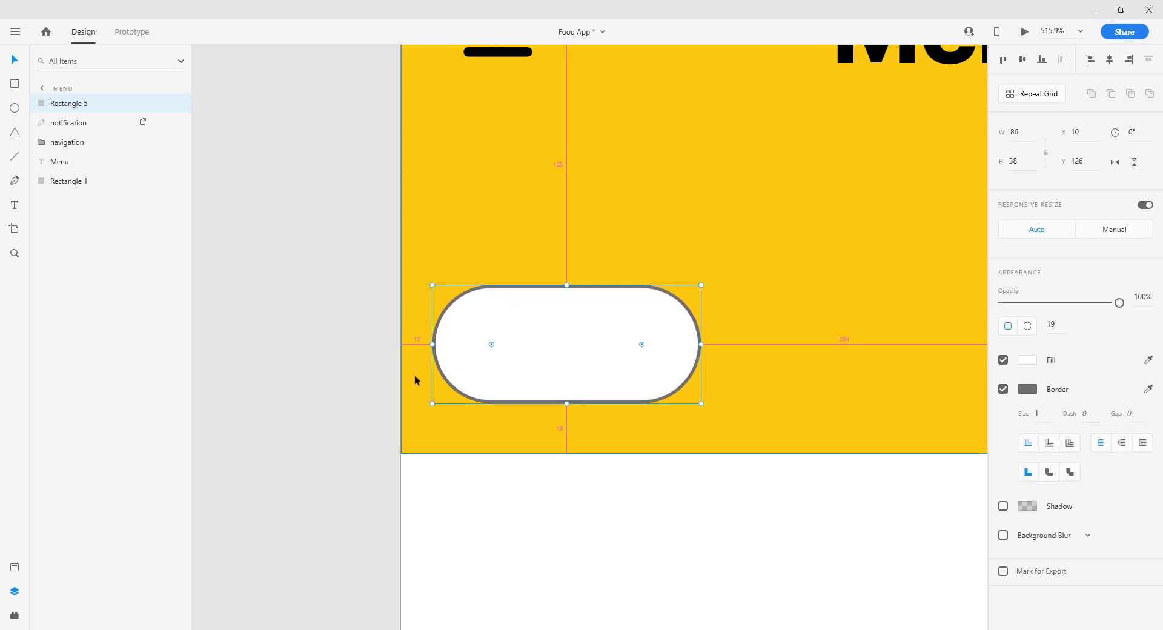
# Remove the pill's border and move it up to Y 116, keeping X at 10
pyautogui.click(1003, 389)
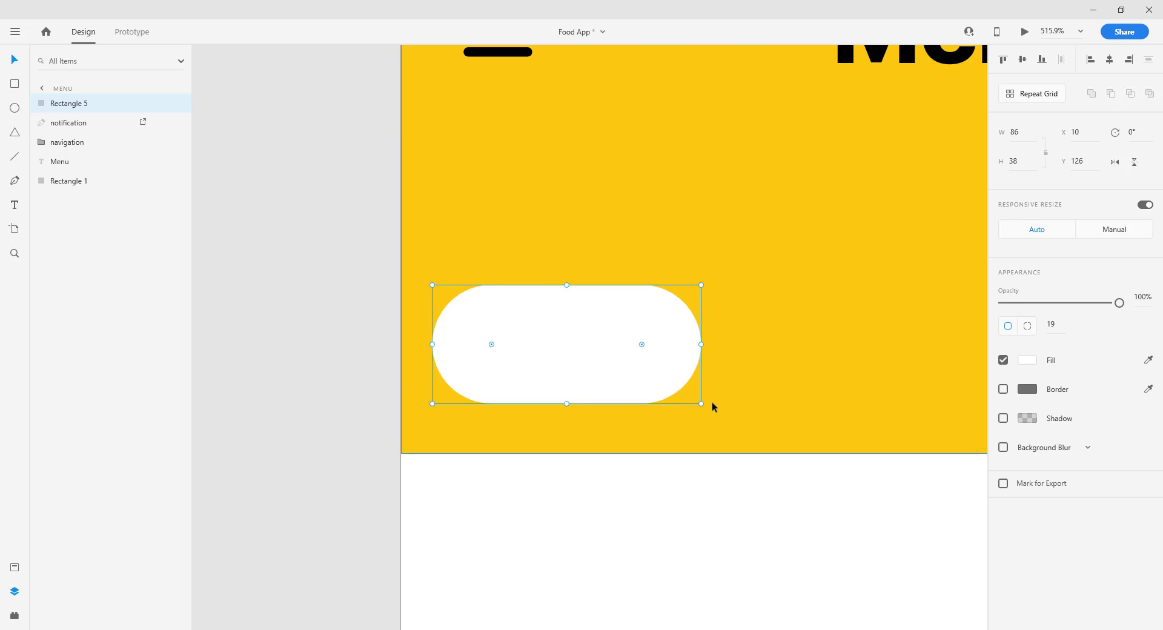
pyautogui.moveTo(630, 387); pyautogui.dragTo(628, 358)
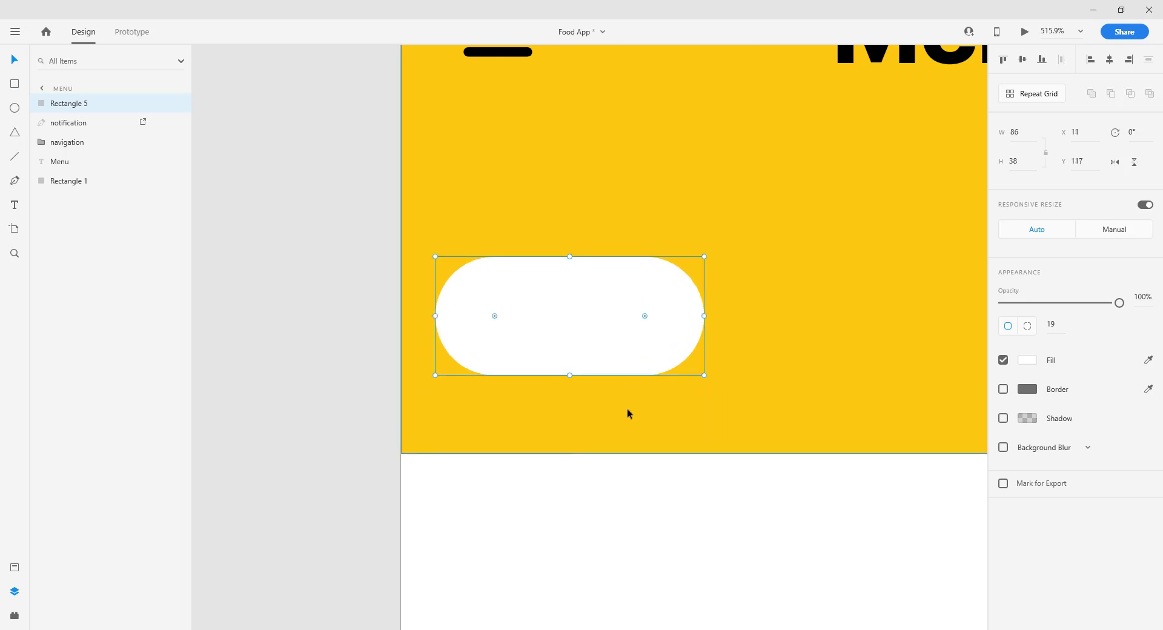
pyautogui.press('Up')
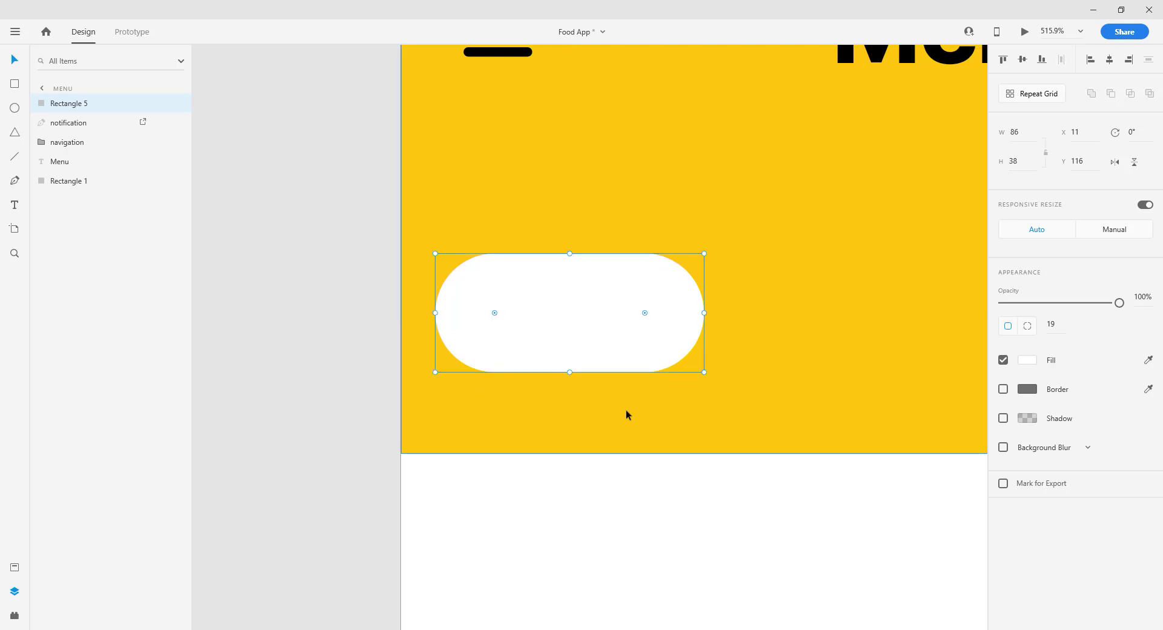
pyautogui.press('Left')
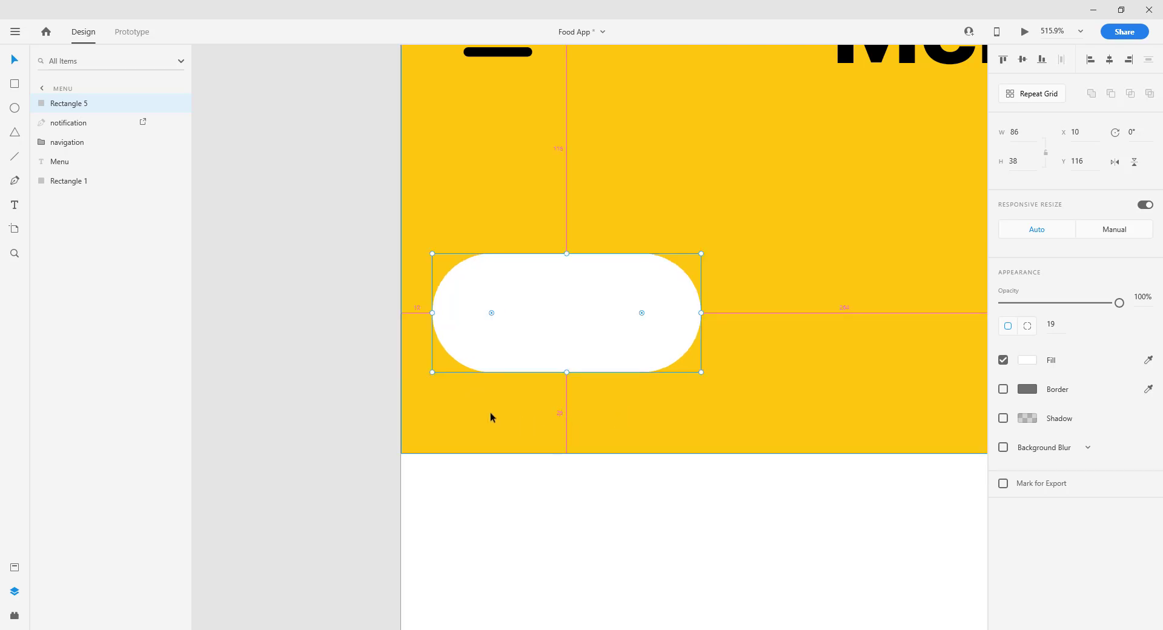
# Duplicate the pill three times to the right at Y 116 with gaps of 10, from X 106 to X 298
pyautogui.scroll(-1, 751, 405)
pyautogui.scroll(-2, 794, 336)
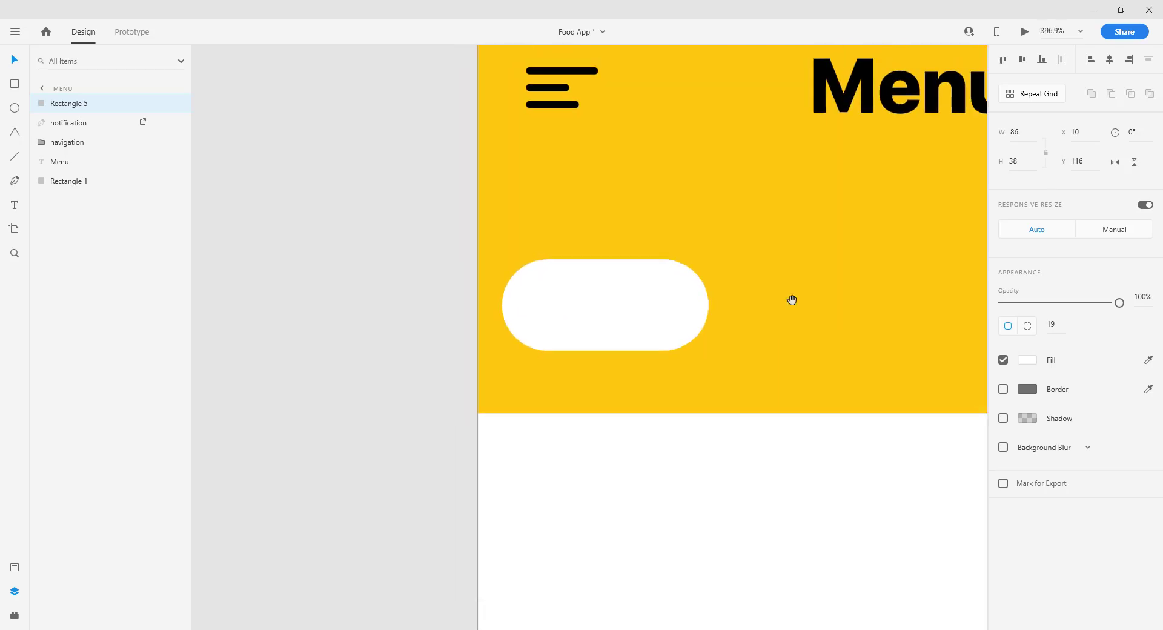
pyautogui.moveTo(791, 300); pyautogui.dragTo(611, 331)
pyautogui.moveTo(527, 342); pyautogui.dragTo(665, 344)
pyautogui.hscroll(3, 665, 344)
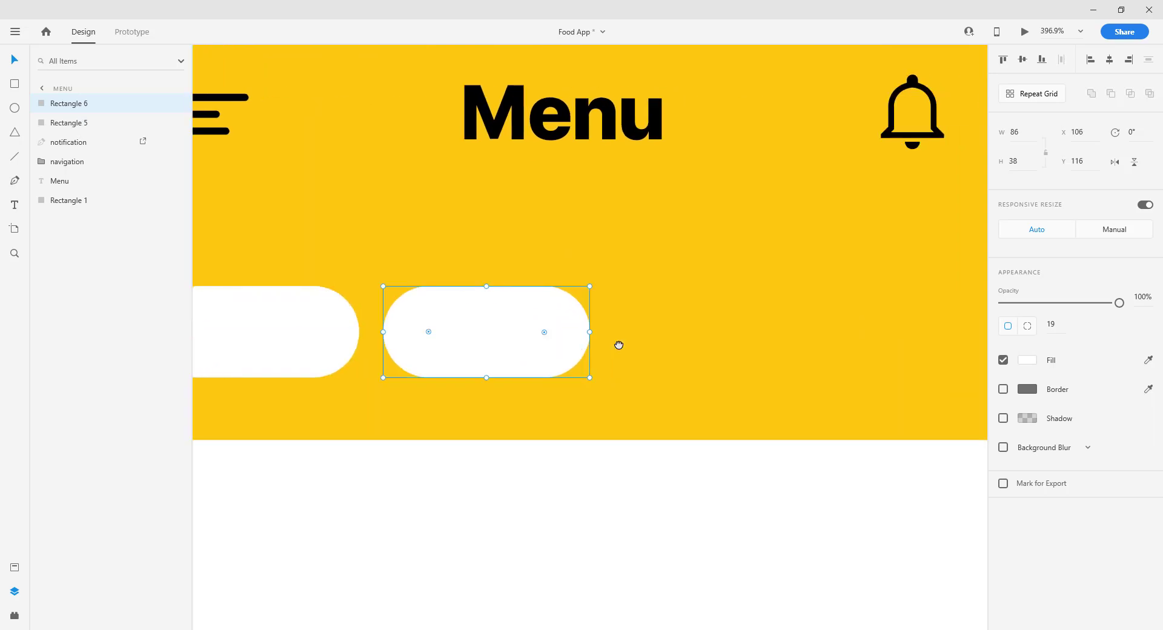
pyautogui.moveTo(464, 338); pyautogui.dragTo(697, 341)
pyautogui.hscroll(3, 753, 335)
pyautogui.moveTo(572, 350); pyautogui.dragTo(802, 341)
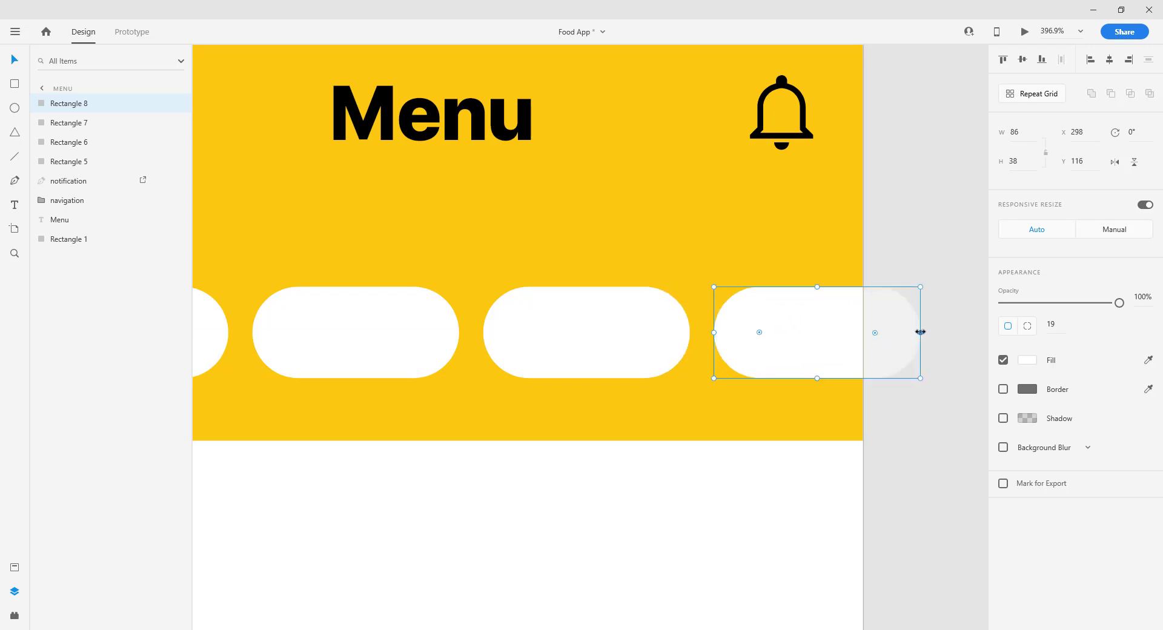
# Shorten the last pill to width 62 so it ends at the artboard's edge, and set its two right corner radii to 0
pyautogui.moveTo(920, 332); pyautogui.dragTo(863, 328)
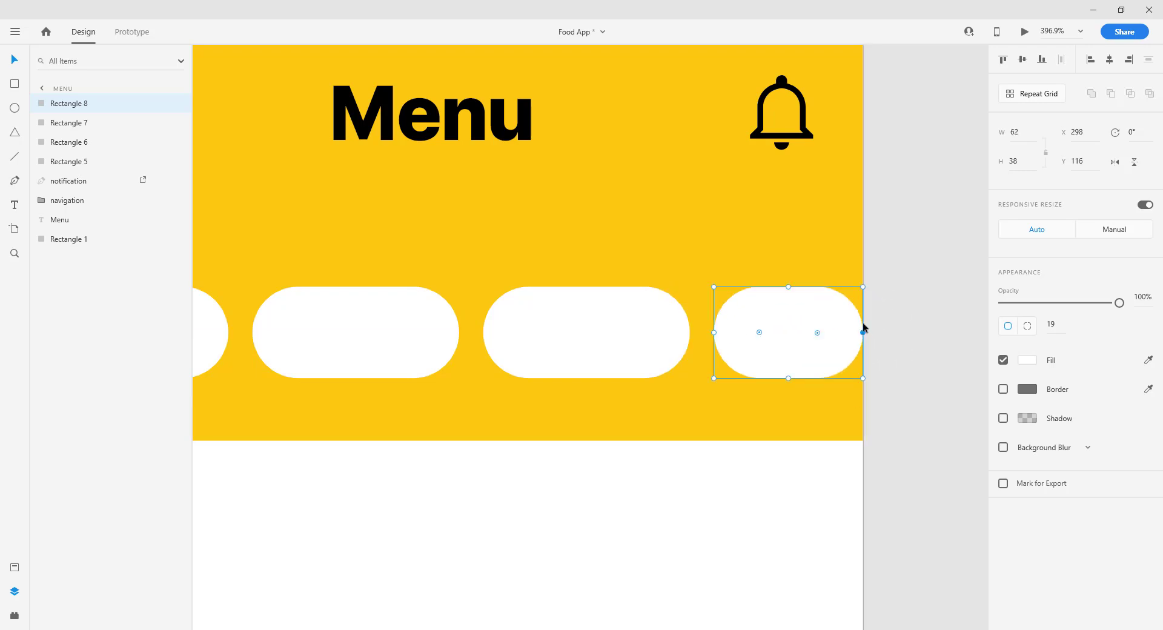
pyautogui.click(1028, 326)
pyautogui.click(1082, 330)
pyautogui.press('Tab')
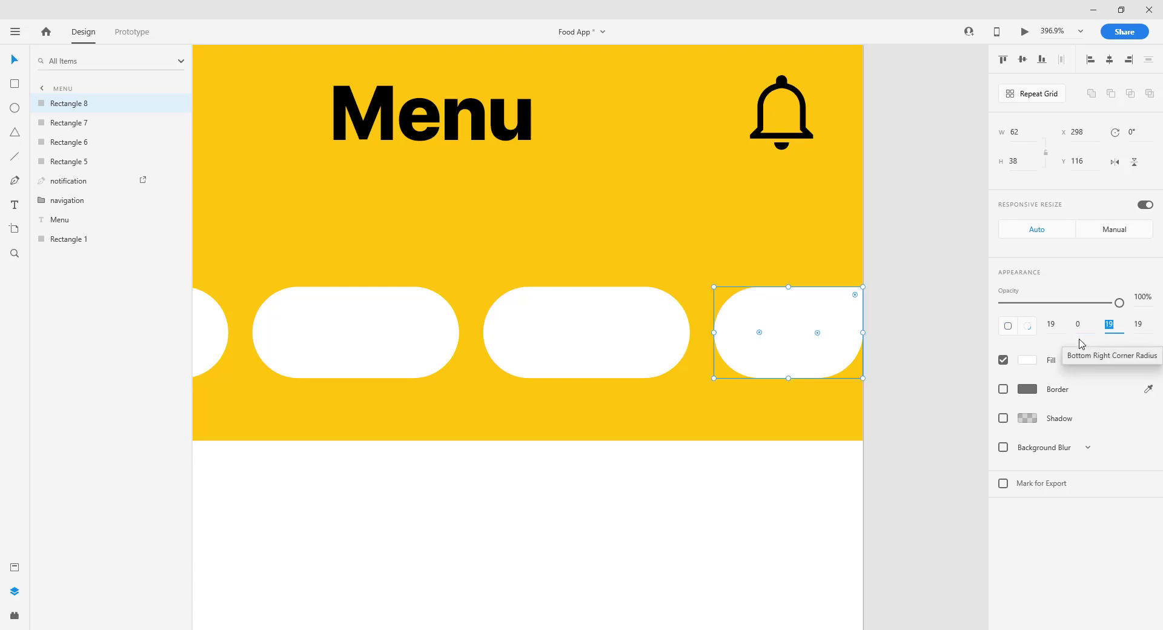
pyautogui.press('Tab')
pyautogui.click(1114, 327)
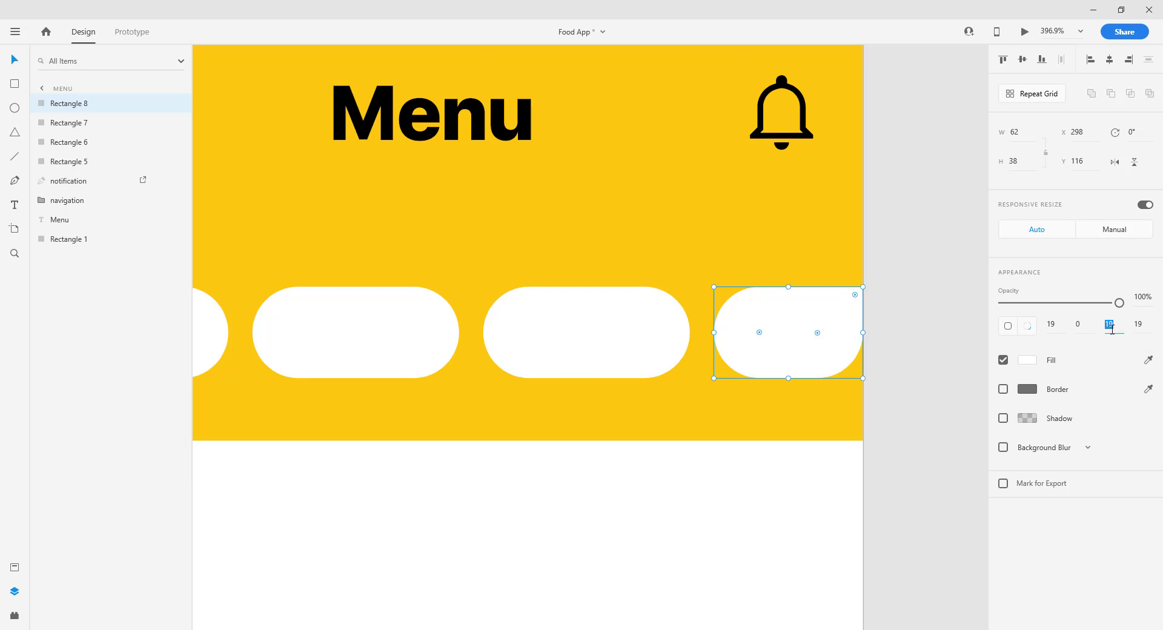
pyautogui.write('0')
pyautogui.scroll(5, 867, 335)
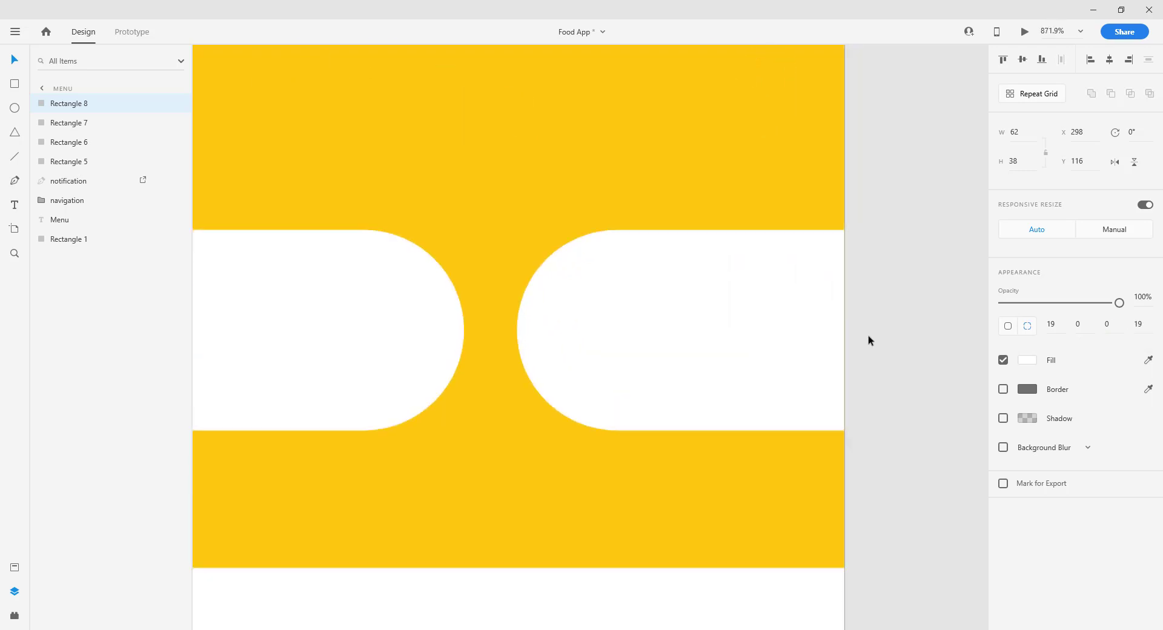
pyautogui.scroll(-5, 823, 333)
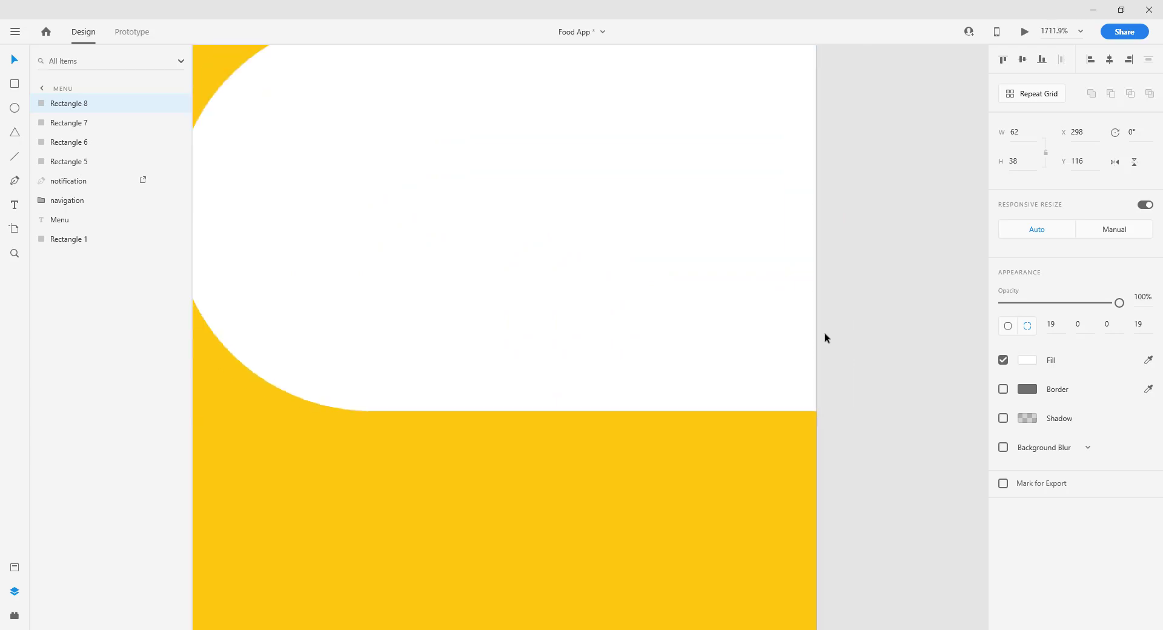
# Add a shadow to all four white category pills at once
pyautogui.moveTo(577, 322); pyautogui.dragTo(682, 328)
pyautogui.scroll(-3, 681, 327)
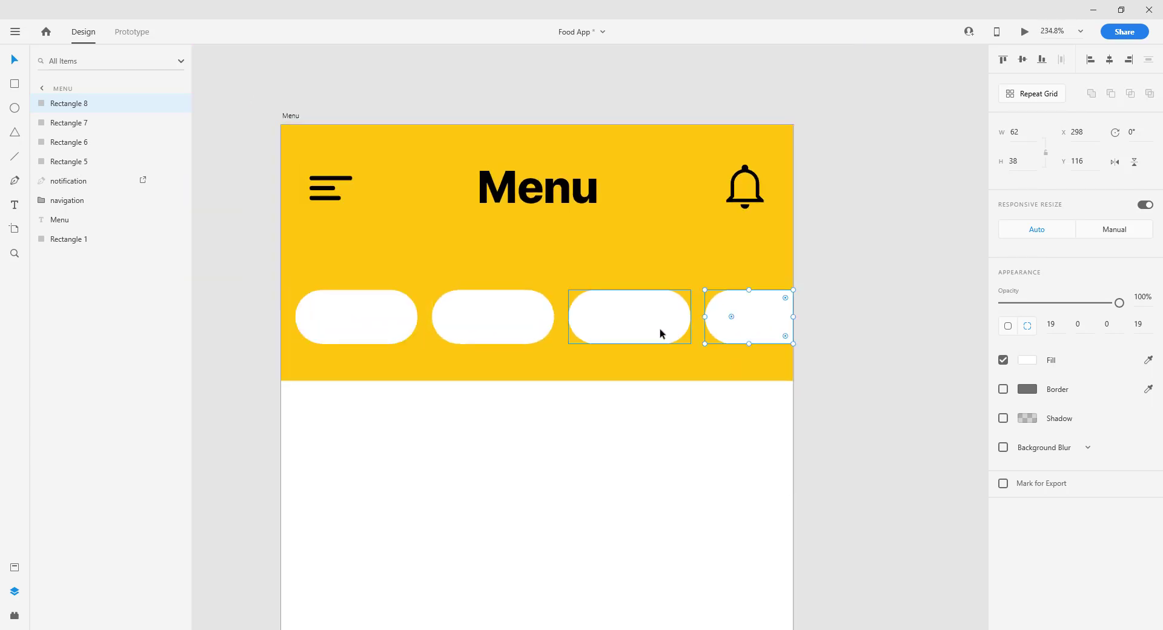
pyautogui.keyDown('shift'); pyautogui.click(662, 332); pyautogui.keyUp('shift')
pyautogui.keyDown('shift'); pyautogui.click(543, 333); pyautogui.keyUp('shift')
pyautogui.keyDown('shift'); pyautogui.click(391, 332); pyautogui.keyUp('shift')
pyautogui.click(1003, 418)
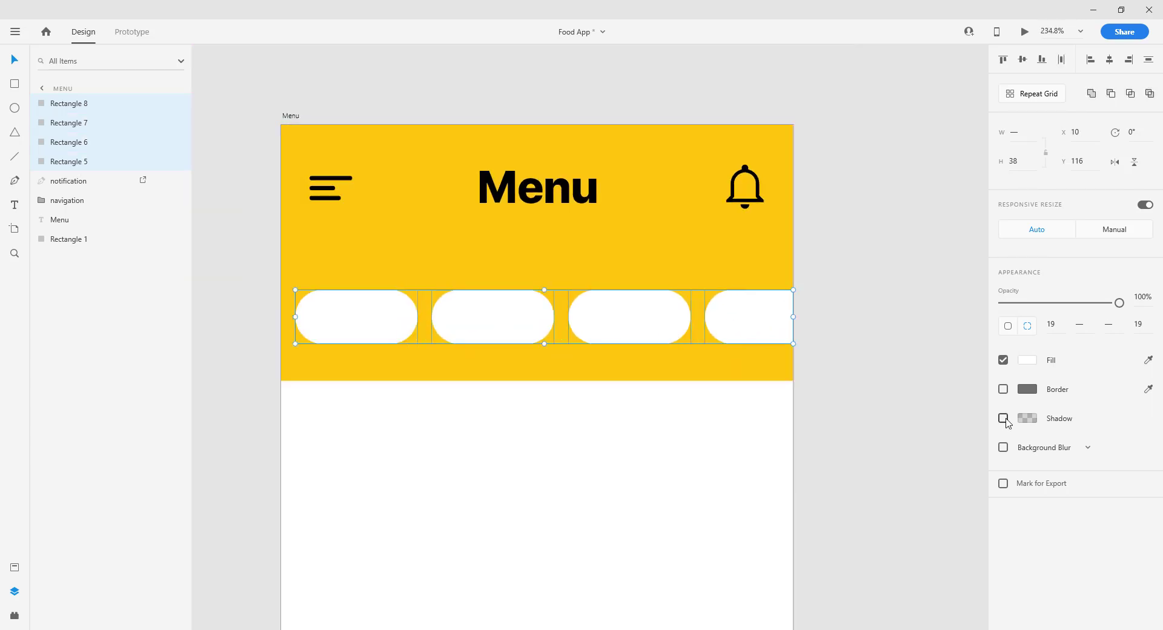
pyautogui.click(879, 316)
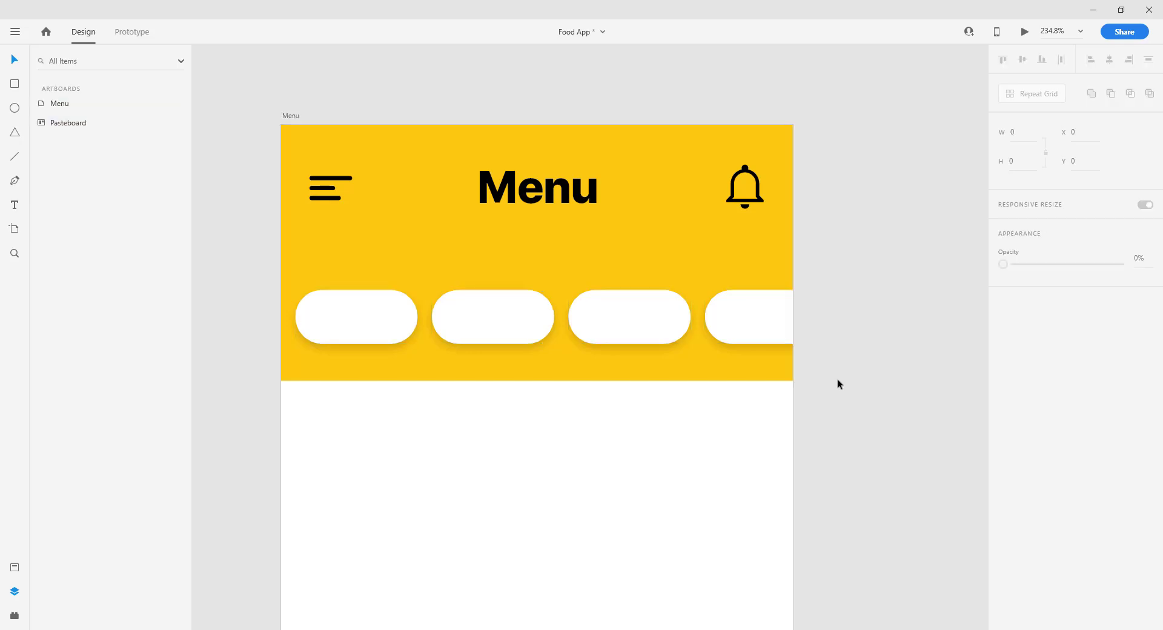
# Add a text label reading "Pasta" on the first category pill
pyautogui.hscroll(-2, 600, 408)
pyautogui.scroll(-1, 599, 408)
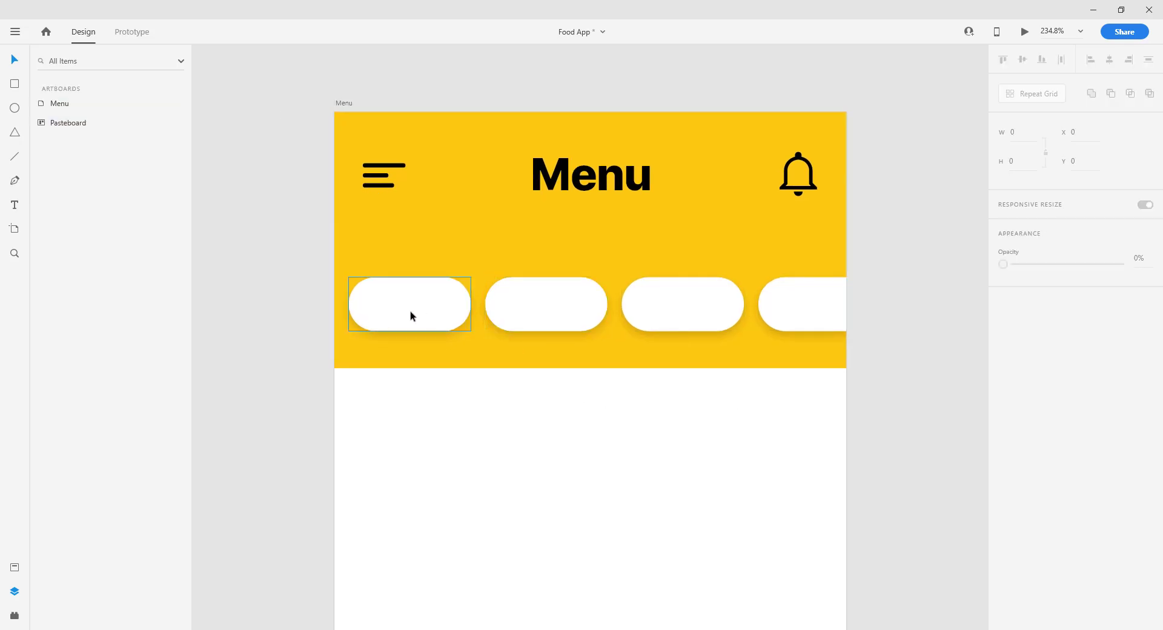
pyautogui.press('t')
pyautogui.click(388, 310)
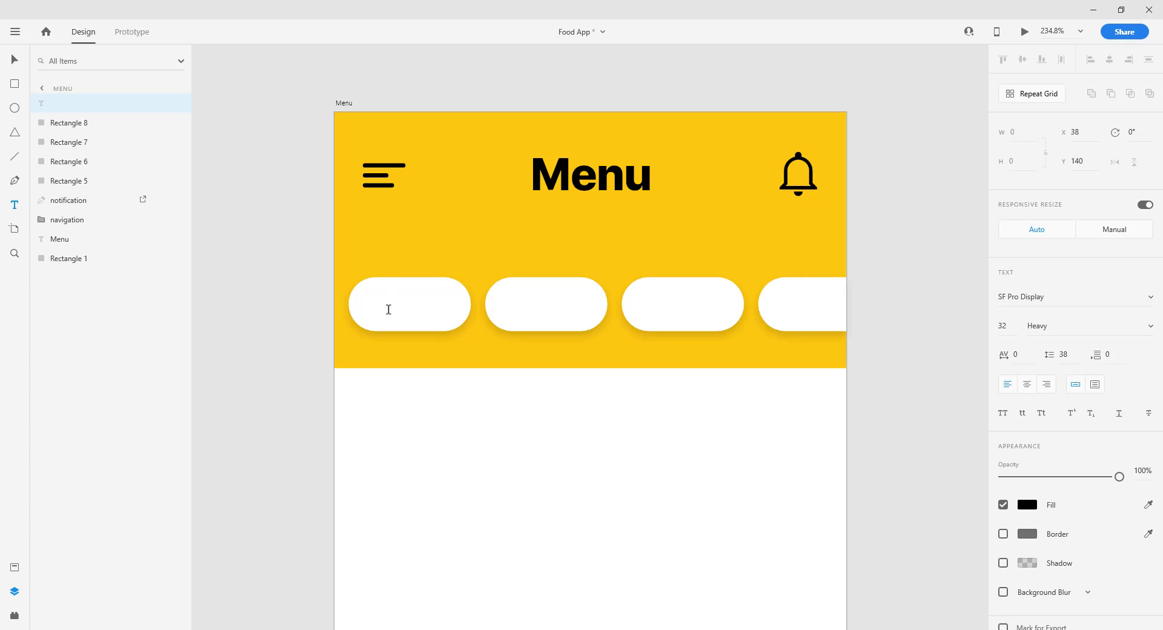
pyautogui.write('Pasta')
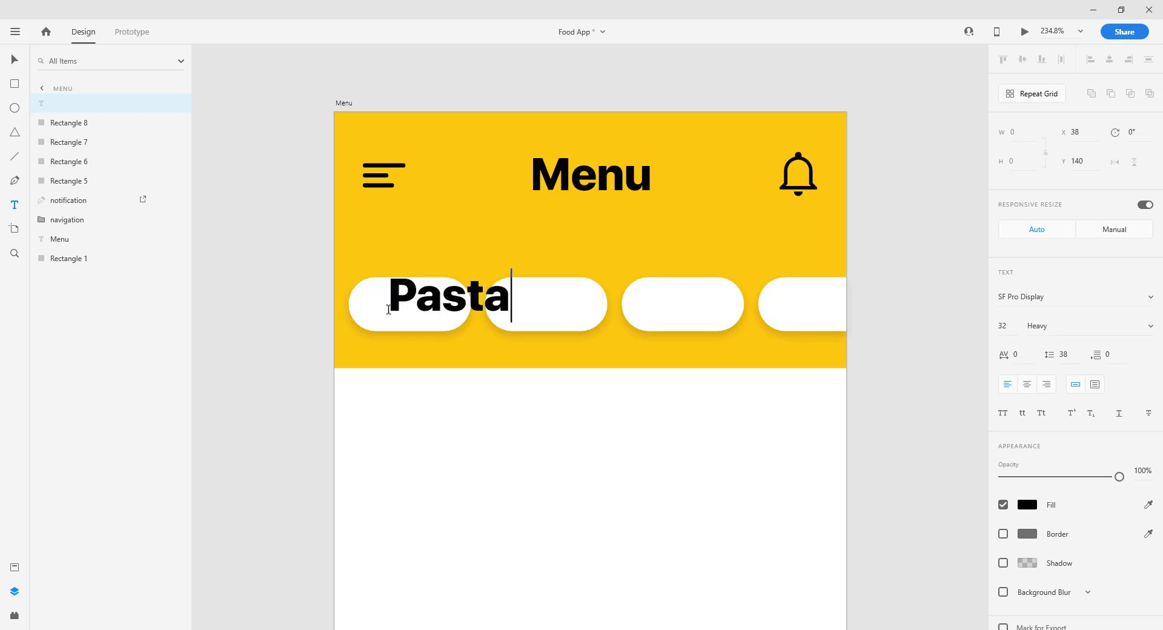
pyautogui.click(18, 67)
# Restyle the "Pasta" label to size 18 with Light weight and move it inside the first pill to X 33, Y 123
pyautogui.scroll(2, 269, 317)
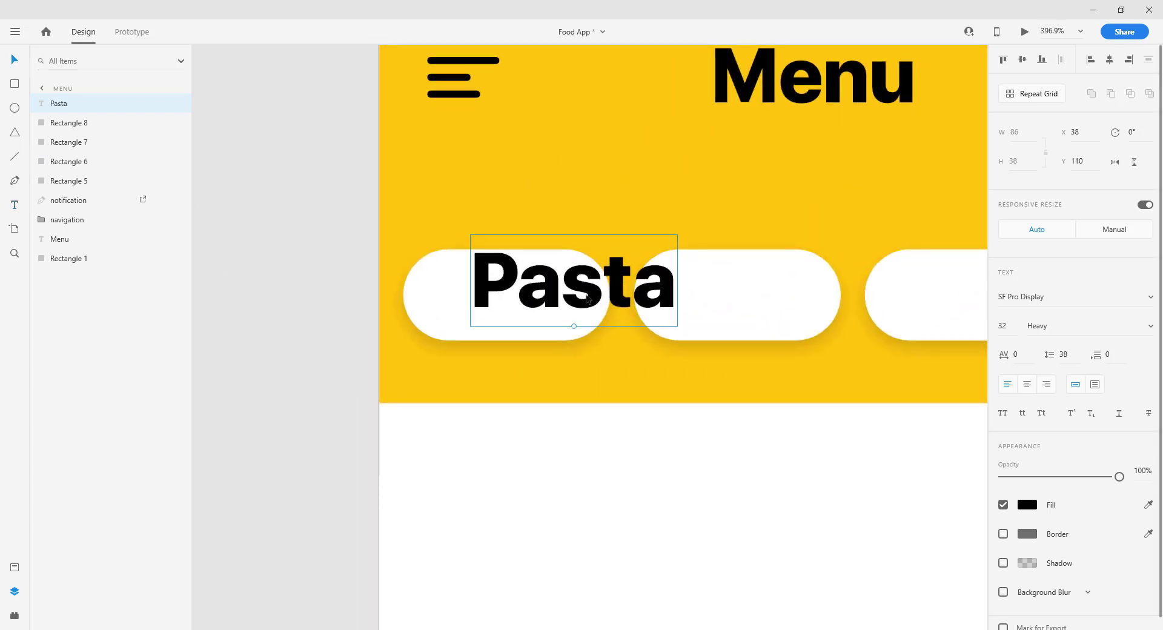
pyautogui.moveTo(586, 296); pyautogui.dragTo(530, 299)
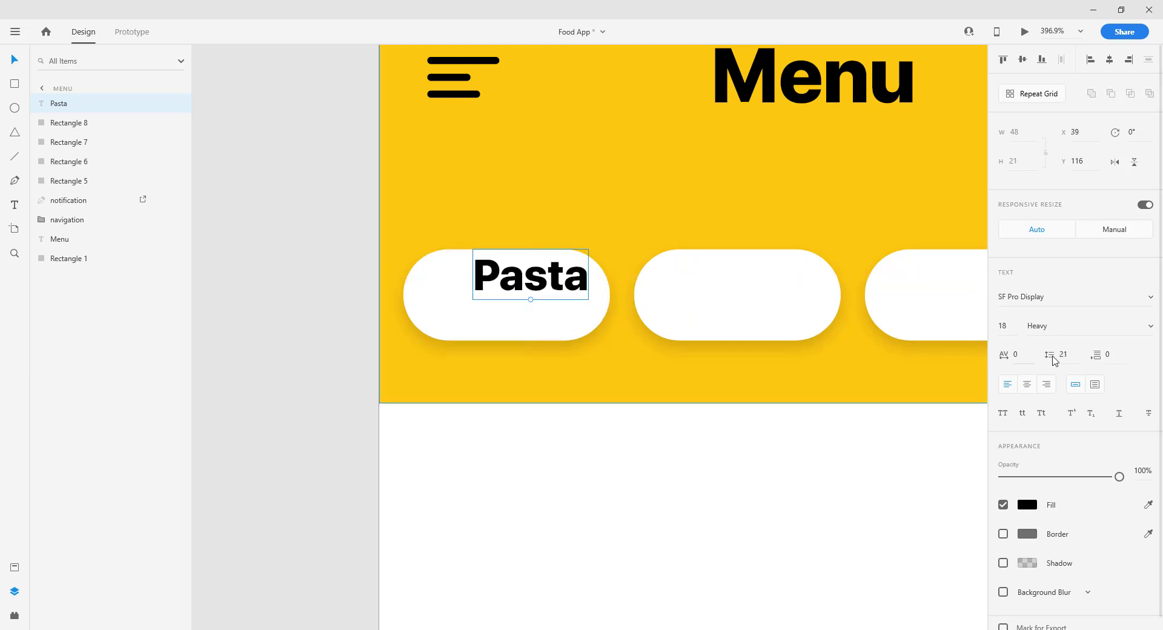
pyautogui.click(1150, 325)
pyautogui.click(1061, 225)
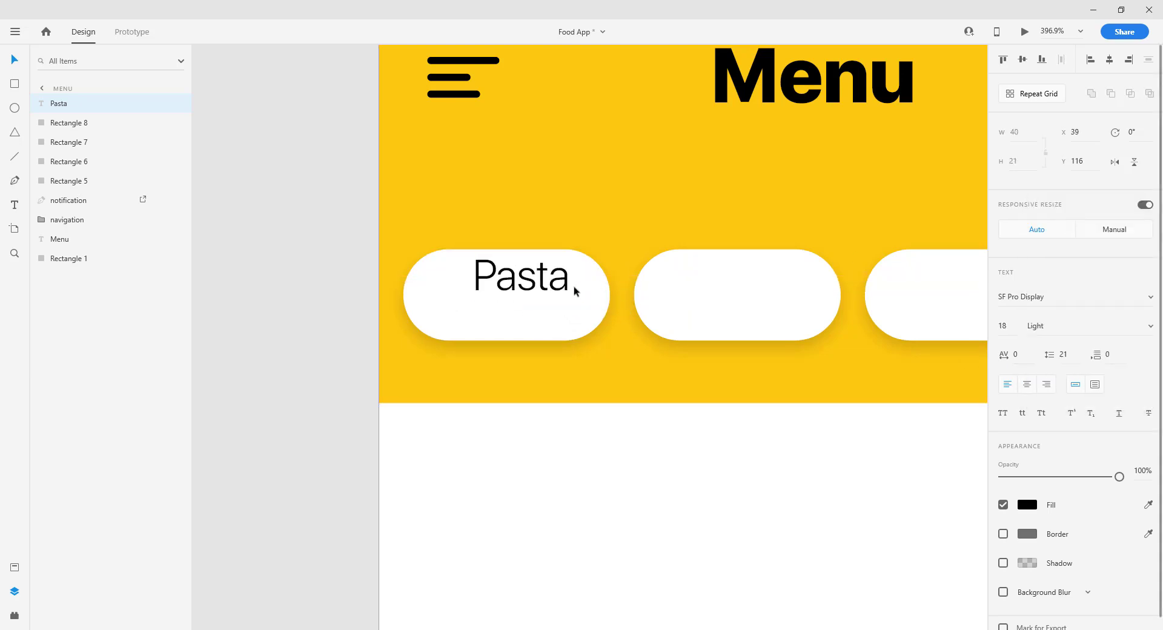
pyautogui.moveTo(552, 288); pyautogui.dragTo(536, 306)
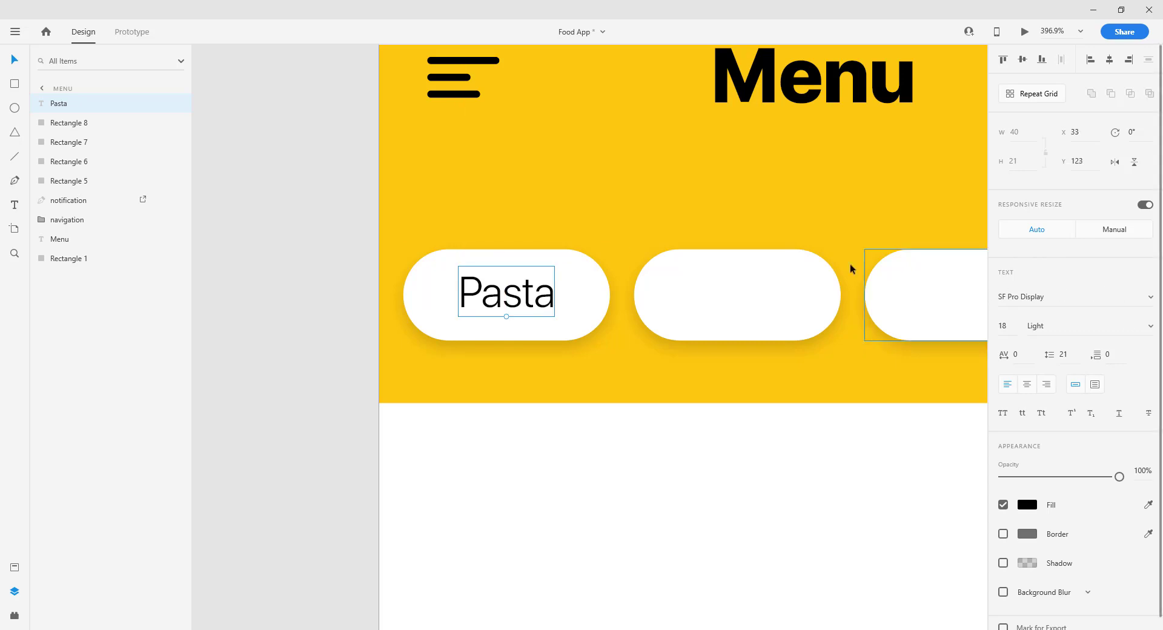
# Reduce the "Pasta" label to size 16 and centre it in its pill at X 35, Y 126
pyautogui.scroll(-4, 735, 262)
pyautogui.scroll(3, 714, 281)
pyautogui.scroll(3, 585, 291)
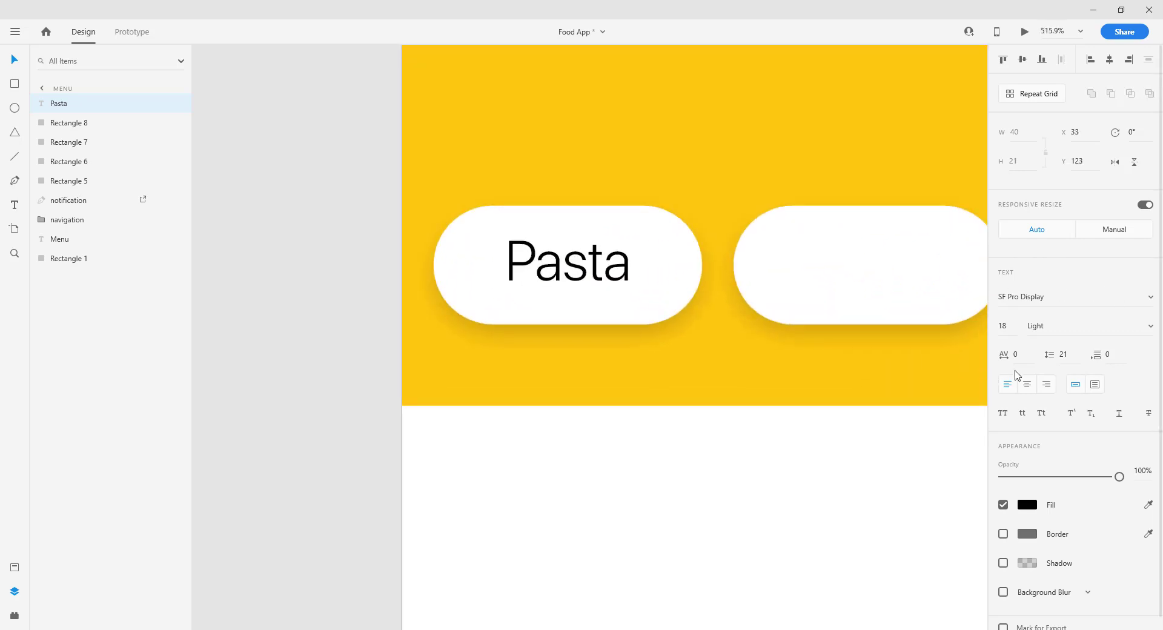
pyautogui.write('16')
pyautogui.press('Return')
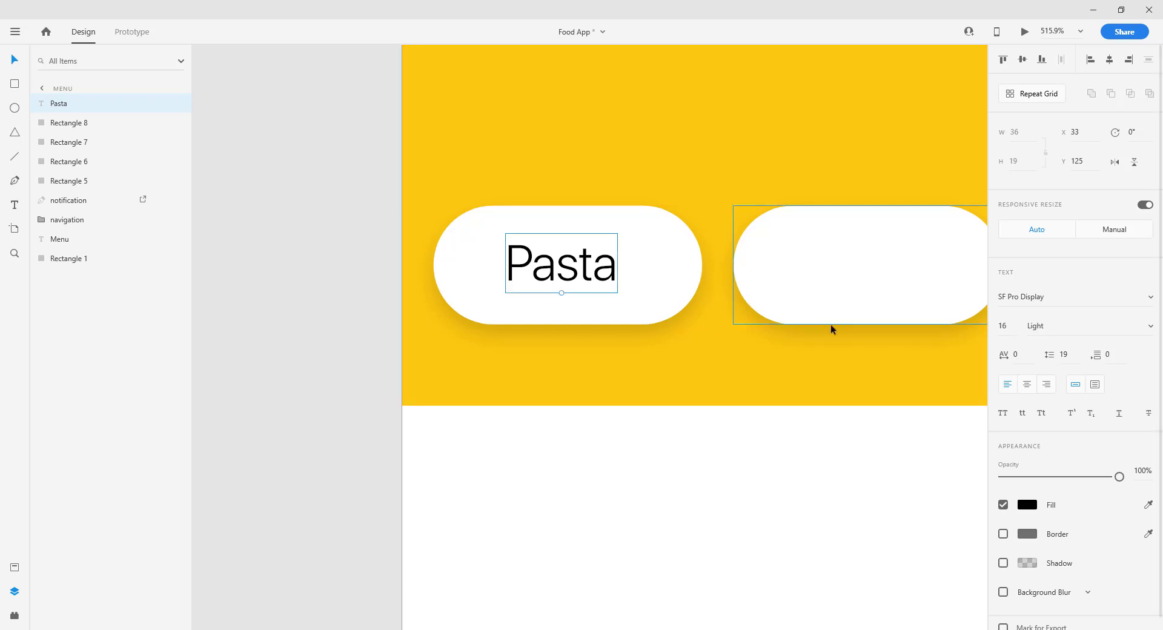
pyautogui.moveTo(592, 280); pyautogui.dragTo(605, 279)
# Duplicate the "Pasta" label onto the second pill, change the copy to "Pizza" and centre it at X 132, Y 126
pyautogui.scroll(-3, 603, 277)
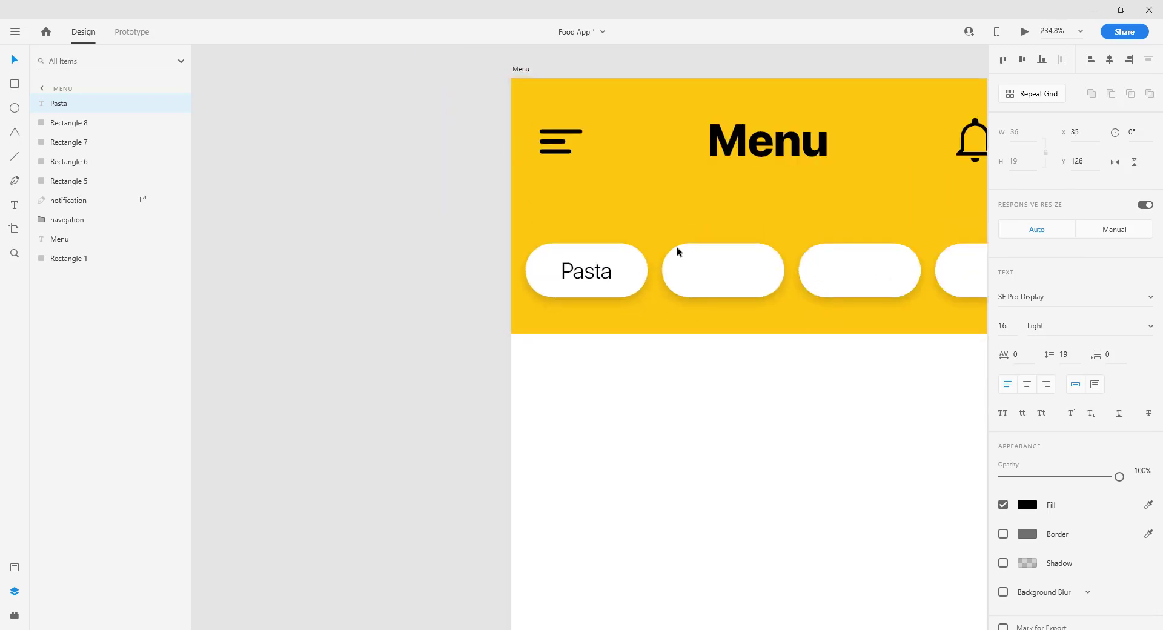
pyautogui.scroll(-1, 678, 250)
pyautogui.moveTo(665, 231); pyautogui.dragTo(562, 259)
pyautogui.moveTo(516, 294); pyautogui.dragTo(613, 294)
pyautogui.doubleClick(613, 295)
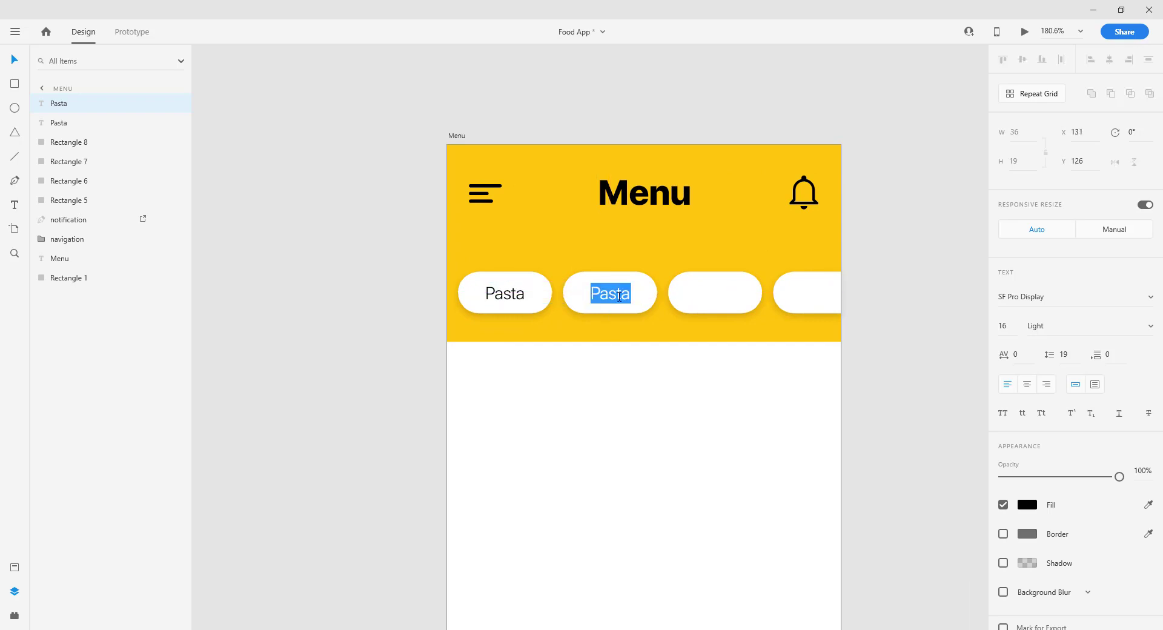
pyautogui.write('Pizza')
pyautogui.press('Escape')
pyautogui.scroll(6, 624, 321)
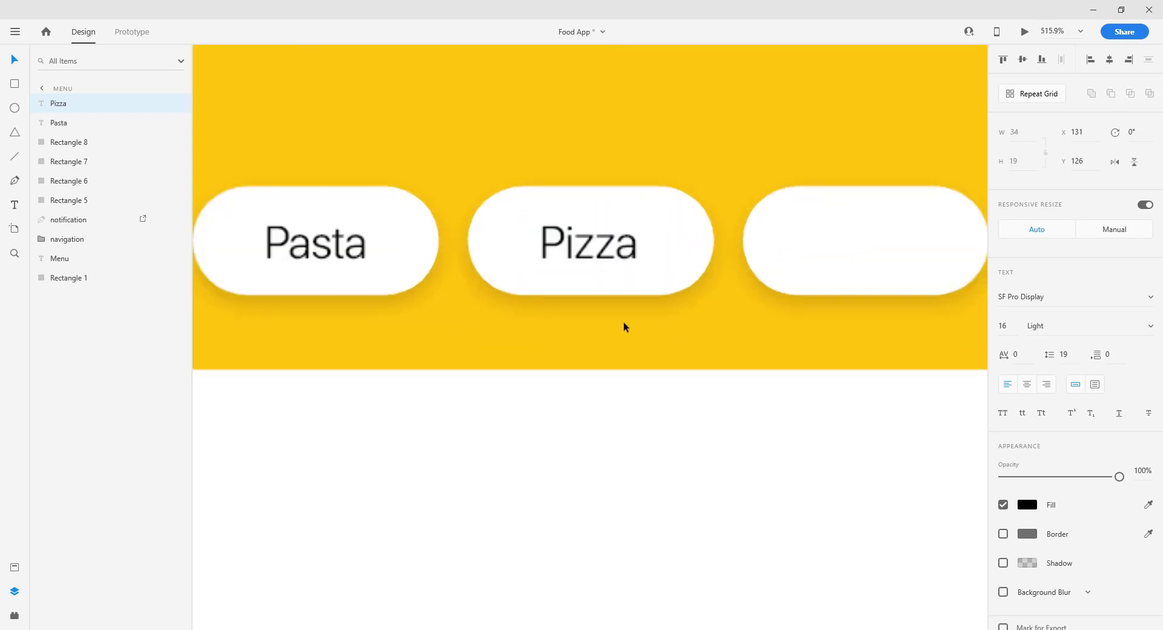
pyautogui.moveTo(592, 262); pyautogui.dragTo(598, 265)
# Duplicate the "Pizza" label onto the third pill at X 227, Y 126 and change the copy to "Salad"
pyautogui.moveTo(716, 242); pyautogui.dragTo(567, 250)
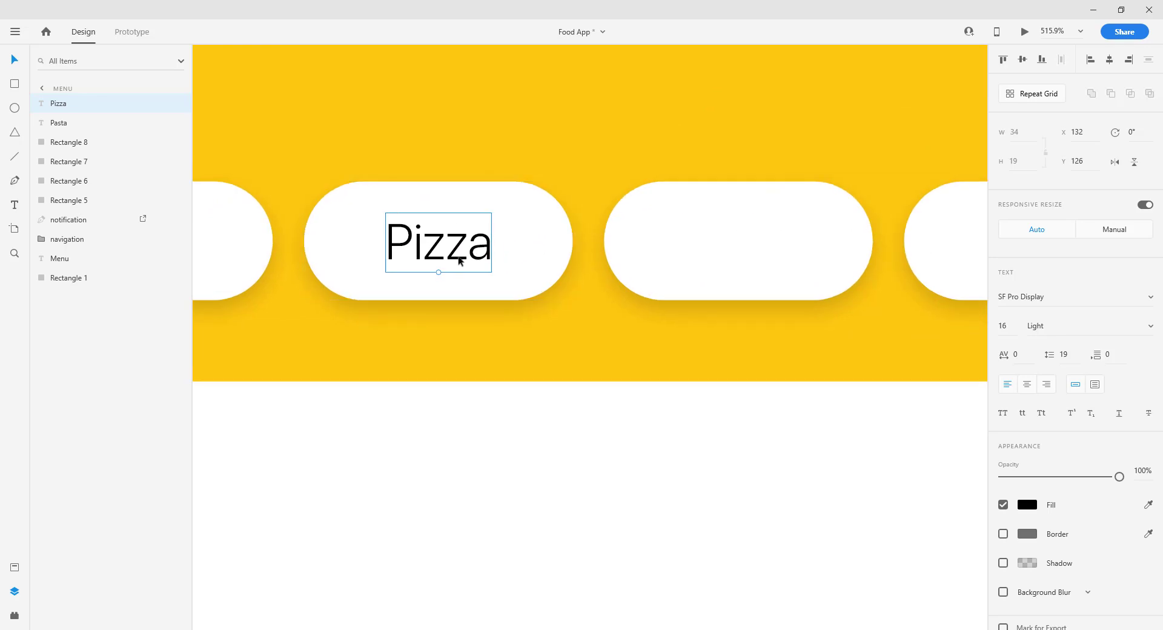
pyautogui.moveTo(459, 259); pyautogui.dragTo(740, 246)
pyautogui.doubleClick(754, 254)
pyautogui.write('Salad')
pyautogui.press('Escape')
# Duplicate the "Salad" label onto the last pill, change the copy to "Meat" and shift it to about X 325, Y 126
pyautogui.scroll(-1, 805, 183)
pyautogui.moveTo(811, 157); pyautogui.dragTo(517, 167)
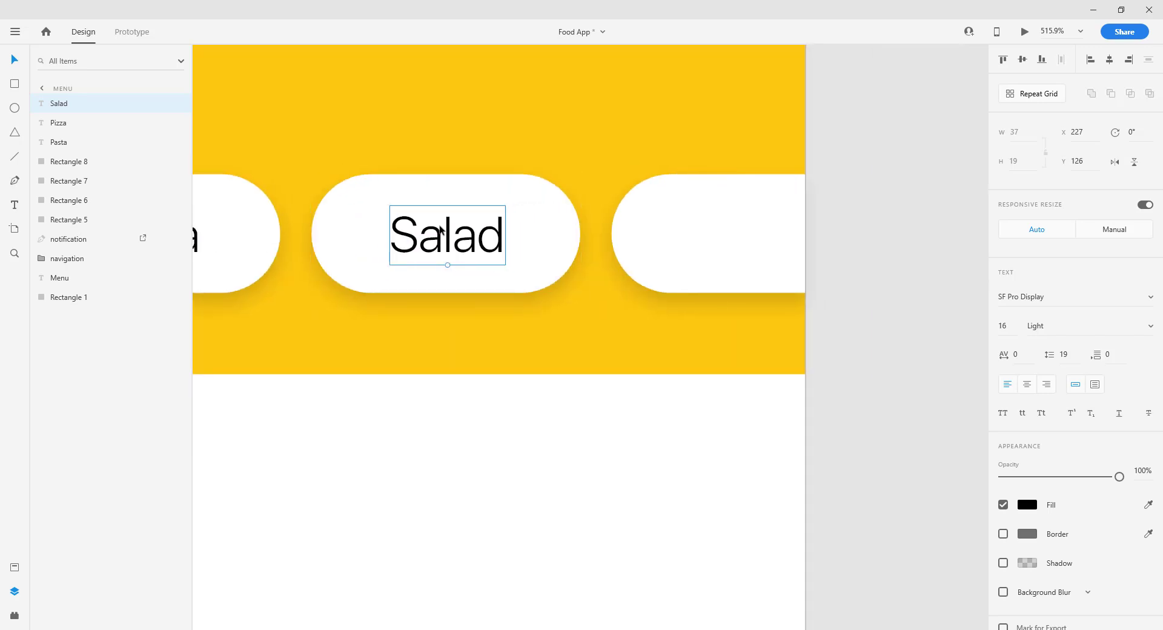
pyautogui.moveTo(448, 242); pyautogui.dragTo(715, 247)
pyautogui.doubleClick(714, 246)
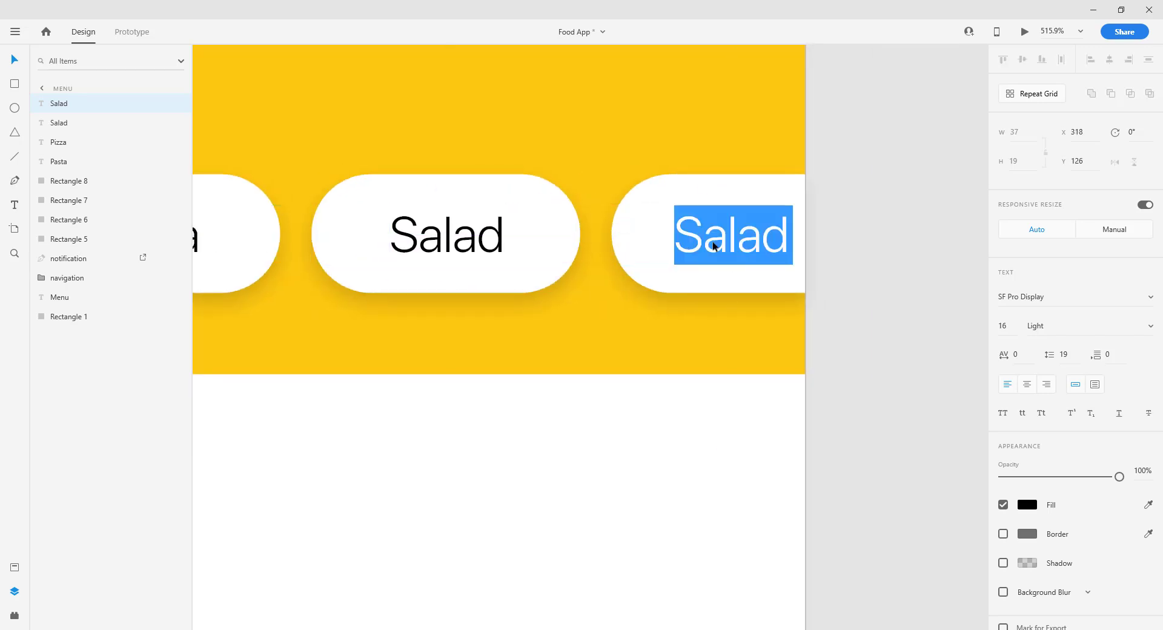
pyautogui.write('Meat')
pyautogui.press('Escape')
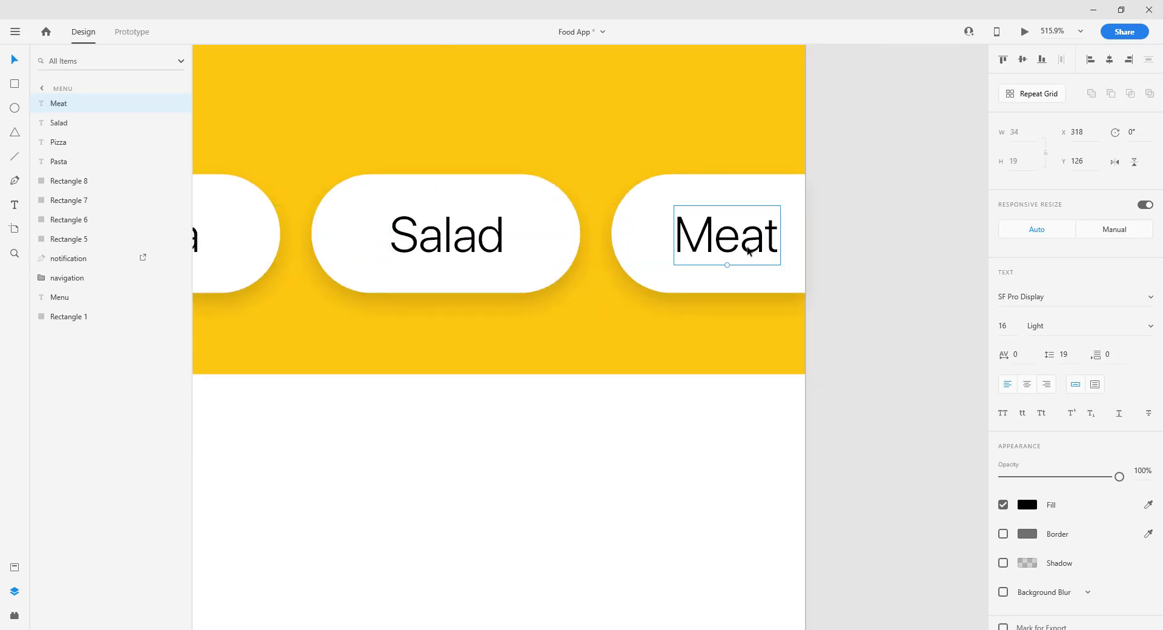
pyautogui.moveTo(751, 251); pyautogui.dragTo(768, 251)
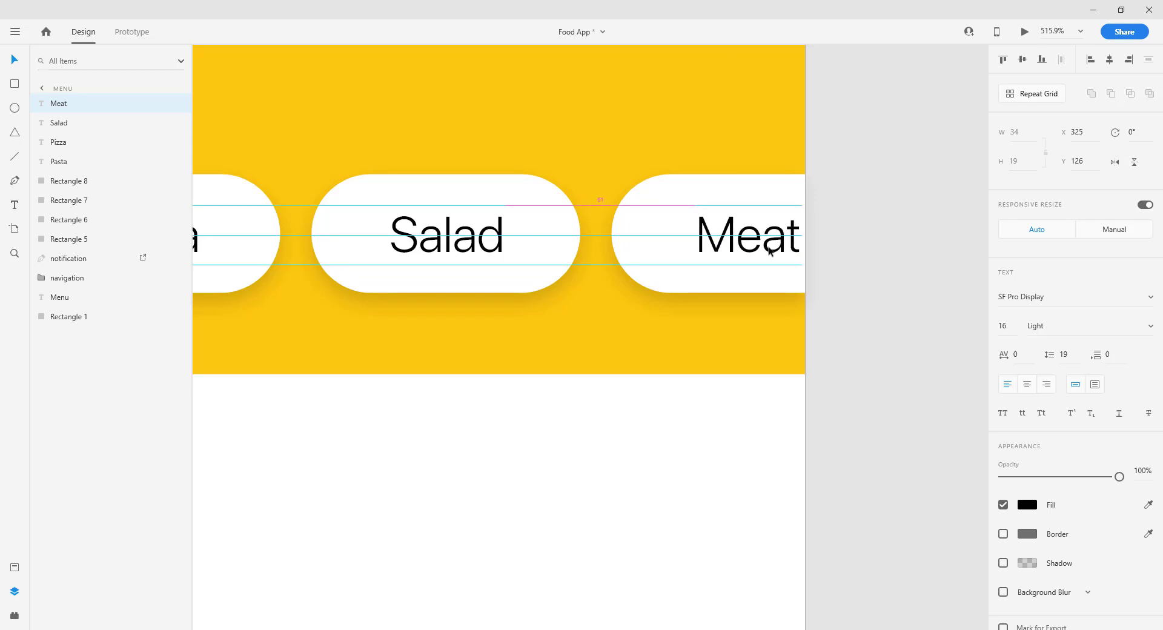
pyautogui.moveTo(768, 247); pyautogui.dragTo(771, 247)
pyautogui.scroll(-5, 771, 247)
pyautogui.click(834, 206)
# Fill the "Pizza" pill with black and make its label white to mark it as the selected category
pyautogui.moveTo(861, 255); pyautogui.dragTo(940, 267)
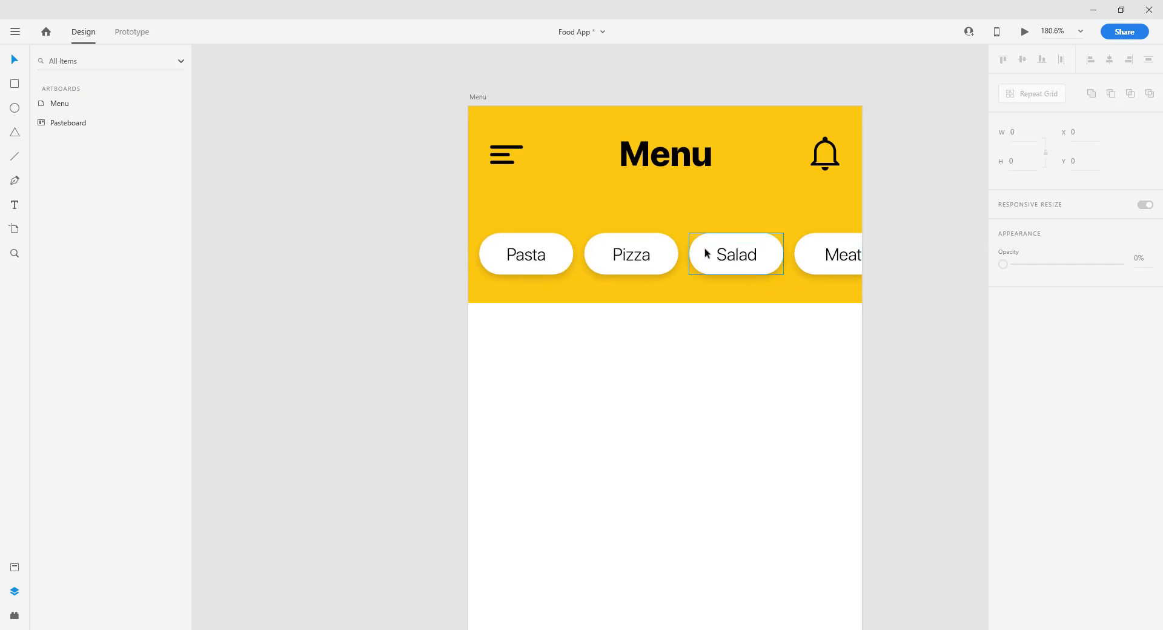
pyautogui.click(660, 255)
pyautogui.click(1032, 362)
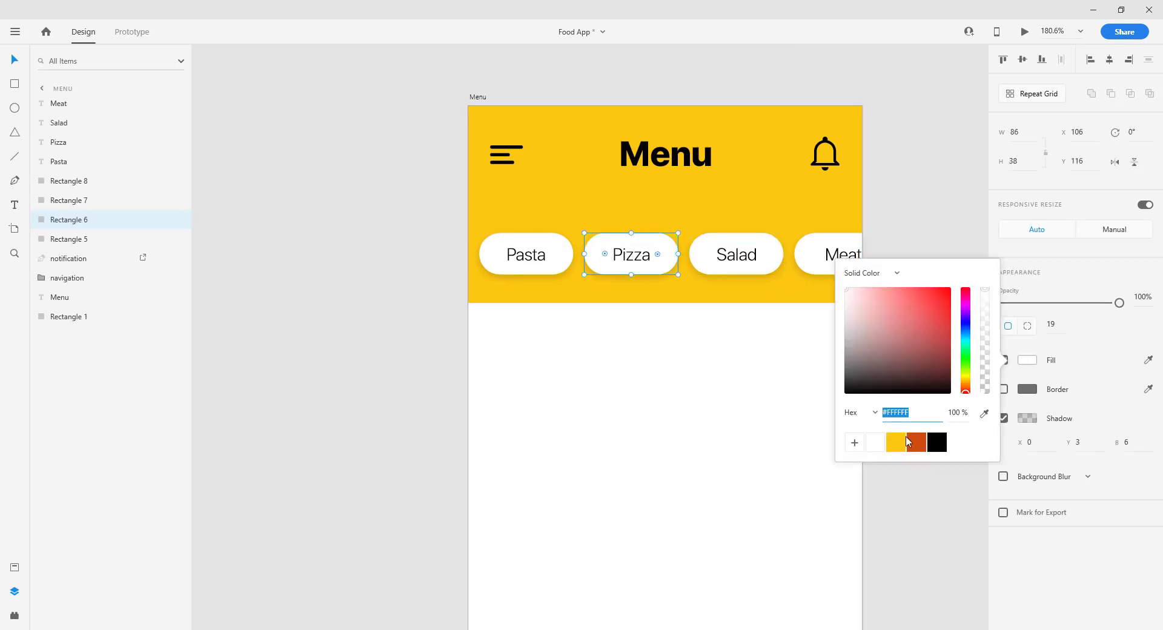
pyautogui.click(937, 443)
pyautogui.click(638, 259)
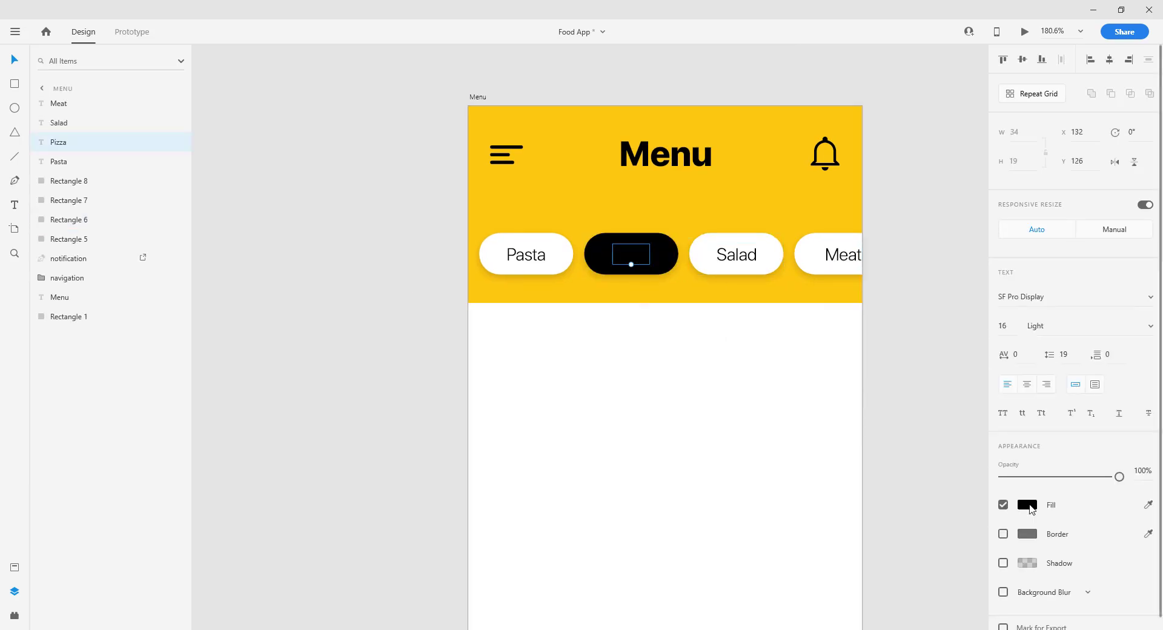
pyautogui.click(1033, 508)
pyautogui.click(871, 581)
pyautogui.click(922, 309)
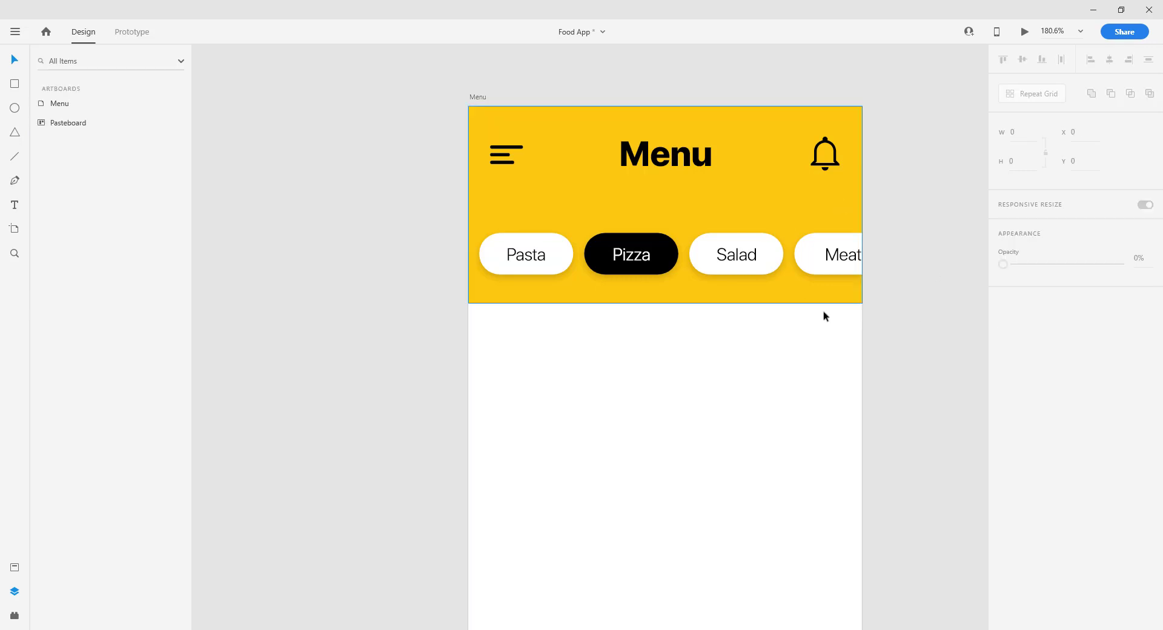
# Draw a rectangle in the white area below the header and set its size to 312 by 154
pyautogui.scroll(-2, 917, 315)
pyautogui.moveTo(861, 248); pyautogui.dragTo(725, 162)
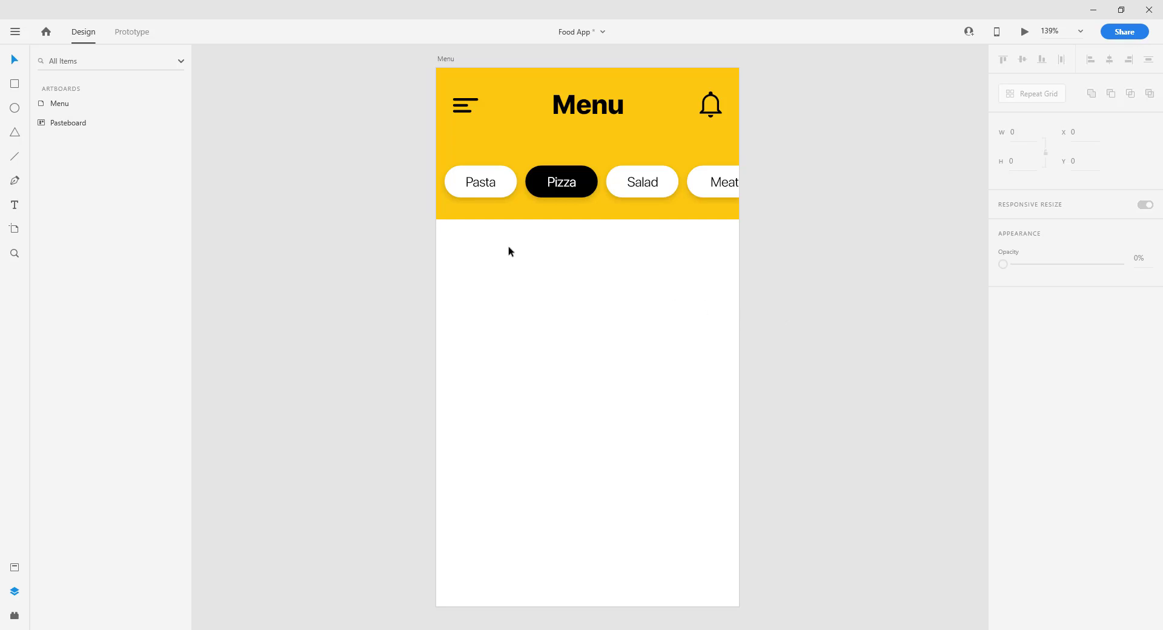
pyautogui.press('r')
pyautogui.moveTo(460, 251); pyautogui.dragTo(719, 357)
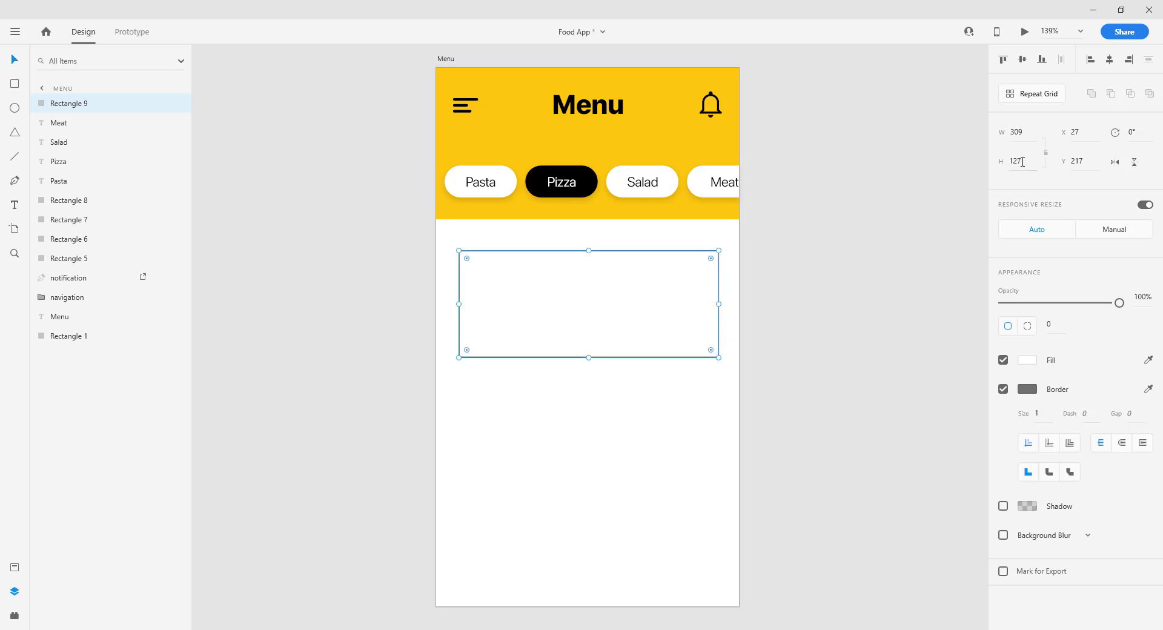
pyautogui.click(1032, 136)
pyautogui.press('Tab')
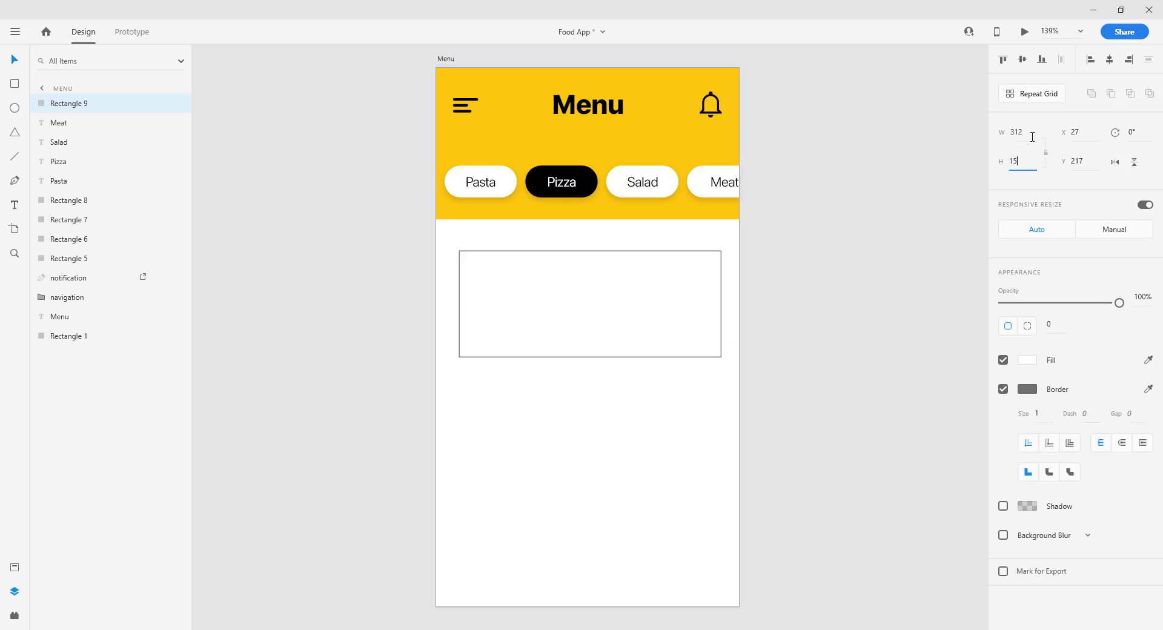
pyautogui.write('154')
pyautogui.press('Return')
# Move the new rectangle to X 24, Y 200, centred horizontally with a gap of 20 below the header
pyautogui.scroll(3, 486, 334)
pyautogui.moveTo(595, 309); pyautogui.dragTo(590, 307)
pyautogui.moveTo(591, 351); pyautogui.dragTo(593, 329)
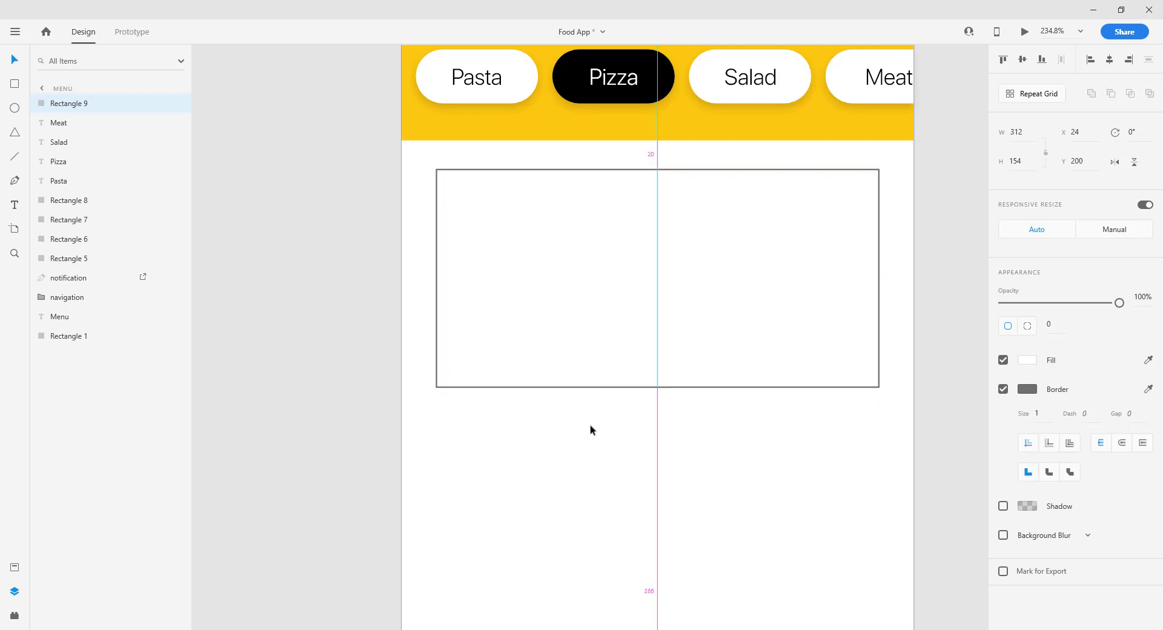
pyautogui.moveTo(591, 429); pyautogui.dragTo(591, 431)
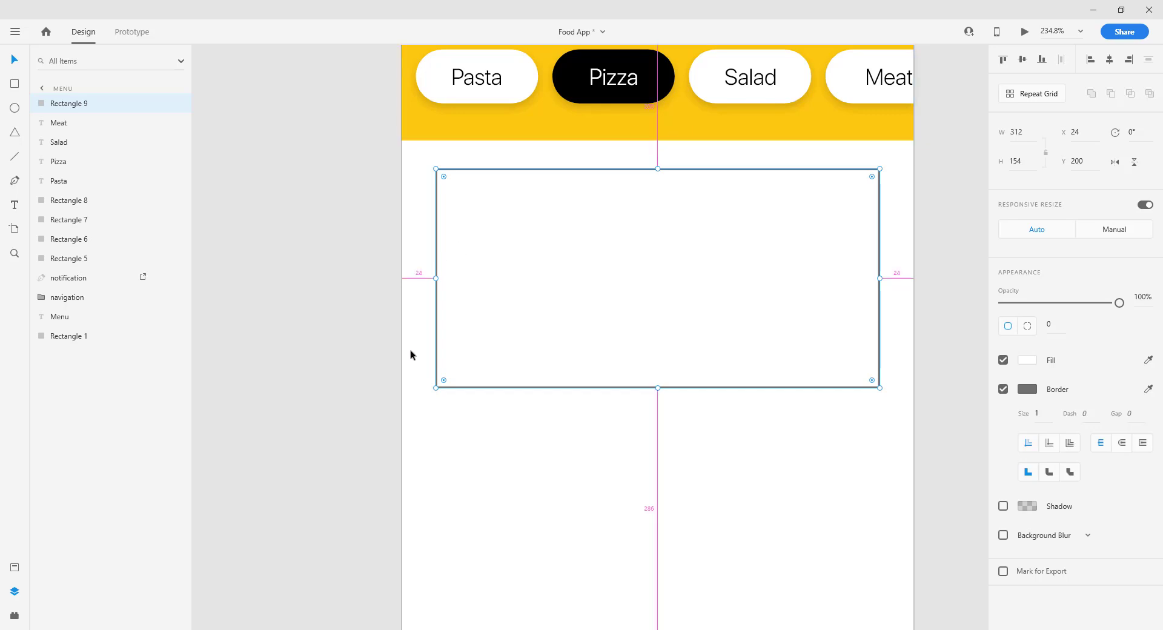
# Remove the rectangle's border and give it a black shadow at 10% opacity with X 0, Y 0 and blur 20
pyautogui.click(1003, 390)
pyautogui.click(1003, 418)
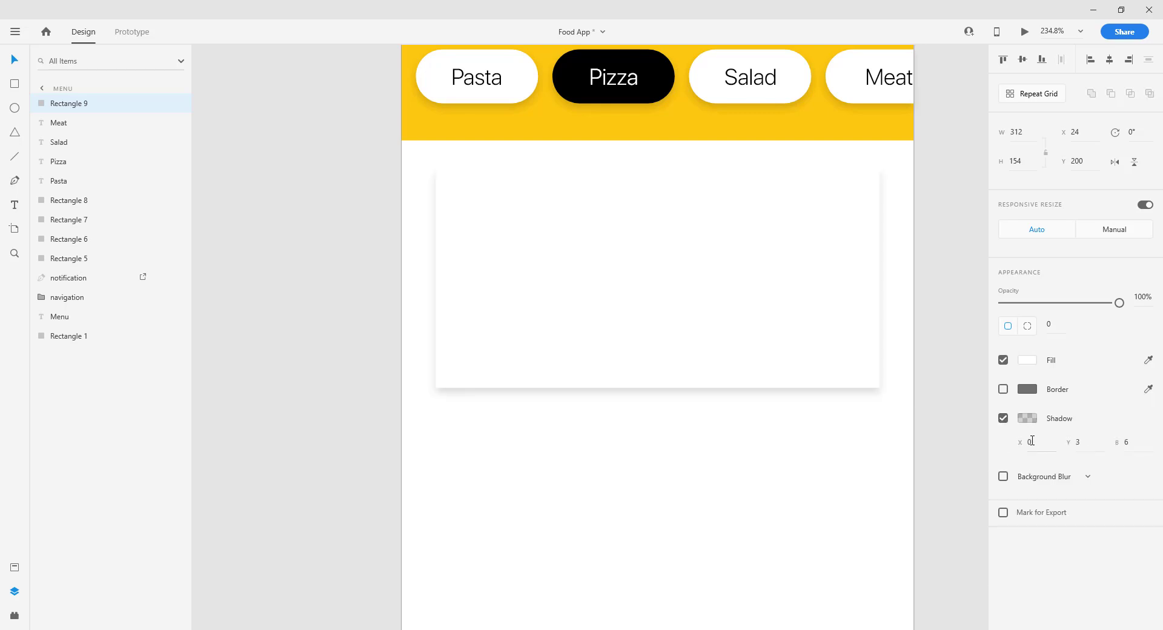
pyautogui.click(1028, 419)
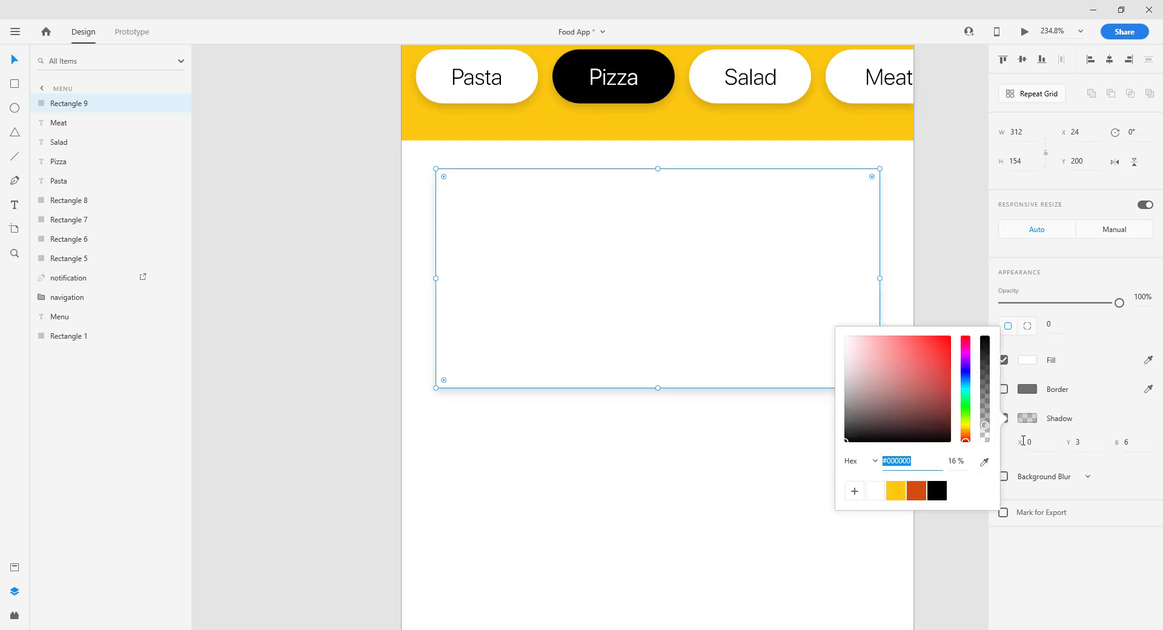
pyautogui.click(968, 463)
pyautogui.write('10')
pyautogui.click(1080, 453)
pyautogui.write('0')
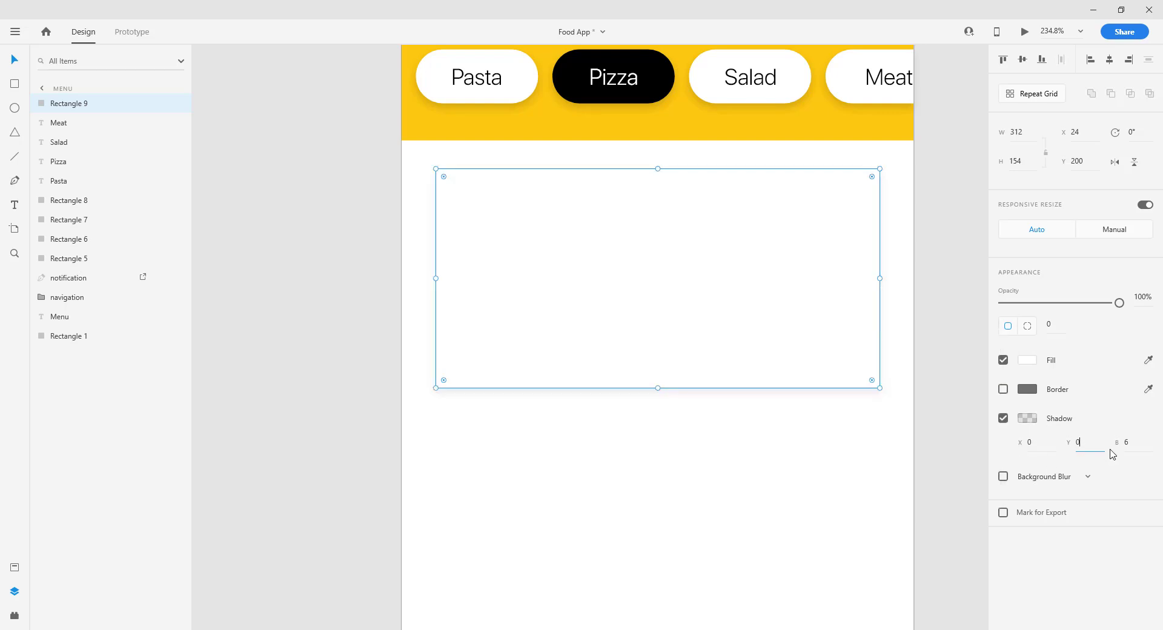
pyautogui.click(1127, 445)
# Duplicate the card twice downward with gaps of 20, keeping X at 24 and placing the last copy at Y 548
pyautogui.scroll(-2, 968, 321)
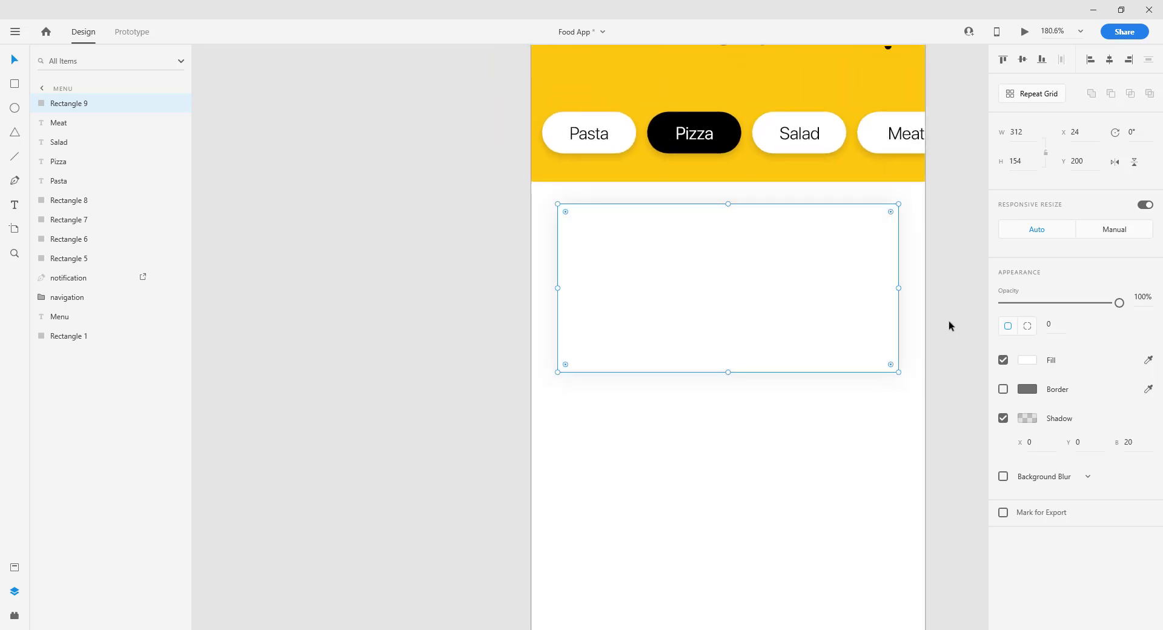
pyautogui.scroll(-2, 949, 326)
pyautogui.scroll(-1, 890, 275)
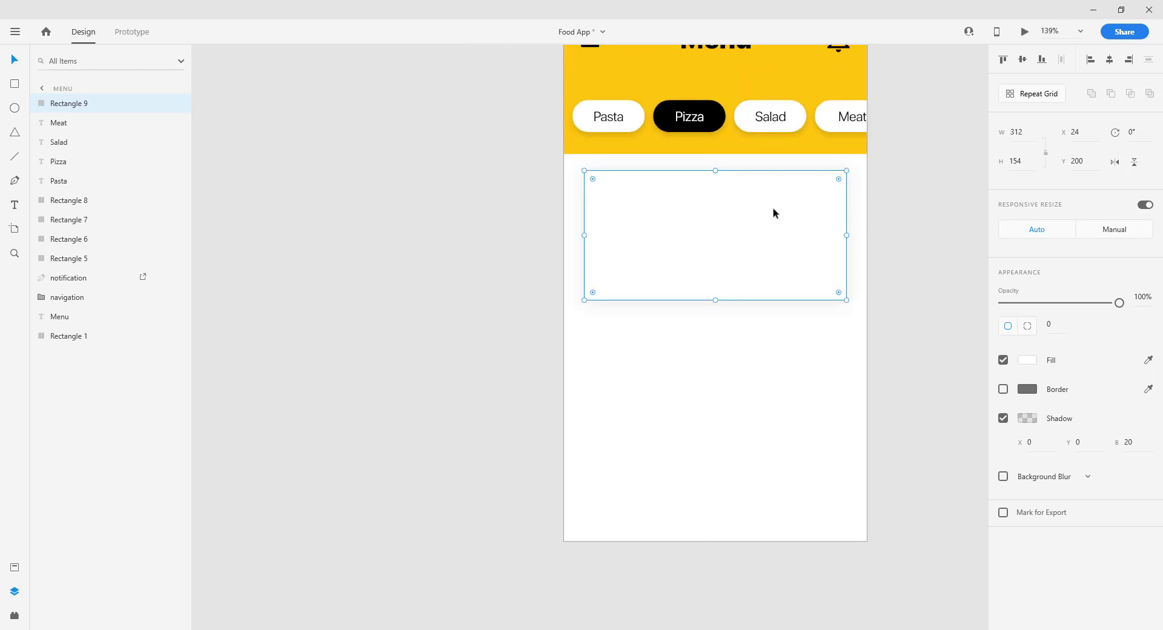
pyautogui.moveTo(773, 214); pyautogui.dragTo(767, 497)
pyautogui.scroll(-3, 823, 355)
pyautogui.scroll(-3, 837, 300)
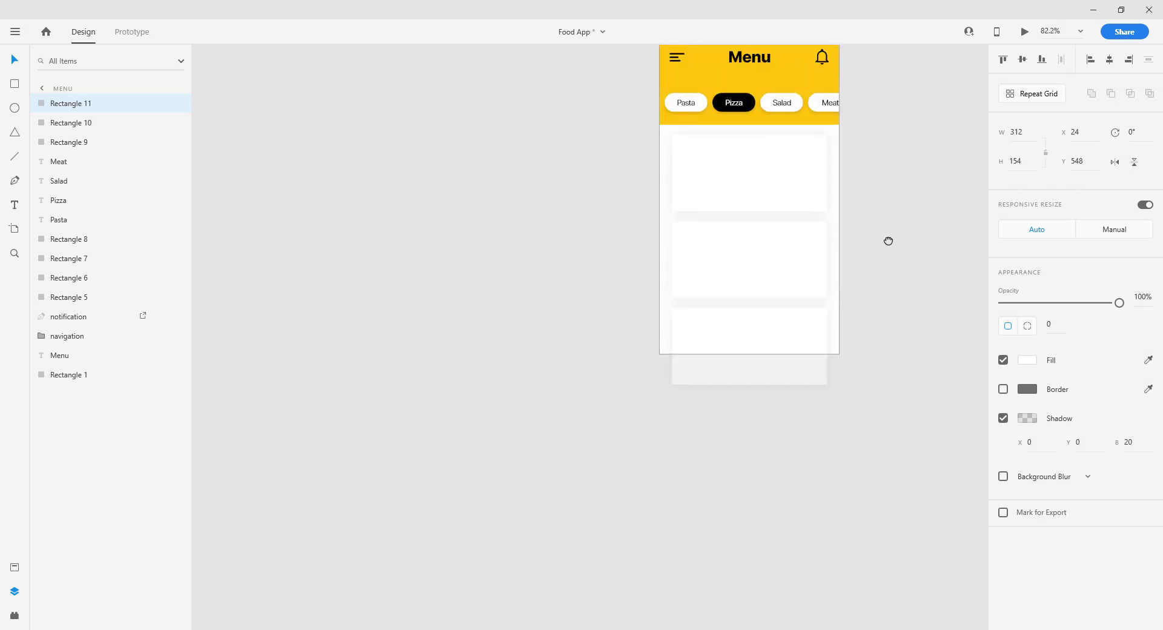
# Draw a 360 by 556 rectangle over the cards from the header's lower edge and move it to the back of the layer order
pyautogui.moveTo(888, 242); pyautogui.dragTo(871, 276)
pyautogui.press('r')
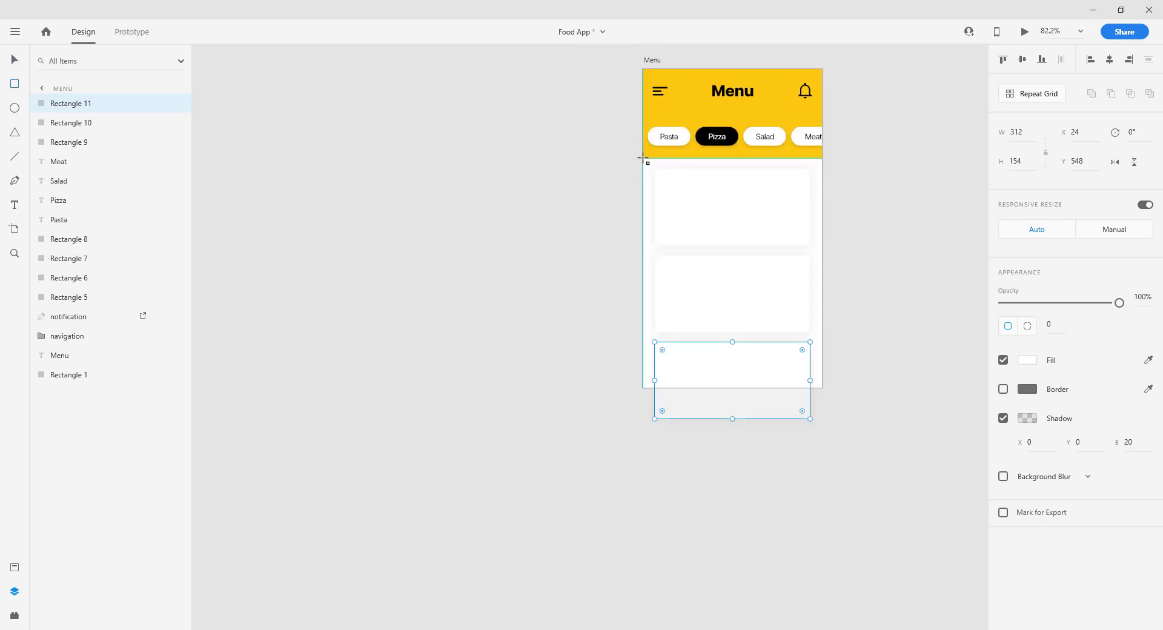
pyautogui.moveTo(643, 159)
pyautogui.mouseDown()
pyautogui.moveTo(675, 221)
pyautogui.moveTo(820, 372)
pyautogui.moveTo(821, 435)
pyautogui.mouseUp()
pyautogui.moveTo(66, 106); pyautogui.dragTo(73, 405)
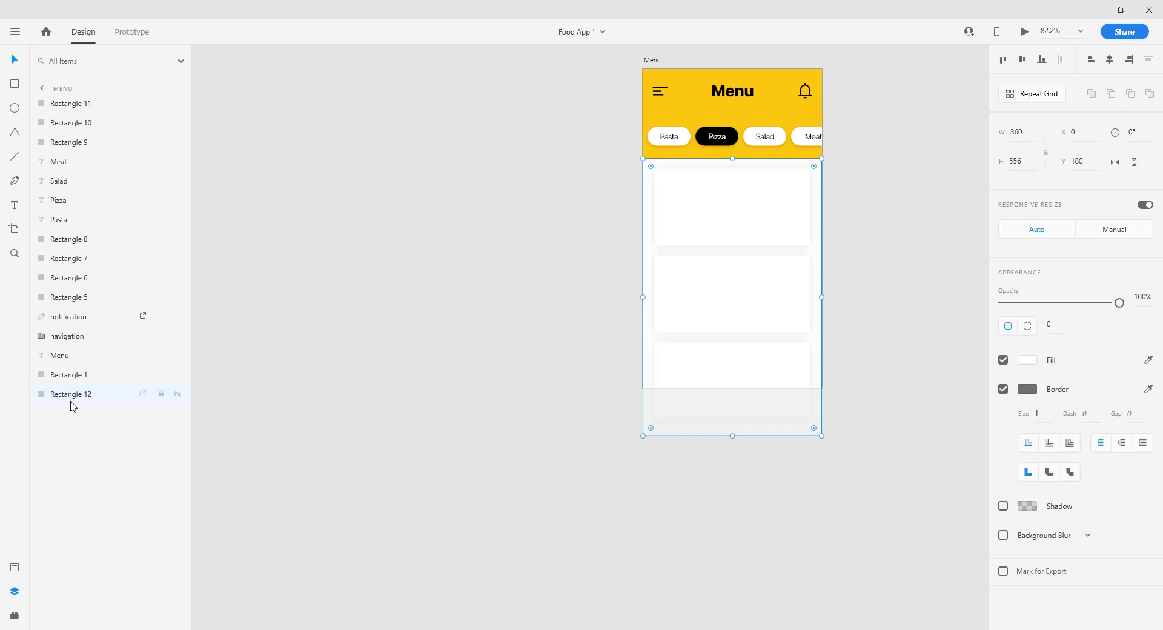
# Rename the new rectangle's layer as background and remove its border
pyautogui.doubleClick(75, 398)
pyautogui.write('back')
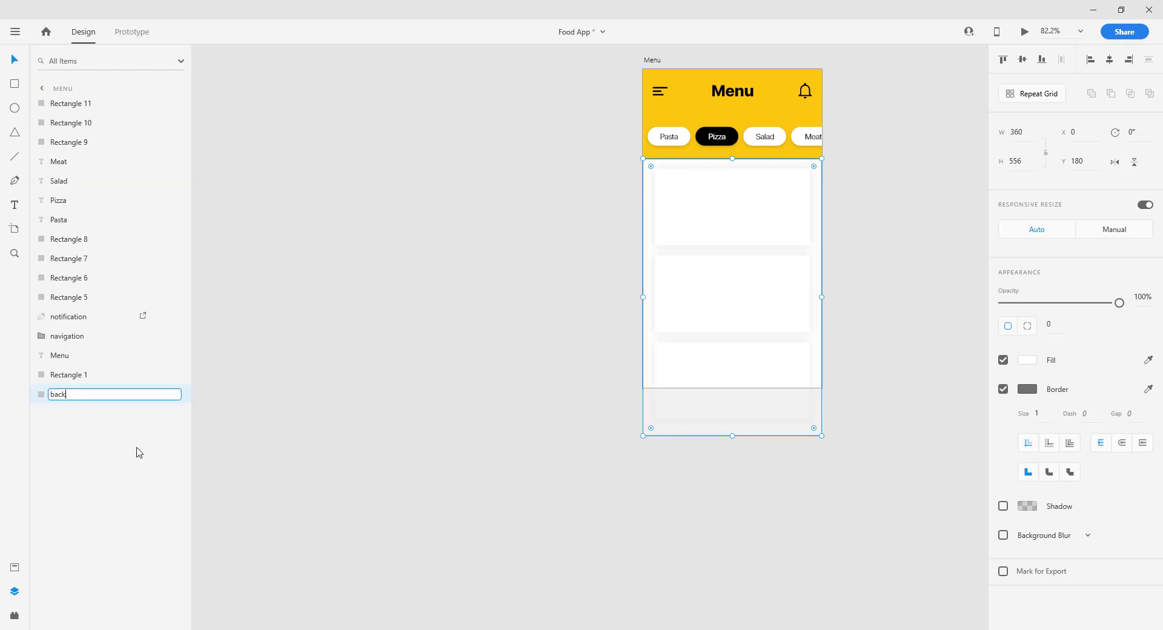
pyautogui.write('ground')
pyautogui.press('Return')
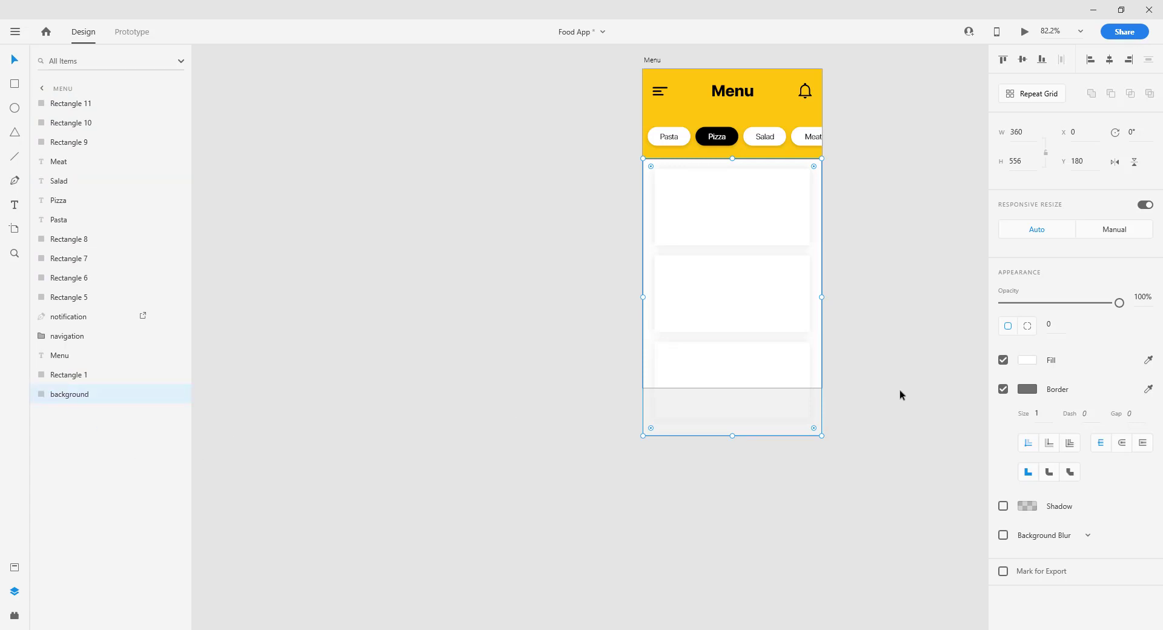
pyautogui.click(1003, 388)
# Move all the Menu screen elements together off the artboard onto the empty pasteboard beside it
pyautogui.click(569, 94)
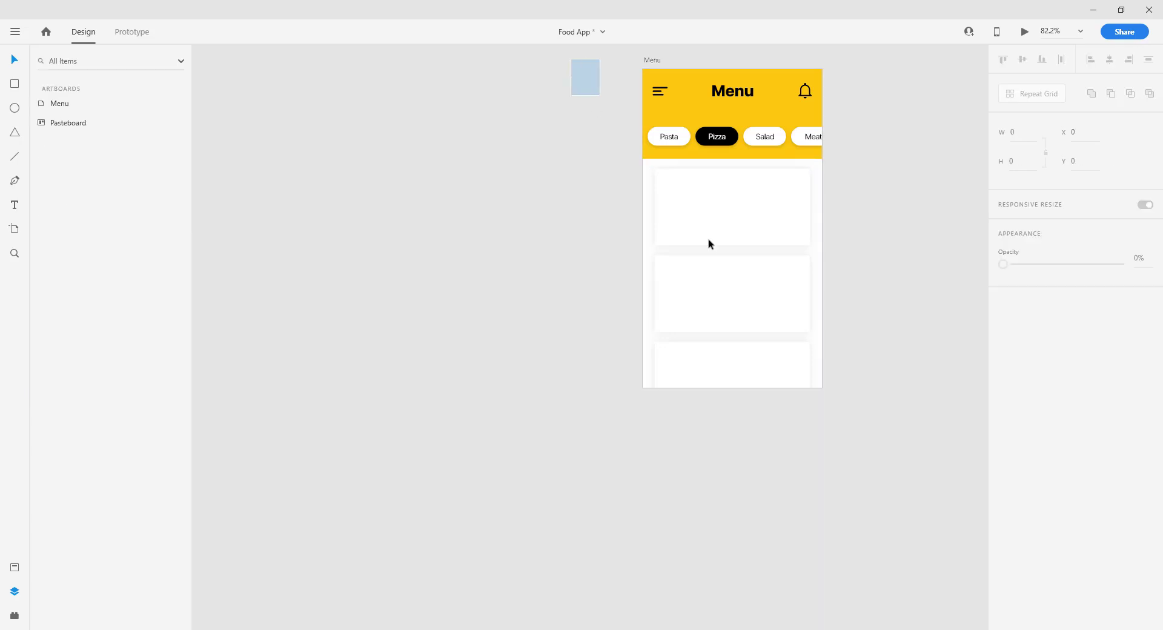
pyautogui.hotkey('ctrl', 'a')
pyautogui.hscroll(5, 583, 329)
pyautogui.moveTo(505, 307); pyautogui.dragTo(758, 309)
pyautogui.click(937, 278)
# Shorten the background rectangle to a height of 542 so that it ends just below the last card
pyautogui.scroll(1, 878, 193)
pyautogui.keyDown('ctrl'); pyautogui.scroll(3, 879, 195); pyautogui.keyUp('ctrl')
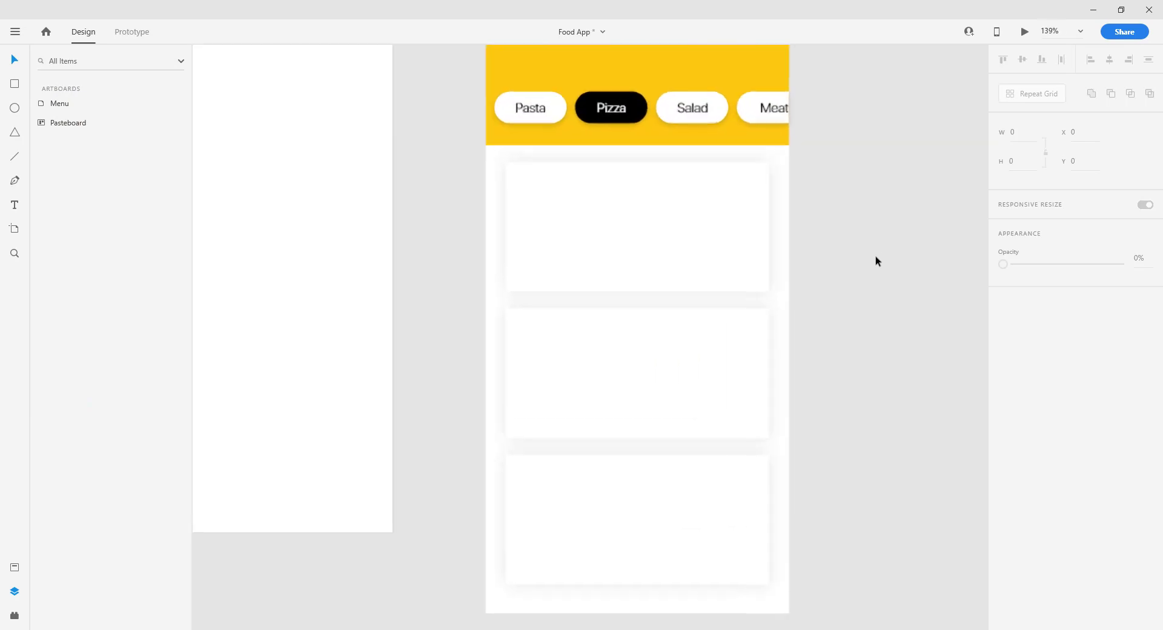
pyautogui.scroll(-2, 743, 420)
pyautogui.click(682, 527)
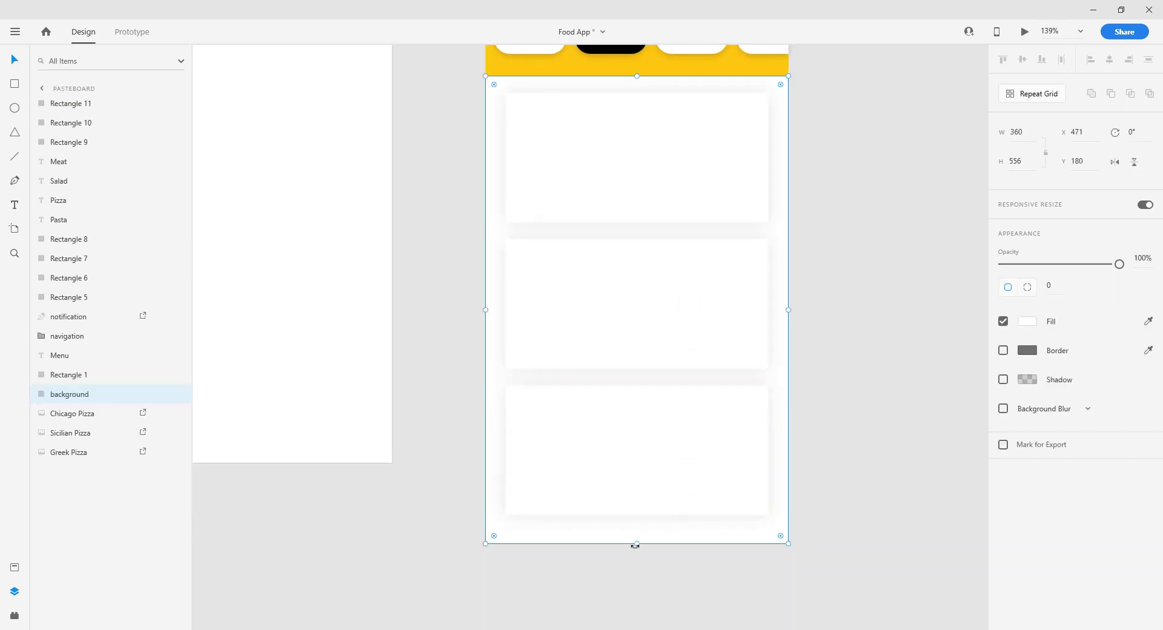
pyautogui.moveTo(636, 544); pyautogui.dragTo(636, 534)
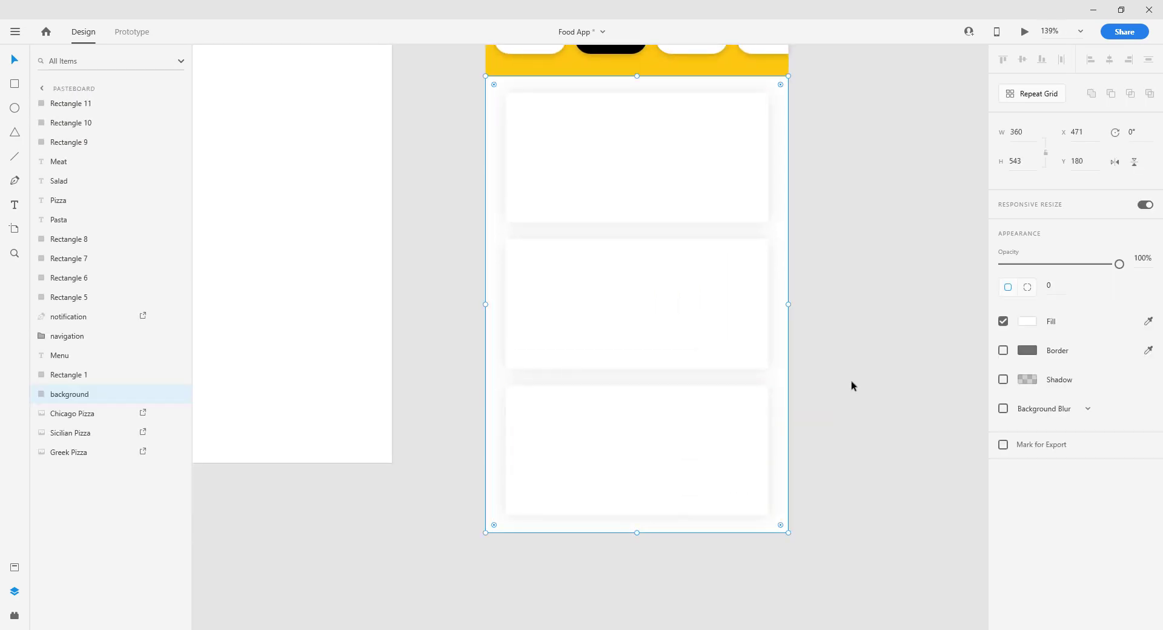
pyautogui.click(852, 379)
pyautogui.moveTo(867, 320); pyautogui.dragTo(860, 392)
pyautogui.click(735, 249)
pyautogui.click(657, 475)
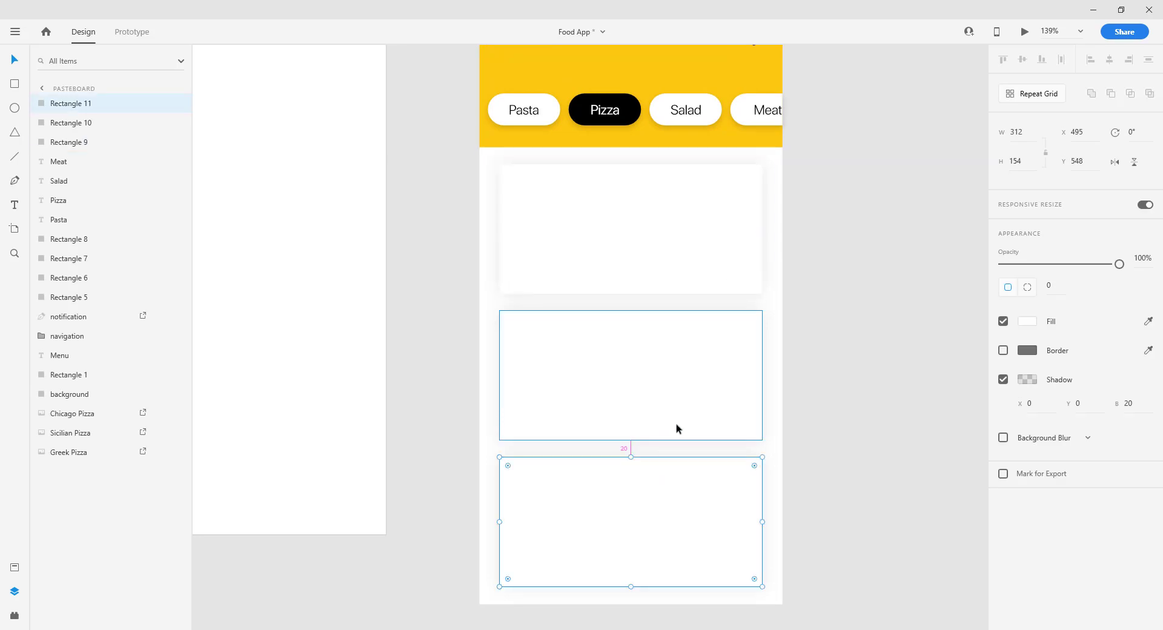
pyautogui.click(675, 599)
pyautogui.click(1026, 167)
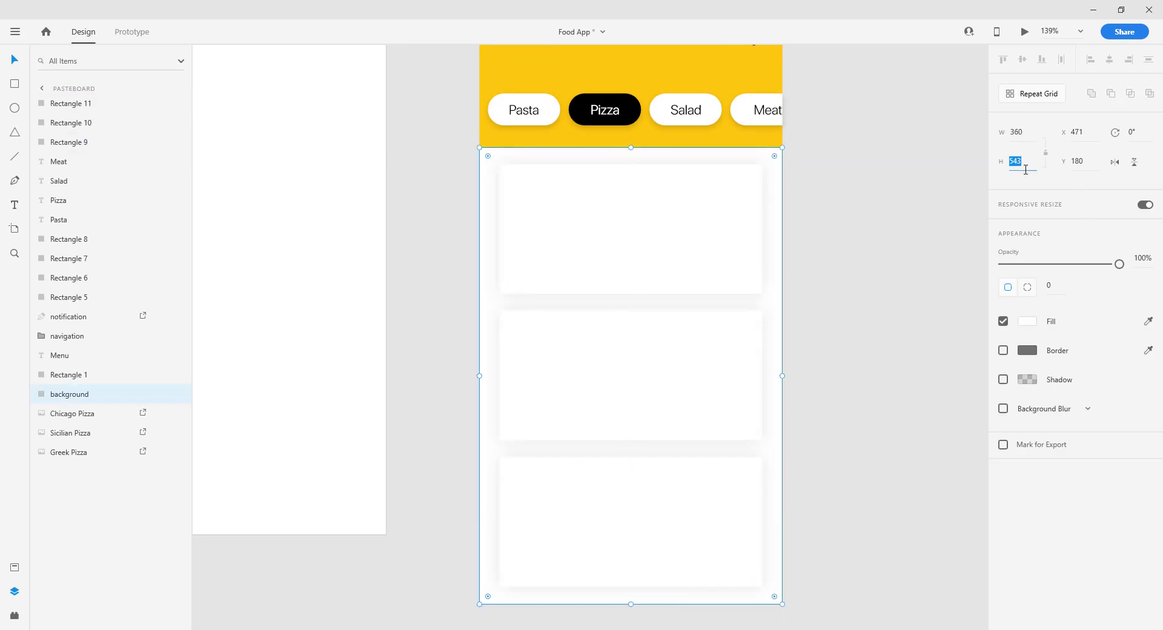
pyautogui.write('542')
pyautogui.press('Return')
pyautogui.click(873, 181)
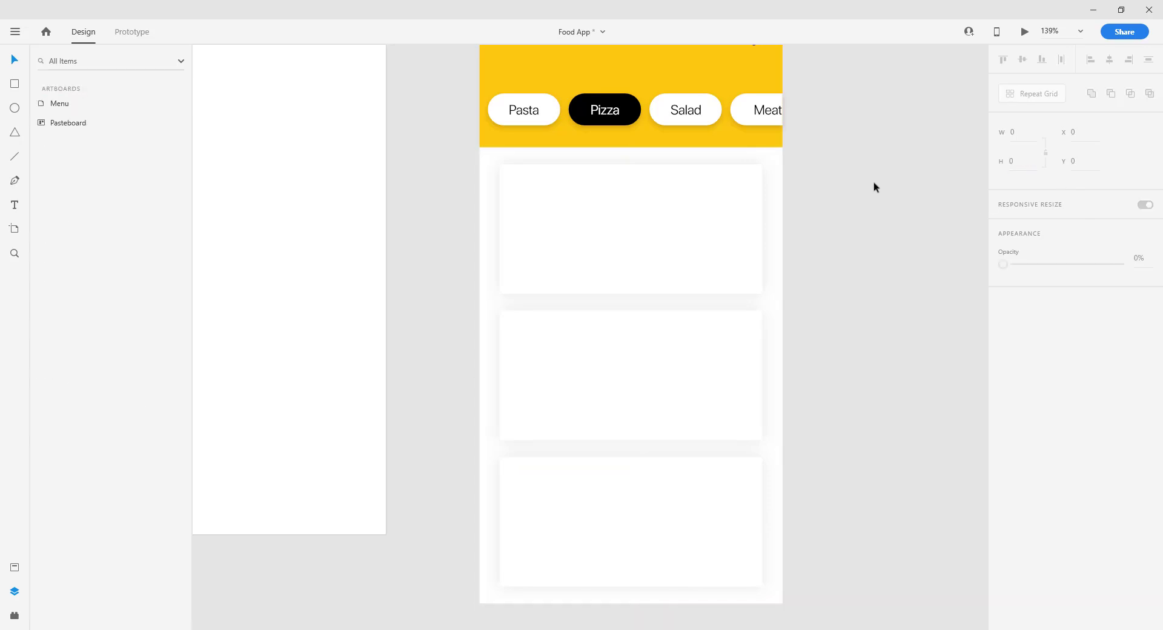
# Draw a 150 by 150 square in the first card and align it with the card's left edge at X 495
pyautogui.scroll(-3, 878, 114)
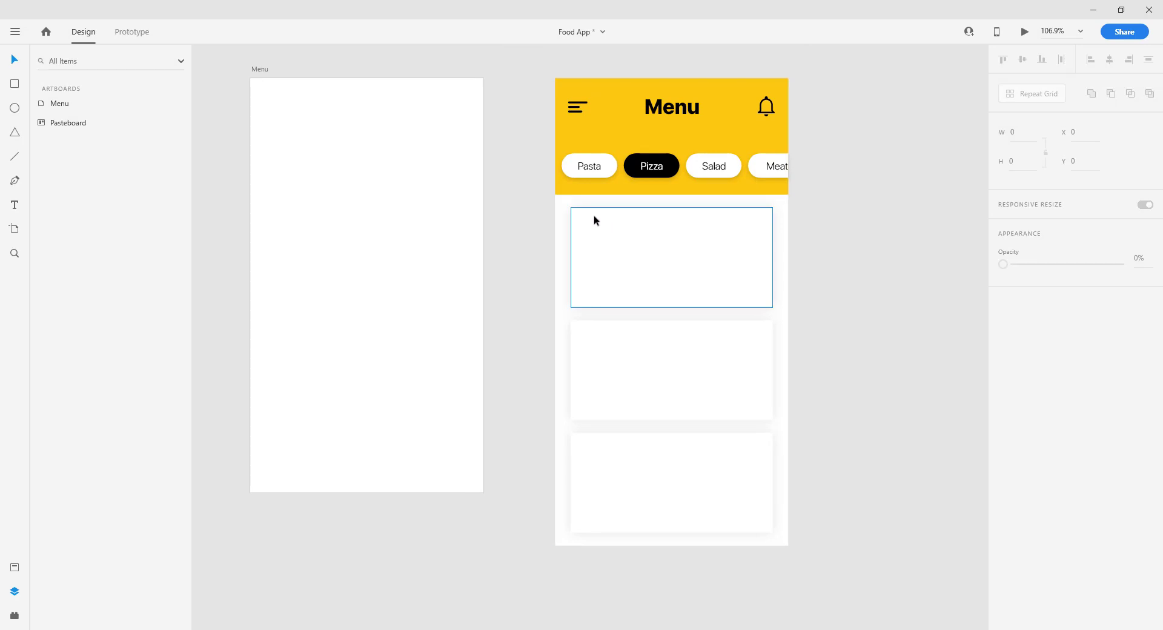
pyautogui.press('r')
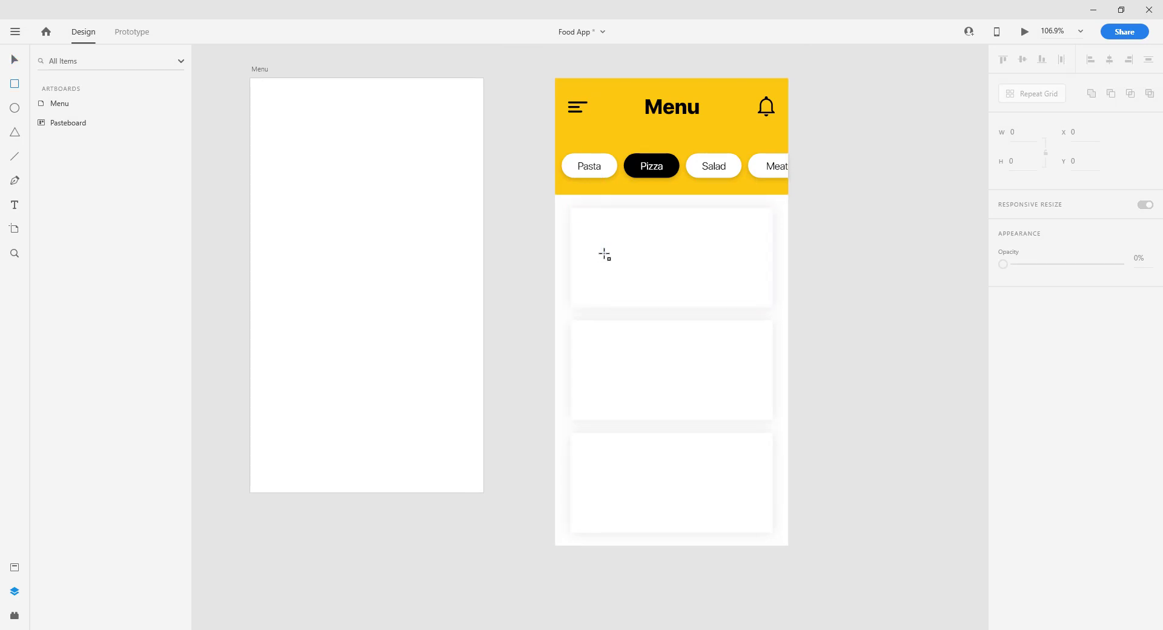
pyautogui.moveTo(611, 257); pyautogui.dragTo(563, 125)
pyautogui.scroll(5, 641, 264)
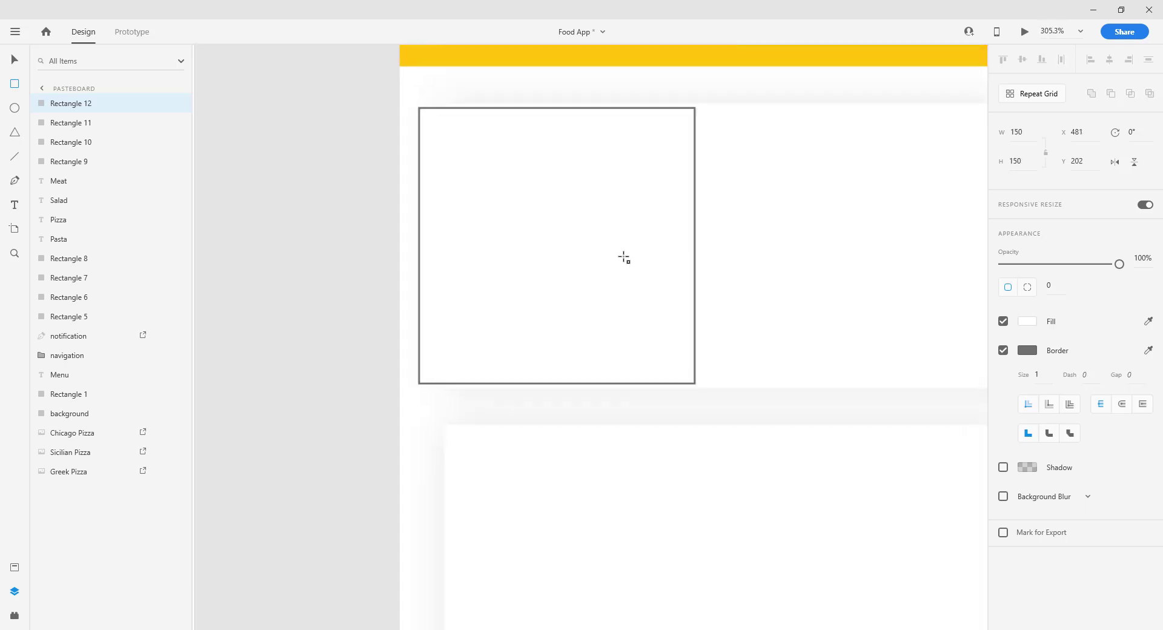
pyautogui.moveTo(574, 250); pyautogui.dragTo(599, 257)
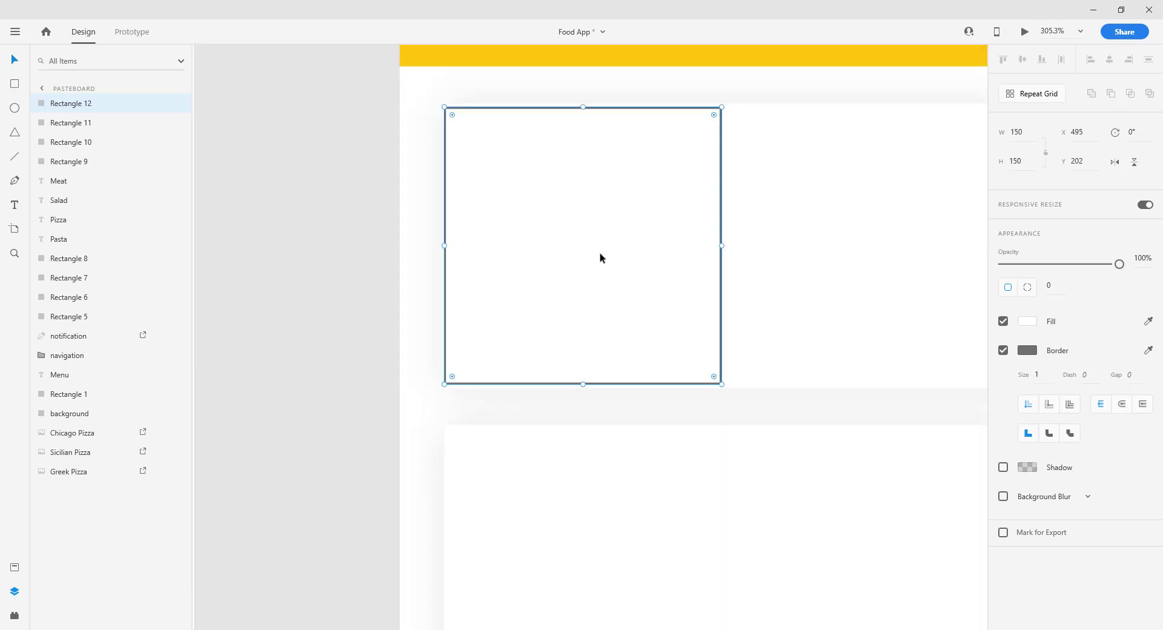
# Enlarge the square to 152 by 152 so it meets the card's upper edge at Y 200, and remove its border
pyautogui.scroll(4, 750, 108)
pyautogui.moveTo(691, 109); pyautogui.dragTo(699, 102)
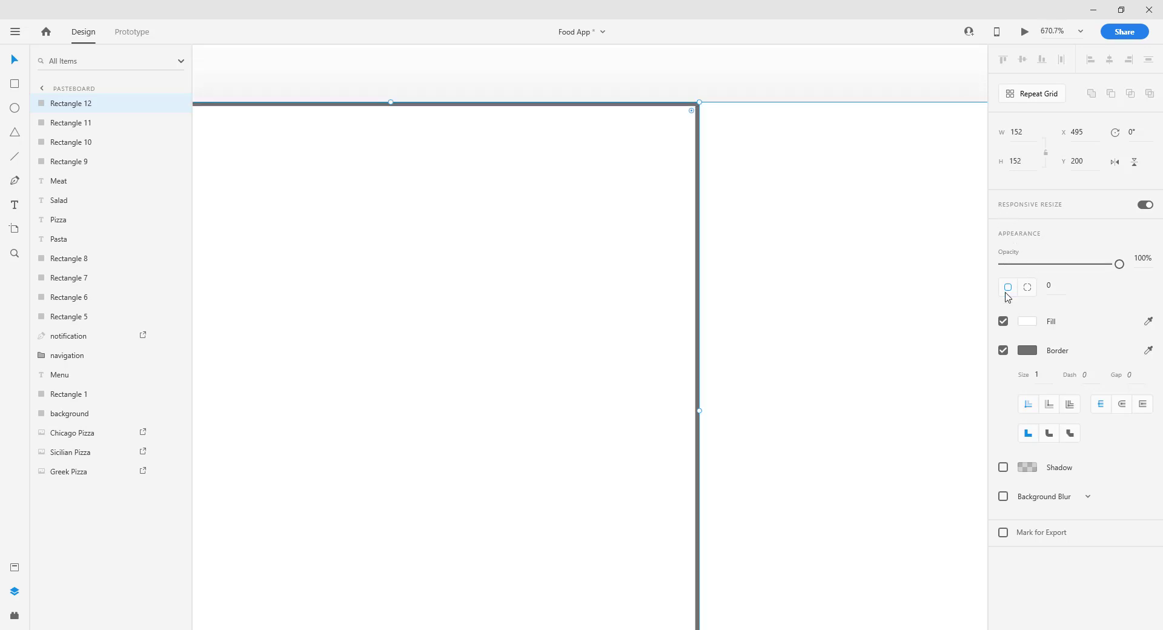
pyautogui.click(1003, 350)
pyautogui.scroll(-6, 622, 142)
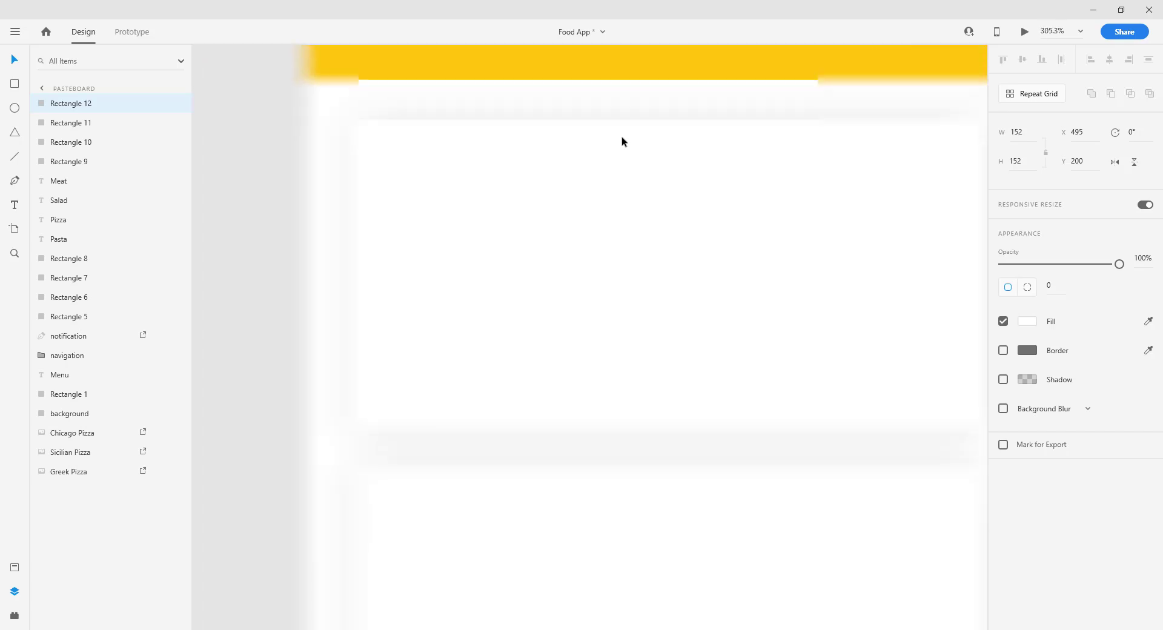
# Move the square onto the pasteboard beside the design and duplicate it twice upward to form a column of three
pyautogui.scroll(-5, 599, 193)
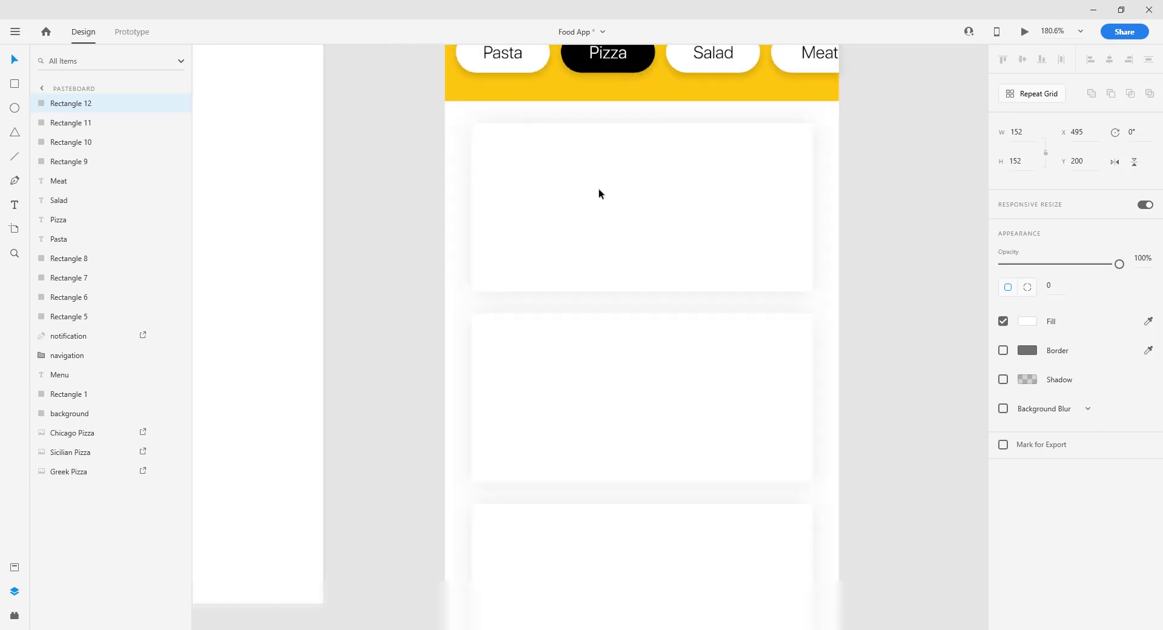
pyautogui.moveTo(567, 263); pyautogui.dragTo(926, 270)
pyautogui.scroll(-2, 922, 148)
pyautogui.moveTo(901, 126); pyautogui.dragTo(756, 222)
pyautogui.keyDown('alt'); pyautogui.moveTo(772, 356); pyautogui.dragTo(765, 172); pyautogui.keyUp('alt')
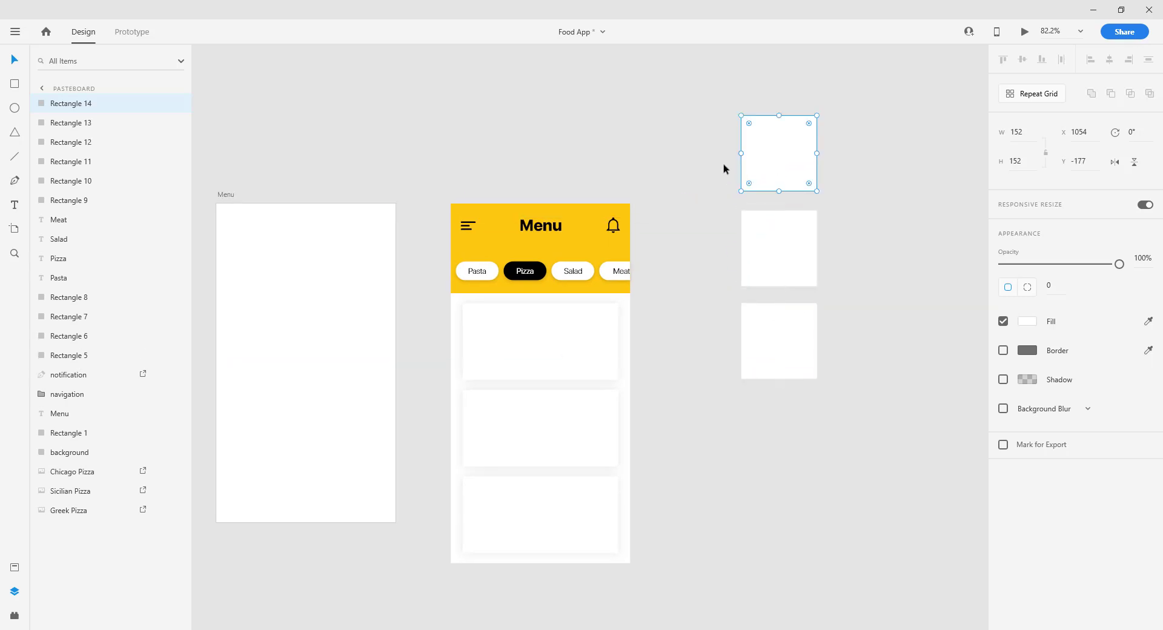
# Move the three squares up to the pizza photos, with the top square over the Chicago Pizza image at X 957, Y -753
pyautogui.scroll(-4, 723, 164)
pyautogui.moveTo(705, 140); pyautogui.dragTo(707, 317)
pyautogui.moveTo(715, 236); pyautogui.dragTo(808, 491)
pyautogui.moveTo(757, 327); pyautogui.dragTo(729, 152)
pyautogui.click(795, 178)
pyautogui.scroll(-2, 798, 178)
pyautogui.moveTo(800, 99); pyautogui.dragTo(420, 201)
pyautogui.moveTo(442, 237); pyautogui.dragTo(582, 281)
pyautogui.click(698, 388)
pyautogui.scroll(2, 691, 426)
pyautogui.moveTo(692, 426); pyautogui.dragTo(852, 414)
pyautogui.moveTo(901, 242); pyautogui.dragTo(695, 363)
pyautogui.scroll(3, 703, 355)
pyautogui.moveTo(671, 440); pyautogui.dragTo(678, 233)
# Lower the opacity of all three squares so that the images beneath them show through
pyautogui.click(614, 285)
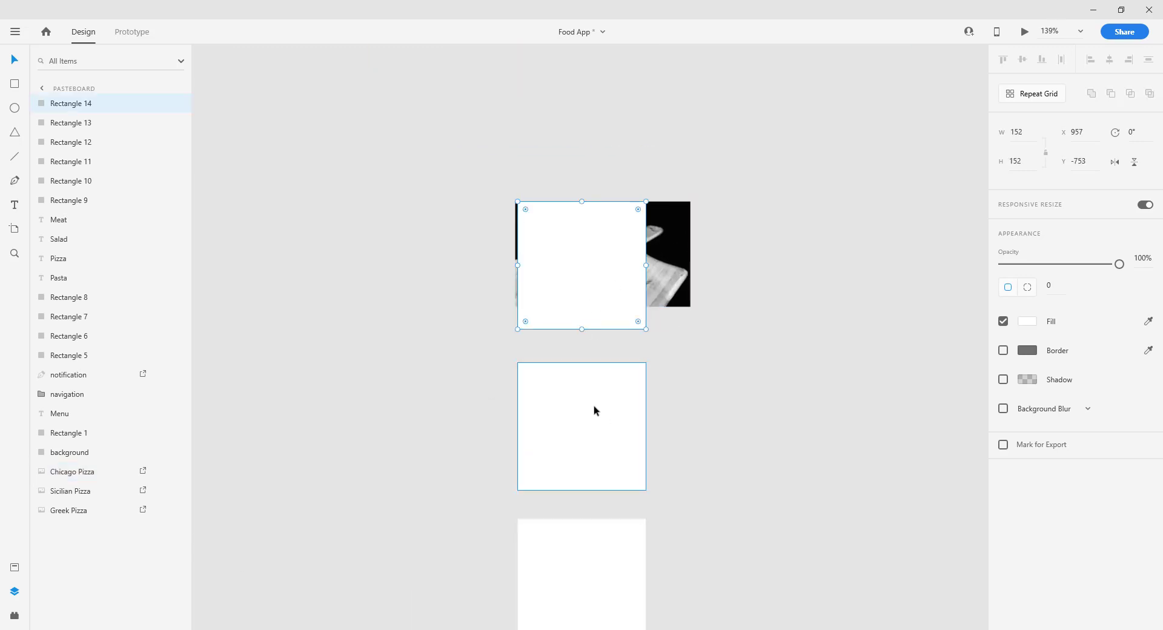
pyautogui.keyDown('shift'); pyautogui.click(594, 412); pyautogui.keyUp('shift')
pyautogui.keyDown('shift'); pyautogui.click(596, 541); pyautogui.keyUp('shift')
pyautogui.moveTo(1057, 264); pyautogui.dragTo(1037, 264)
pyautogui.click(697, 261)
# Enlarge the Chicago Pizza image to 257 by 154 and shift it to X 949 beneath the top square
pyautogui.click(680, 240)
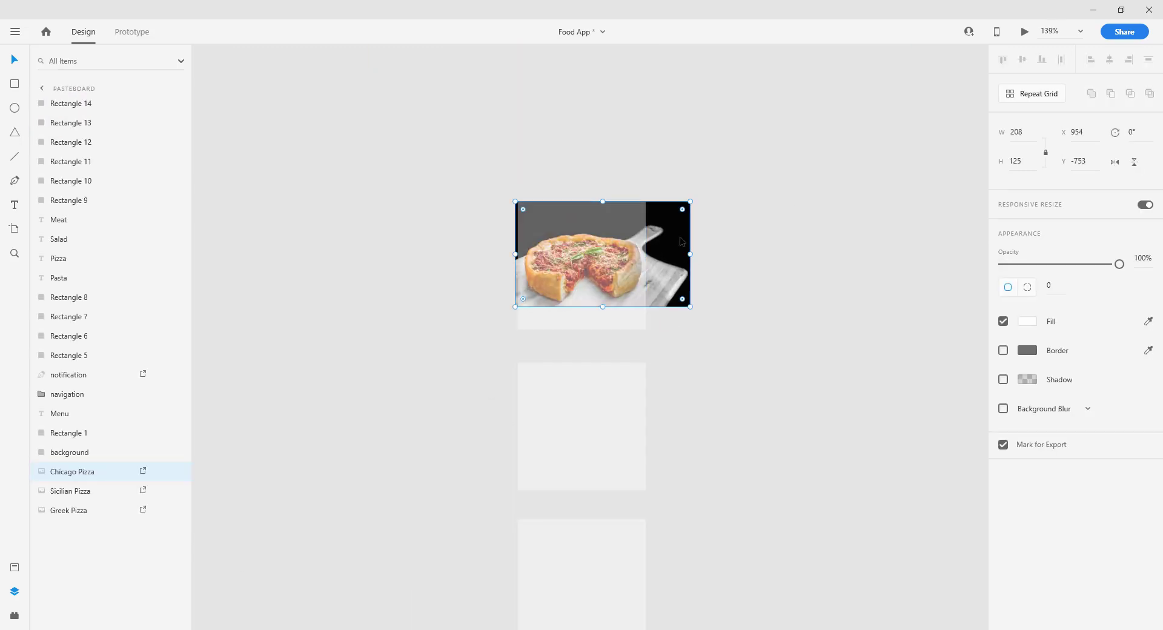
pyautogui.scroll(5, 681, 241)
pyautogui.moveTo(876, 435); pyautogui.dragTo(954, 507)
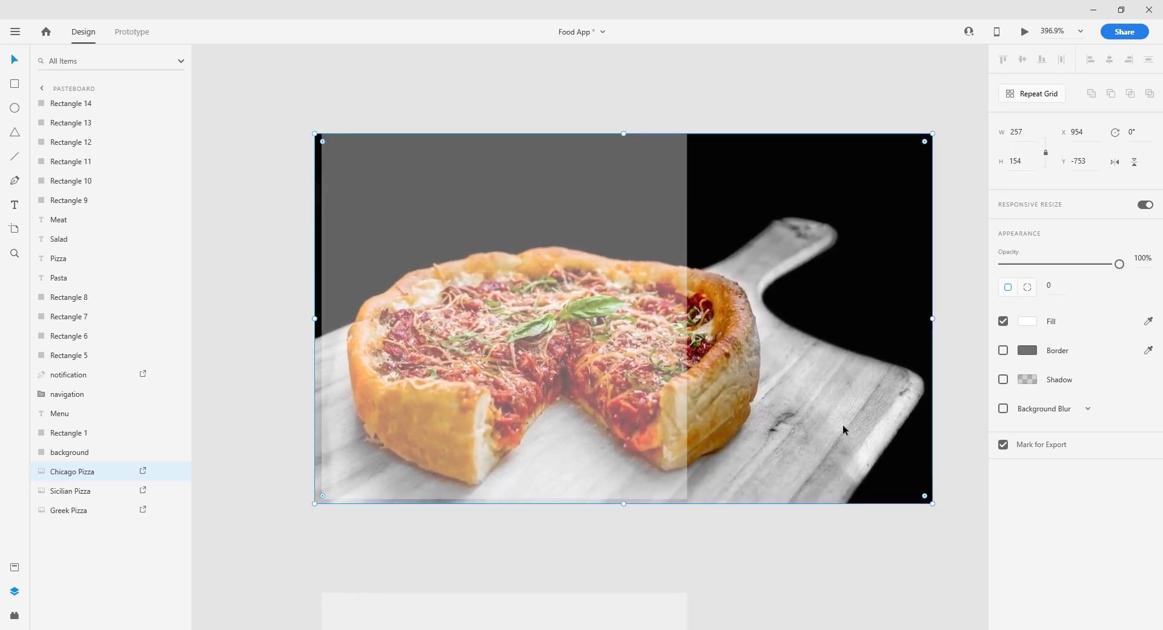
pyautogui.moveTo(842, 424); pyautogui.dragTo(833, 424)
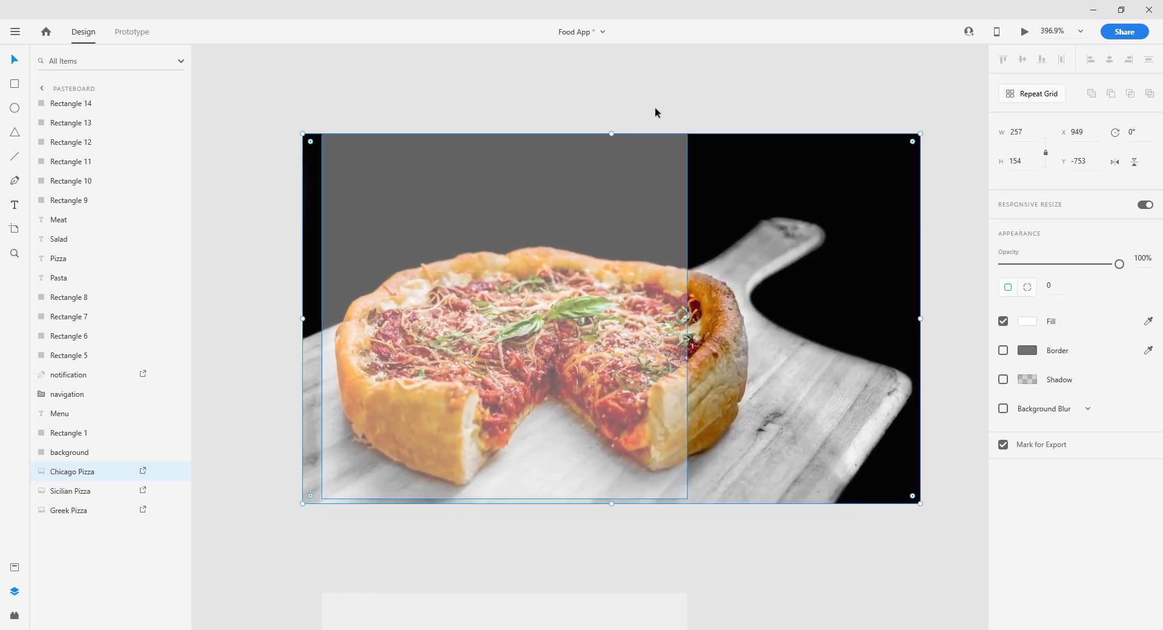
# Restore the top square's opacity to 100% and use the square to mask the Chicago Pizza image
pyautogui.click(617, 189)
pyautogui.moveTo(1046, 267); pyautogui.dragTo(1119, 264)
pyautogui.moveTo(753, 95); pyautogui.dragTo(449, 269)
pyautogui.rightClick(449, 269)
pyautogui.click(495, 301)
# Position the Greek Pizza image beneath the middle square at X 957, Y -562 and scale it down to just cover the square
pyautogui.scroll(-6, 517, 262)
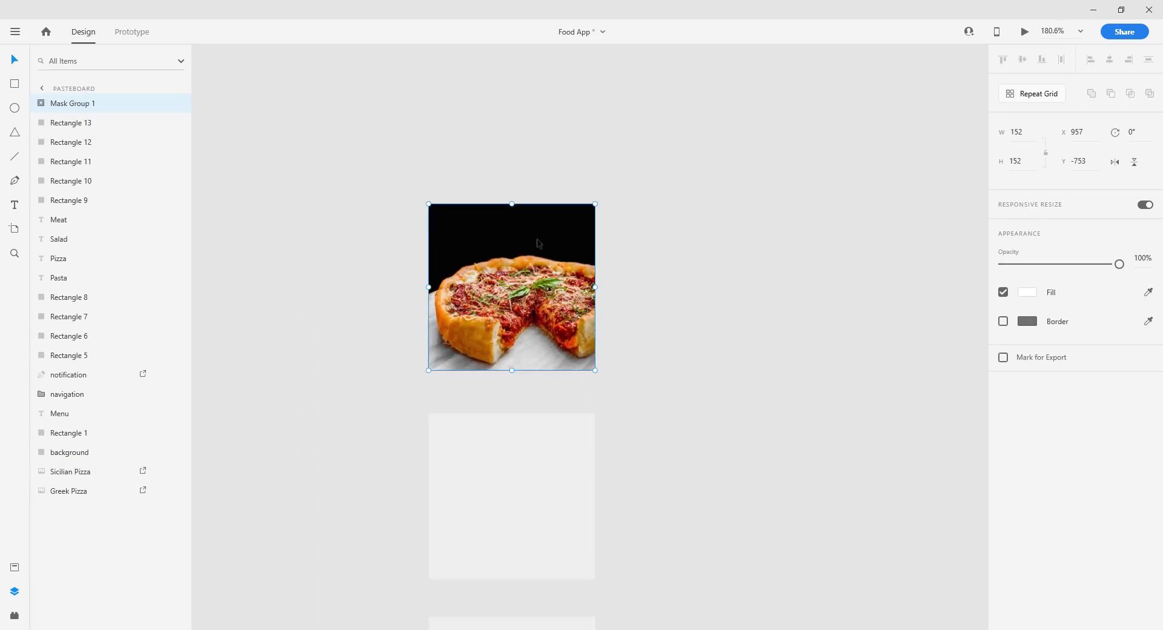
pyautogui.moveTo(563, 91); pyautogui.dragTo(495, 605)
pyautogui.moveTo(687, 562); pyautogui.dragTo(626, 387)
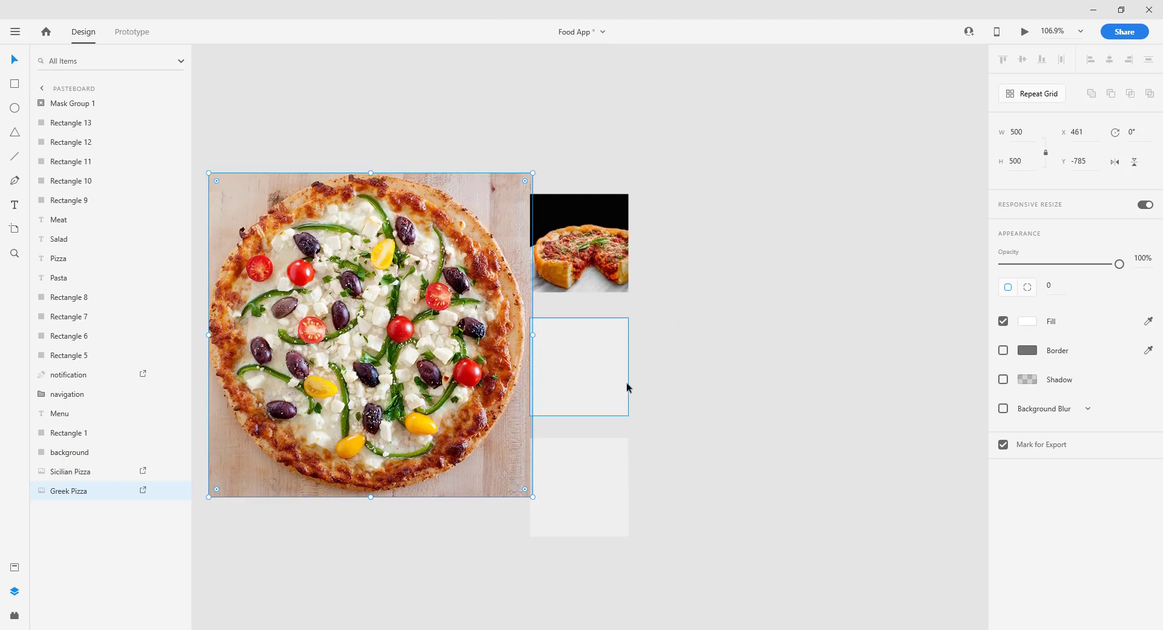
pyautogui.moveTo(456, 342); pyautogui.dragTo(647, 393)
pyautogui.moveTo(723, 219); pyautogui.dragTo(667, 314)
pyautogui.hotkey('ctrl', '=')
pyautogui.moveTo(672, 550); pyautogui.dragTo(613, 478)
pyautogui.moveTo(413, 418); pyautogui.dragTo(495, 420)
pyautogui.moveTo(647, 252); pyautogui.dragTo(646, 263)
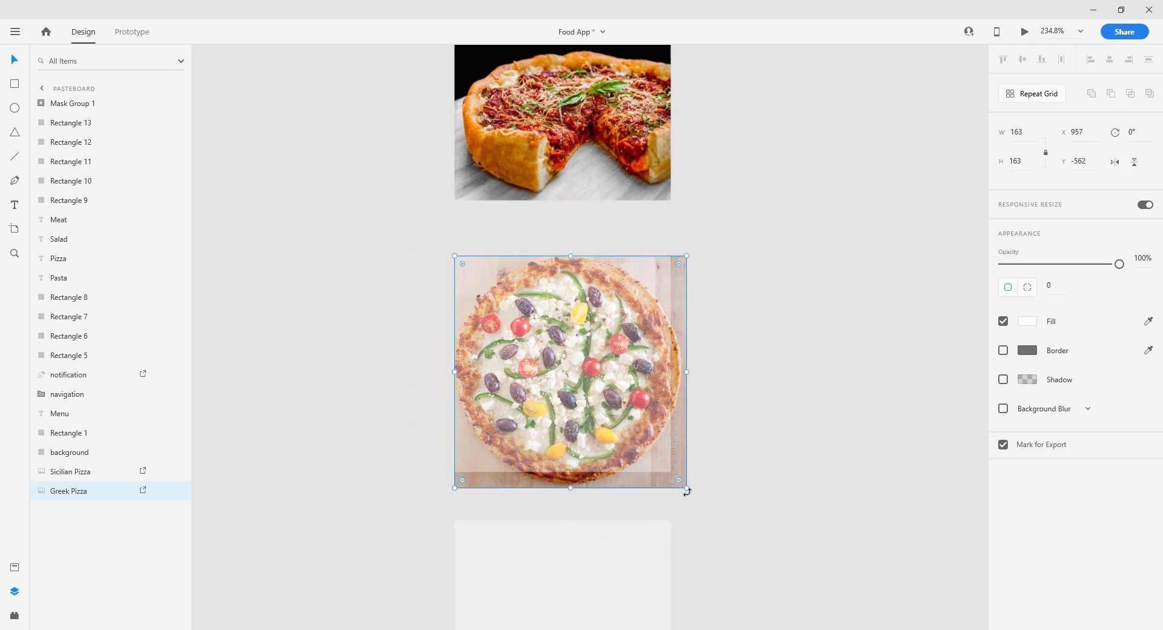
pyautogui.moveTo(686, 488); pyautogui.dragTo(680, 474)
pyautogui.click(725, 386)
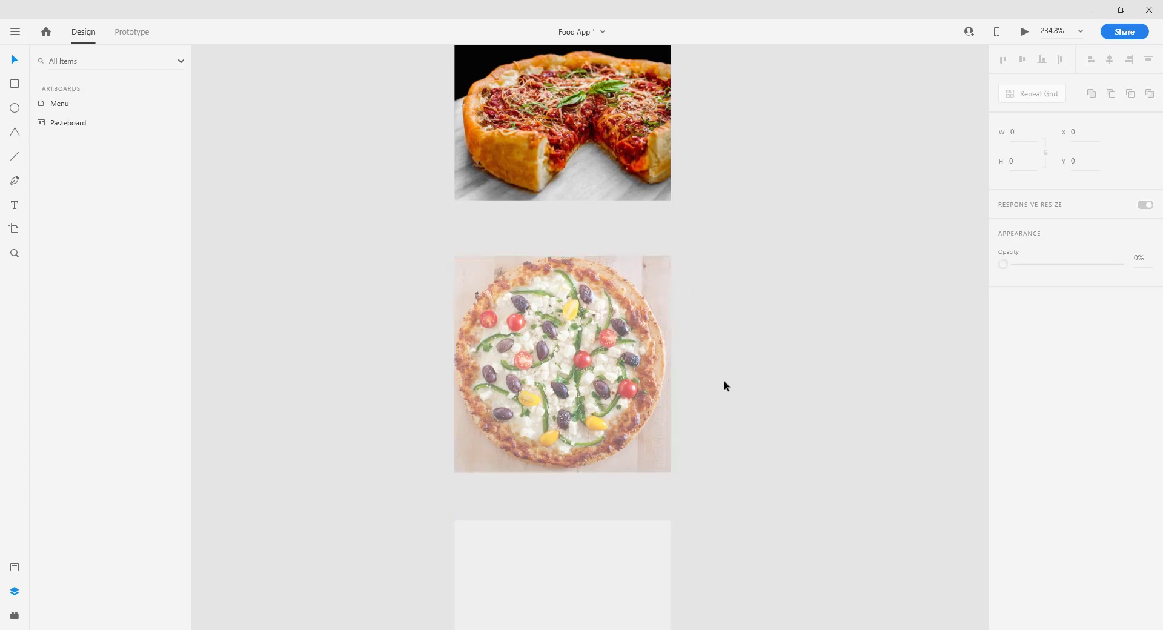
# Restore the middle square's opacity to 100% and use the square to mask the Greek Pizza image
pyautogui.scroll(5, 697, 397)
pyautogui.click(499, 334)
pyautogui.scroll(-3, 499, 333)
pyautogui.moveTo(1048, 264); pyautogui.dragTo(1124, 265)
pyautogui.click(798, 265)
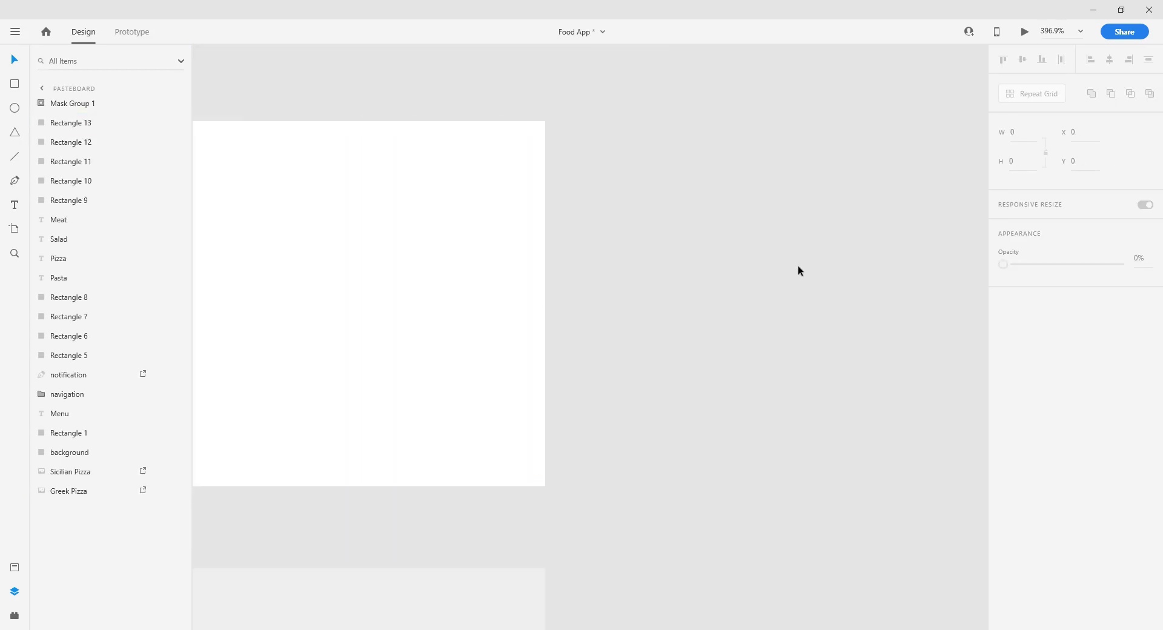
pyautogui.scroll(-2, 798, 266)
pyautogui.moveTo(753, 253); pyautogui.dragTo(781, 261)
pyautogui.moveTo(683, 256); pyautogui.dragTo(636, 339)
pyautogui.rightClick(625, 389)
pyautogui.click(682, 303)
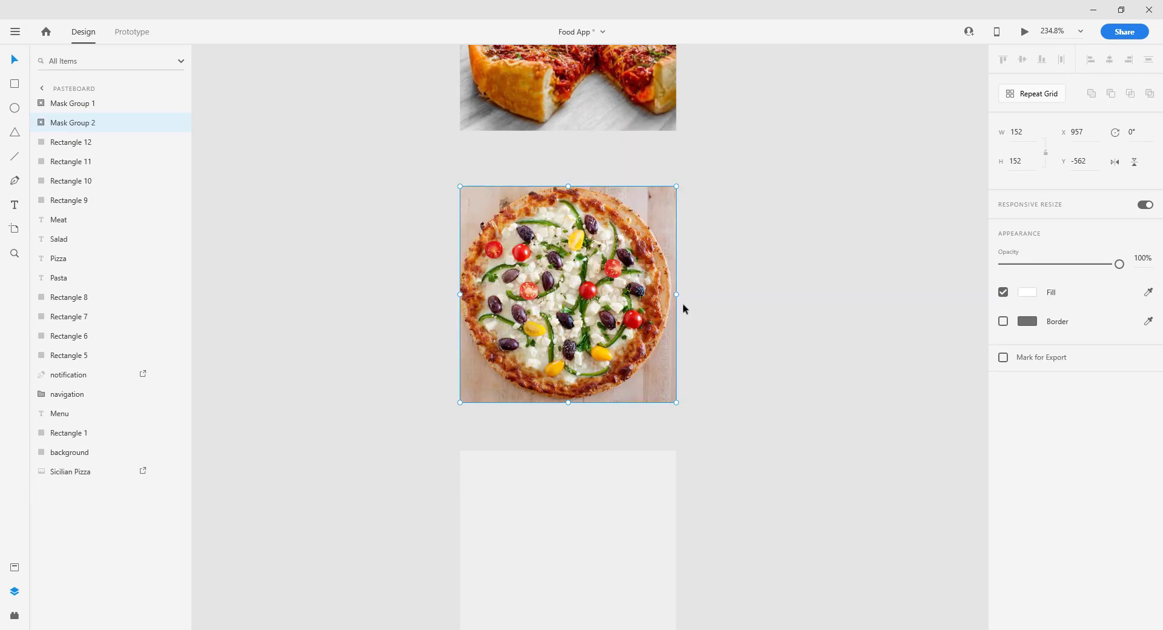
# Move the Sicilian Pizza image beneath the last square in the column, aligning their upper edges at Y -376
pyautogui.scroll(-3, 721, 242)
pyautogui.moveTo(759, 161); pyautogui.dragTo(694, 411)
pyautogui.scroll(-2, 694, 411)
pyautogui.moveTo(716, 65); pyautogui.dragTo(772, 438)
pyautogui.moveTo(782, 417); pyautogui.dragTo(647, 459)
pyautogui.scroll(3, 573, 402)
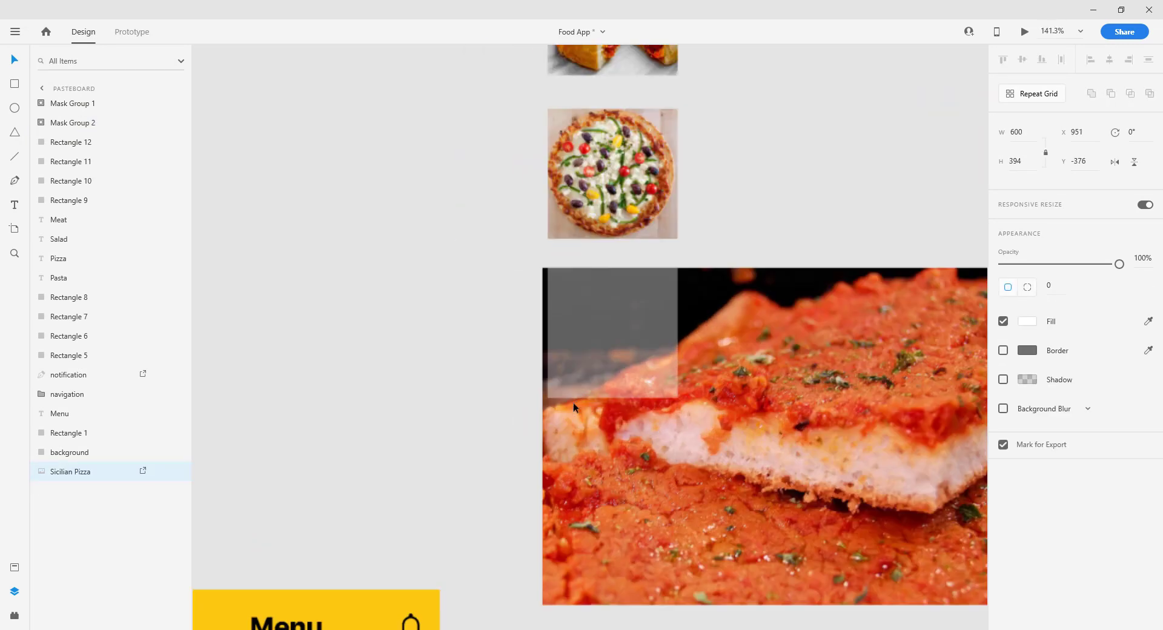
pyautogui.moveTo(573, 403); pyautogui.dragTo(579, 403)
# Scale the Sicilian Pizza image down to a height of 152 and shift it to X 931 to frame the slice
pyautogui.moveTo(848, 533); pyautogui.dragTo(582, 240)
pyautogui.moveTo(932, 370); pyautogui.dragTo(528, 105)
pyautogui.scroll(5, 731, 384)
pyautogui.hscroll(-4, 731, 384)
pyautogui.scroll(2, 732, 384)
pyautogui.moveTo(731, 384); pyautogui.dragTo(691, 379)
pyautogui.click(695, 445)
pyautogui.scroll(-2, 695, 447)
pyautogui.moveTo(805, 504); pyautogui.dragTo(533, 313)
pyautogui.click(782, 357)
# Restore the last square's opacity to 100% and use the square to mask the Sicilian Pizza image
pyautogui.click(649, 326)
pyautogui.moveTo(1049, 264); pyautogui.dragTo(1126, 265)
pyautogui.click(841, 353)
pyautogui.moveTo(841, 357); pyautogui.dragTo(602, 332)
pyautogui.rightClick(602, 332)
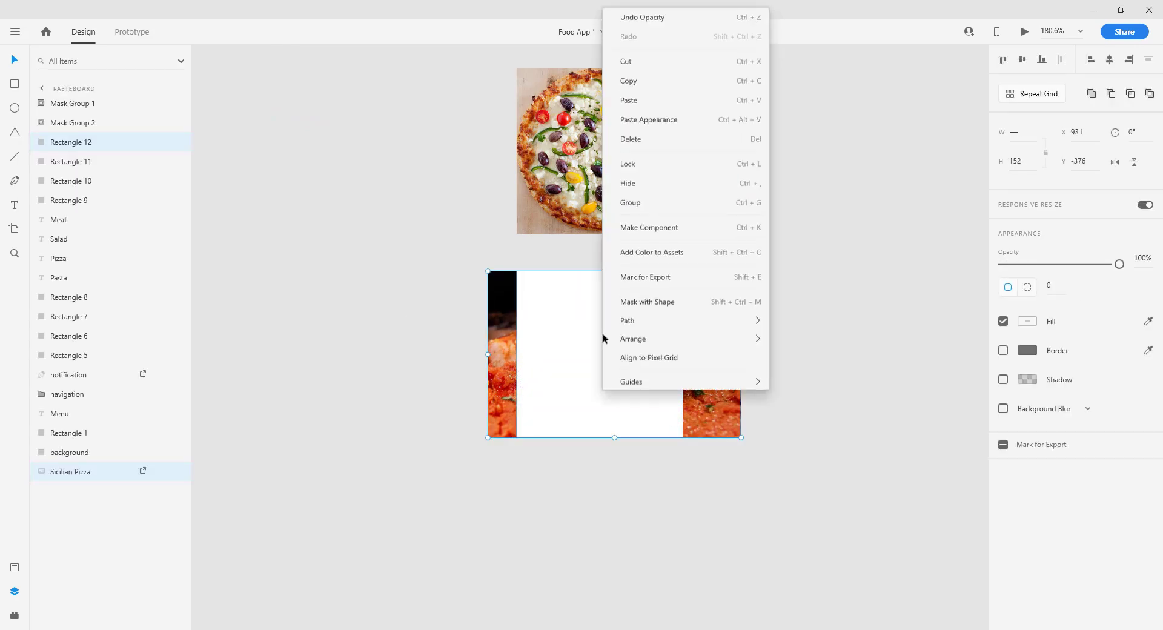
pyautogui.click(696, 303)
# Move the three masked pizza images together down to the pasteboard area beside the Menu cards
pyautogui.scroll(-4, 708, 339)
pyautogui.moveTo(776, 414); pyautogui.dragTo(563, 97)
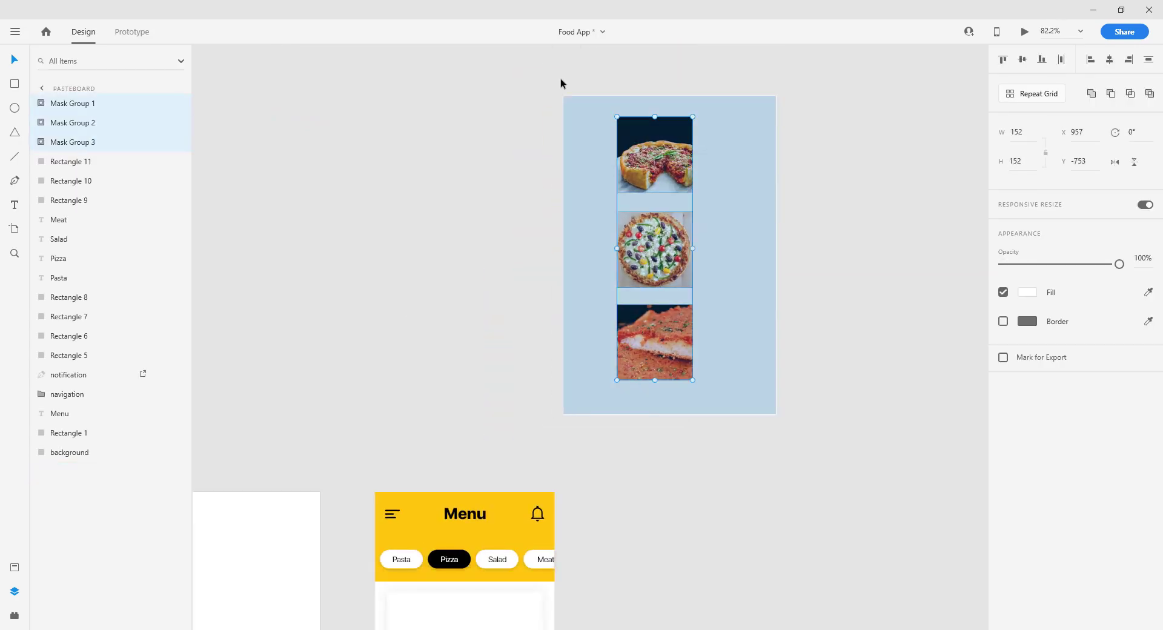
pyautogui.scroll(-5, 713, 262)
pyautogui.moveTo(619, 176); pyautogui.dragTo(637, 517)
pyautogui.scroll(-5, 769, 236)
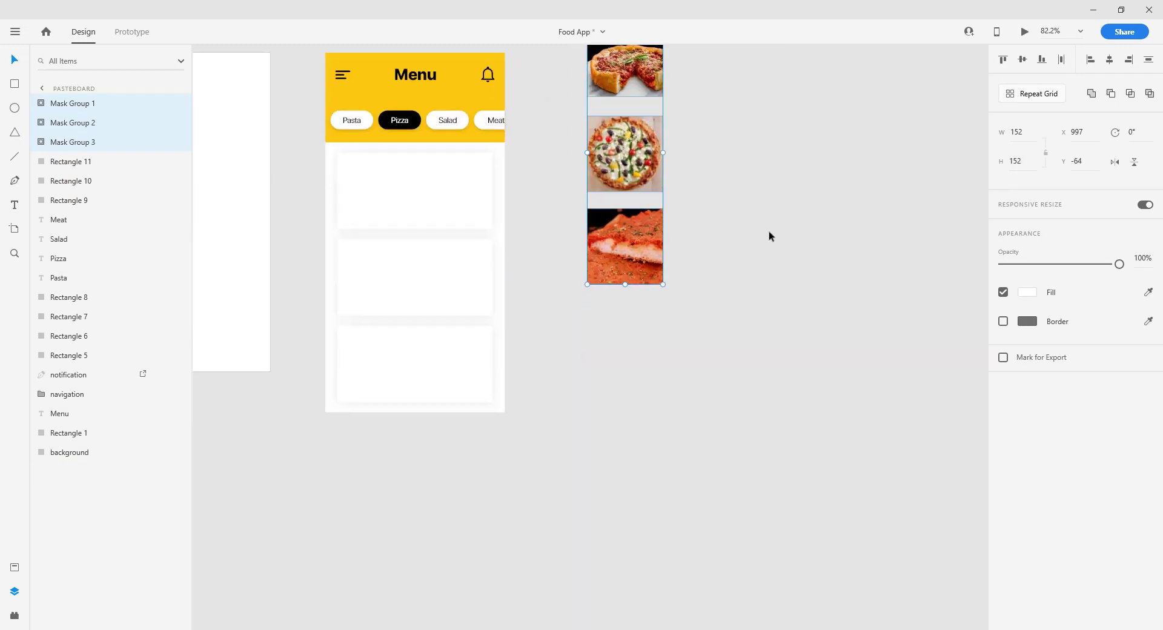
pyautogui.moveTo(635, 230); pyautogui.dragTo(589, 386)
pyautogui.click(664, 322)
# Place the masked Chicago Pizza image inside the first card, flush with its left and upper edges at X 495, Y 200
pyautogui.scroll(4, 539, 208)
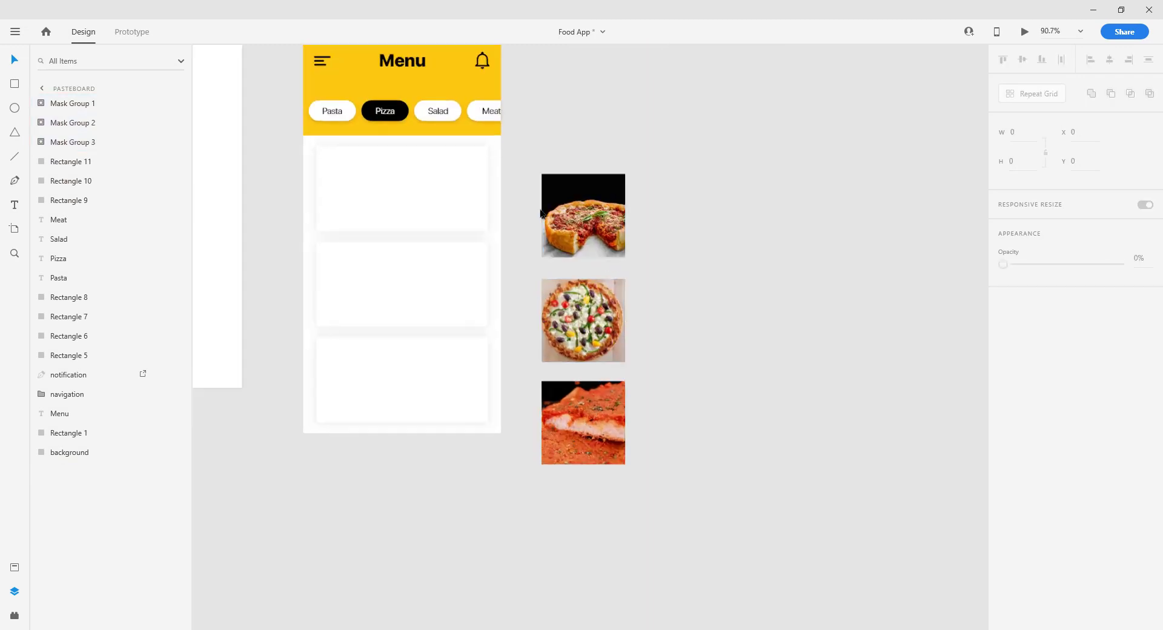
pyautogui.moveTo(495, 250); pyautogui.dragTo(675, 250)
pyautogui.moveTo(766, 260); pyautogui.dragTo(308, 196)
pyautogui.scroll(5, 350, 205)
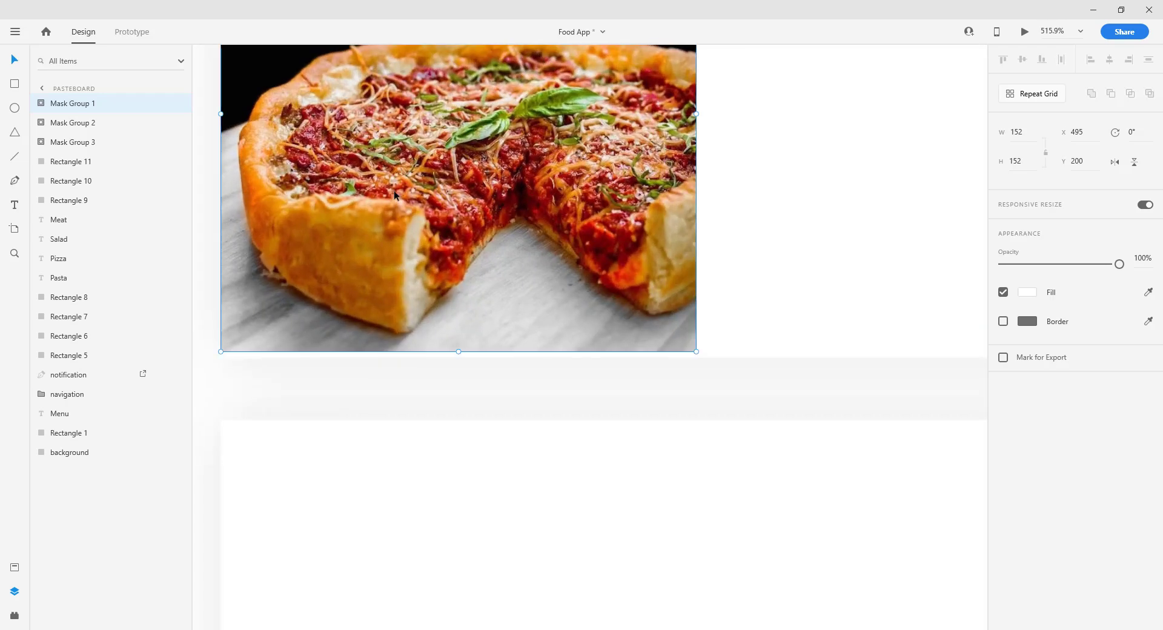
# Enlarge the masked Chicago Pizza image to 154 × 154 at X 495, Y 200 to fill the first card's height
pyautogui.moveTo(394, 190); pyautogui.dragTo(395, 197)
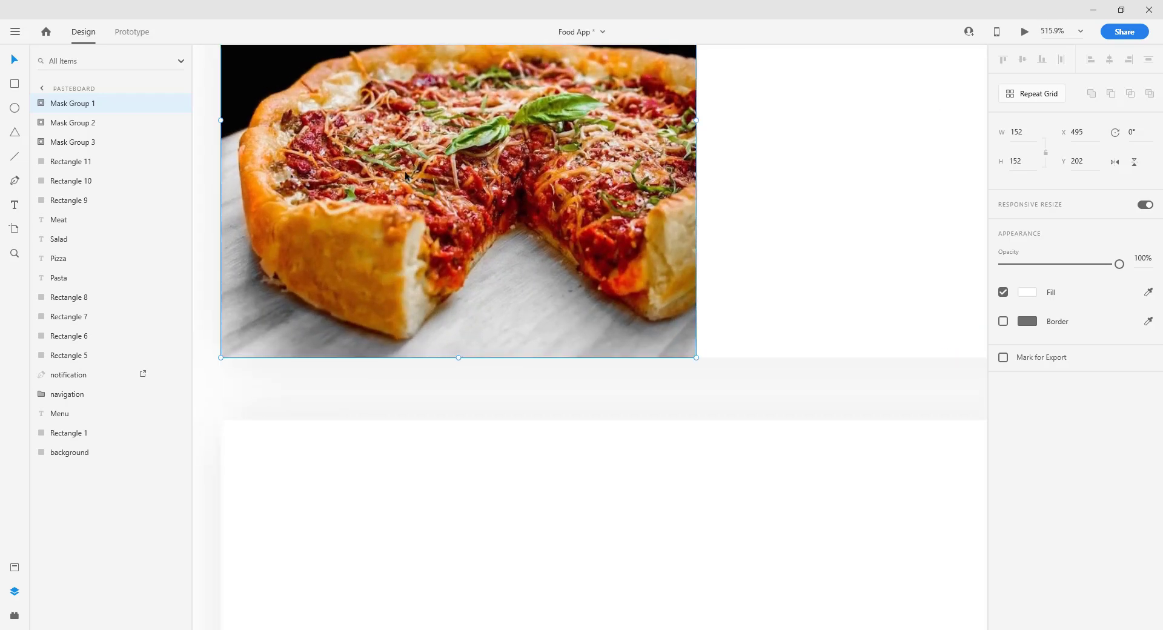
pyautogui.moveTo(415, 142); pyautogui.dragTo(431, 379)
pyautogui.scroll(5, 584, 151)
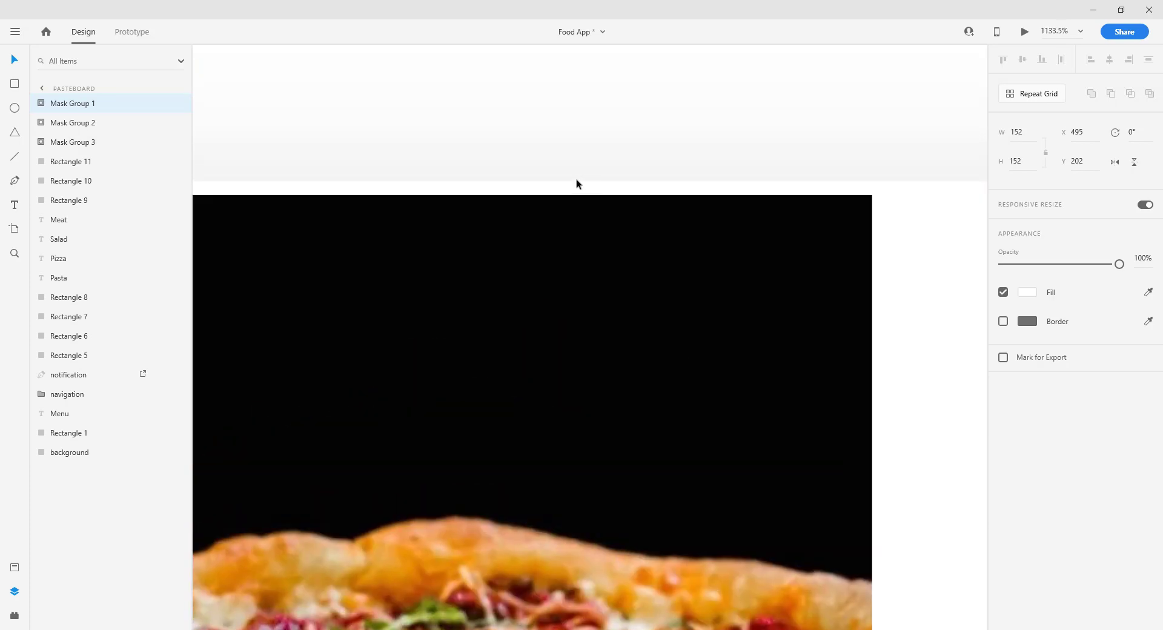
pyautogui.scroll(-2, 576, 182)
pyautogui.scroll(-6, 577, 183)
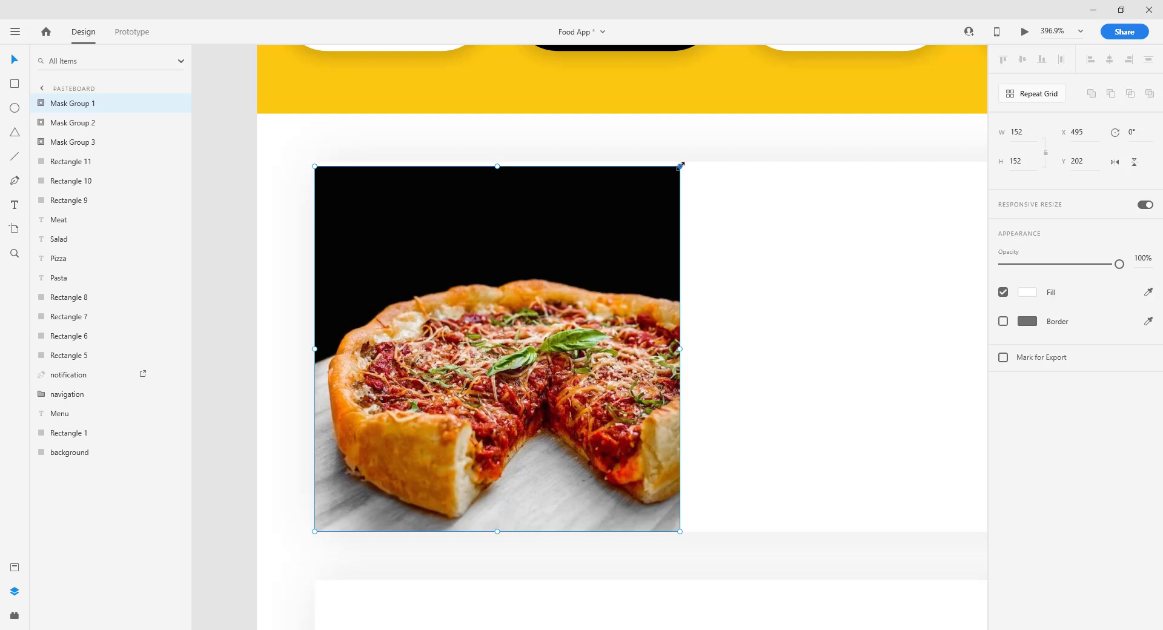
pyautogui.moveTo(680, 165); pyautogui.dragTo(685, 161)
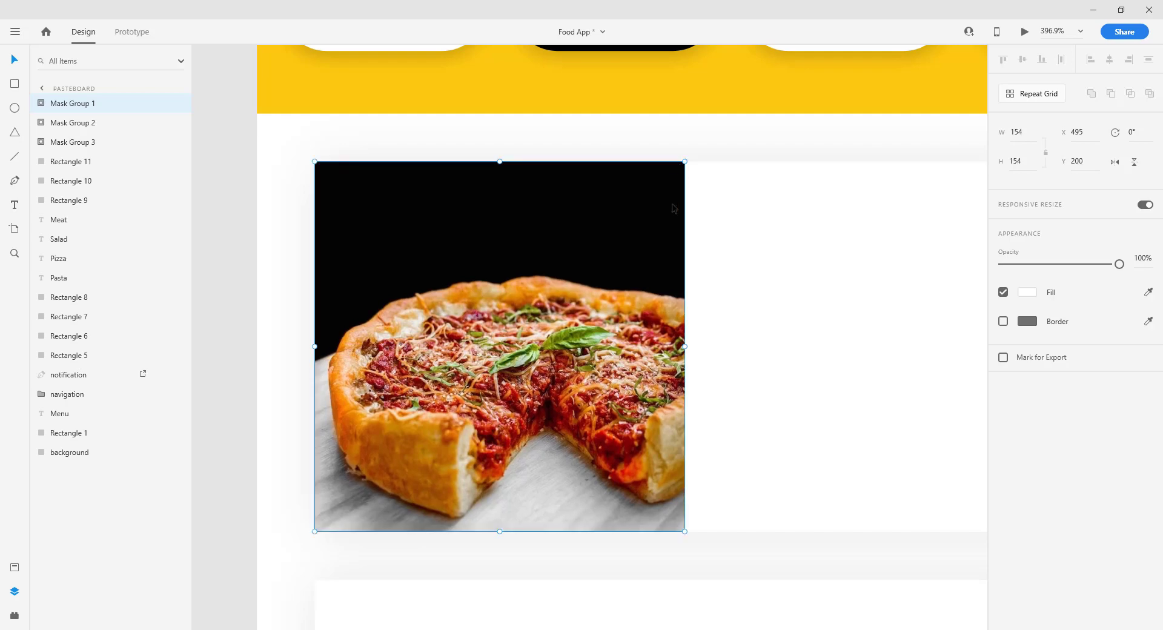
# Place the round masked pizza image in the second card at X 495, Y 374 and enlarge it to 154 × 154
pyautogui.scroll(6, 670, 563)
pyautogui.moveTo(739, 595); pyautogui.dragTo(720, 409)
pyautogui.scroll(-8, 719, 409)
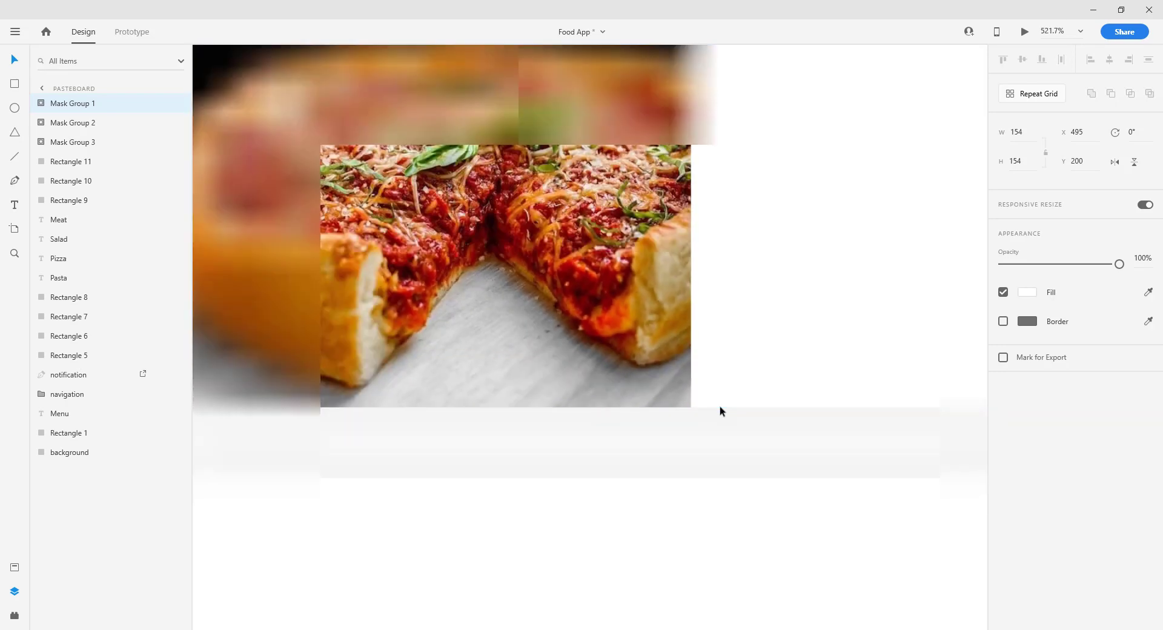
pyautogui.moveTo(655, 370); pyautogui.dragTo(527, 132)
pyautogui.moveTo(962, 386); pyautogui.dragTo(392, 297)
pyautogui.scroll(7, 540, 402)
pyautogui.moveTo(643, 443); pyautogui.dragTo(646, 451)
# Place the masked Sicilian Pizza image in the third card at X 495, Y 548 and enlarge it to 154 × 154
pyautogui.scroll(-7, 646, 451)
pyautogui.scroll(-3, 649, 457)
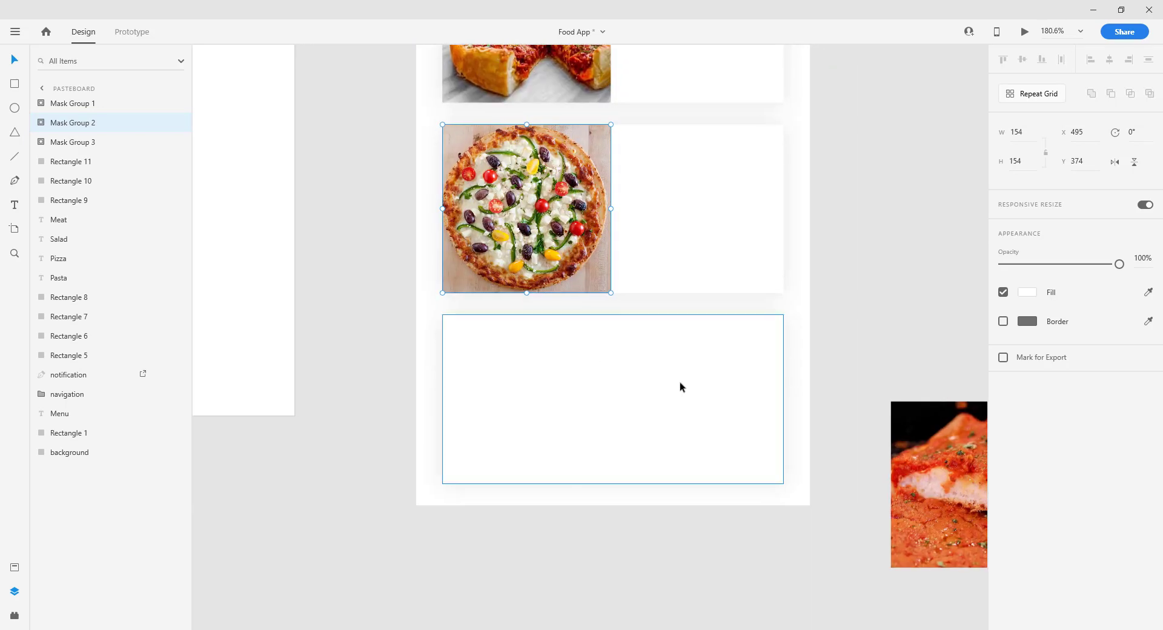
pyautogui.moveTo(902, 424); pyautogui.dragTo(504, 379)
pyautogui.scroll(6, 503, 379)
pyautogui.moveTo(435, 368)
pyautogui.mouseDown()
pyautogui.moveTo(460, 361)
pyautogui.moveTo(441, 380)
pyautogui.mouseUp()
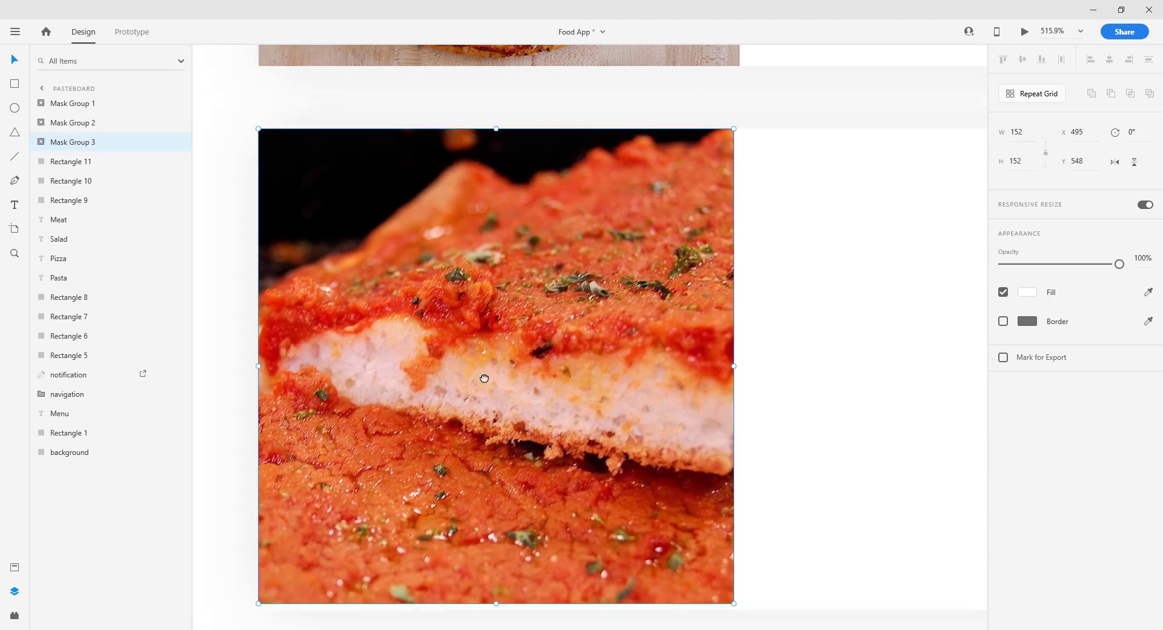
pyautogui.scroll(-3, 606, 473)
pyautogui.hscroll(1, 605, 473)
pyautogui.moveTo(721, 495); pyautogui.dragTo(721, 497)
pyautogui.scroll(-5, 721, 488)
pyautogui.scroll(-1, 726, 488)
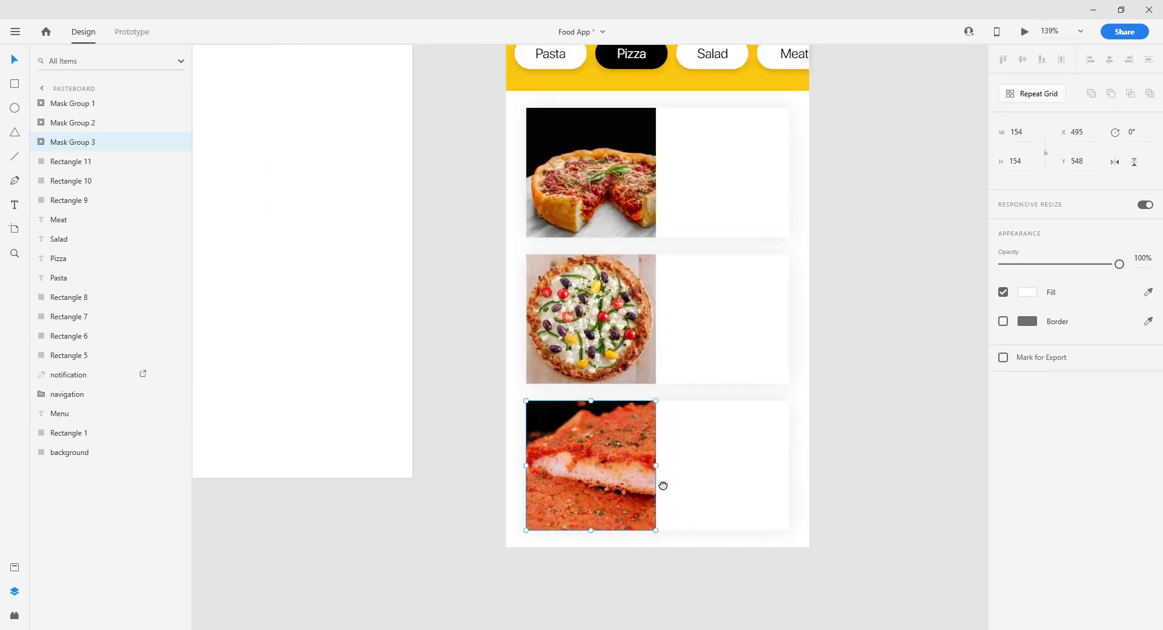
pyautogui.click(827, 396)
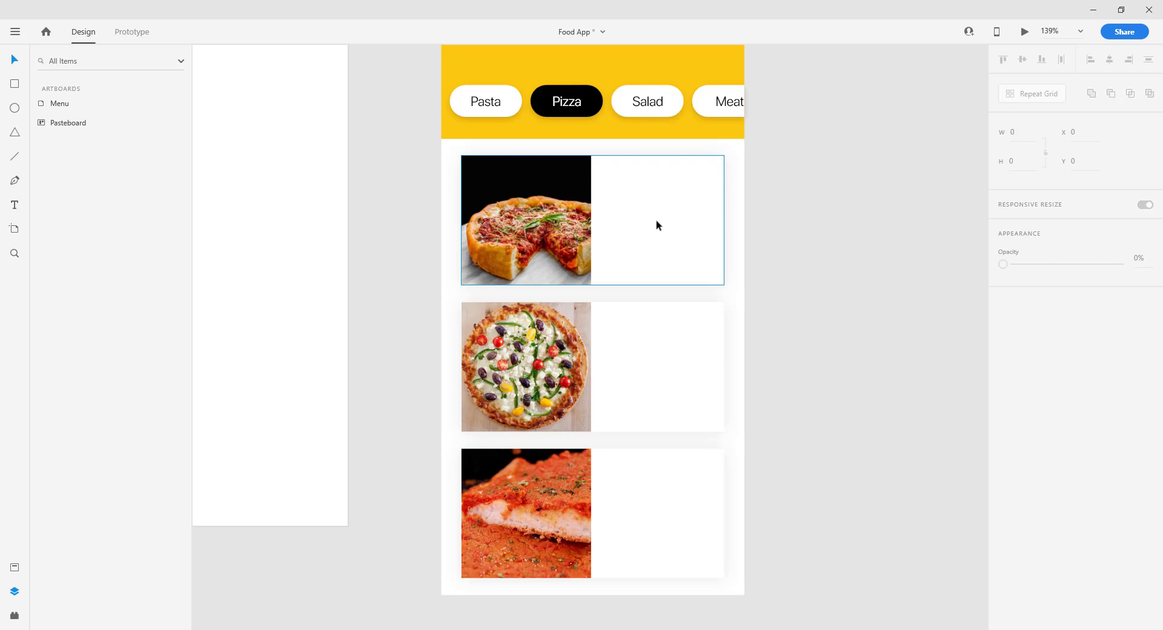
# Add the text "Chicago Pizza" beside the image in the first card and fill it black
pyautogui.press('t')
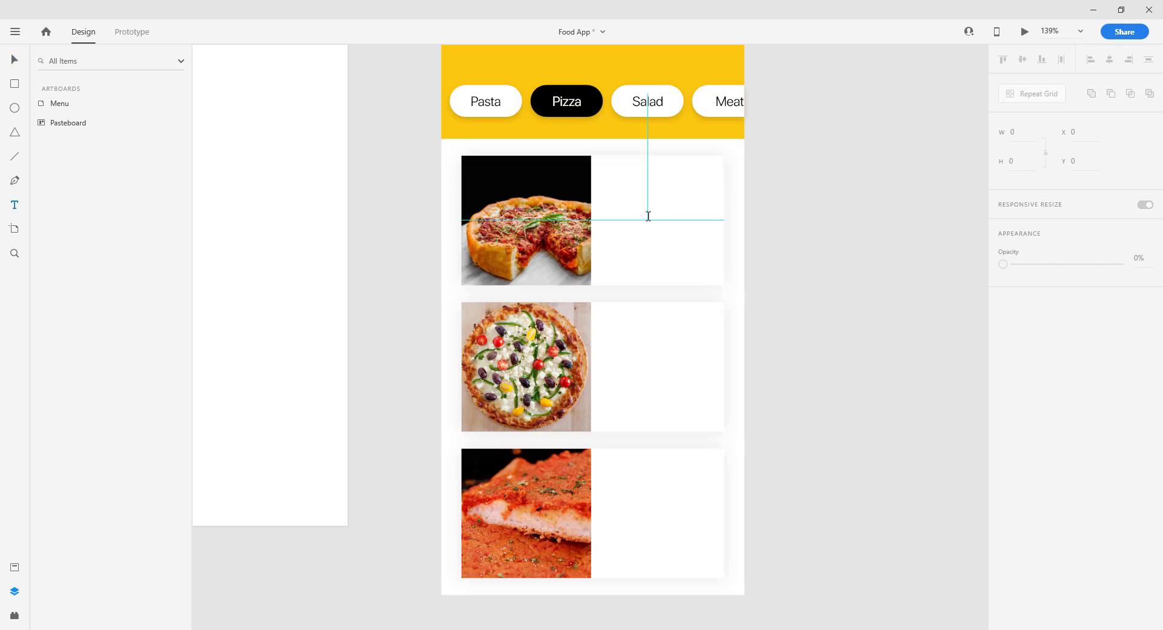
pyautogui.click(641, 216)
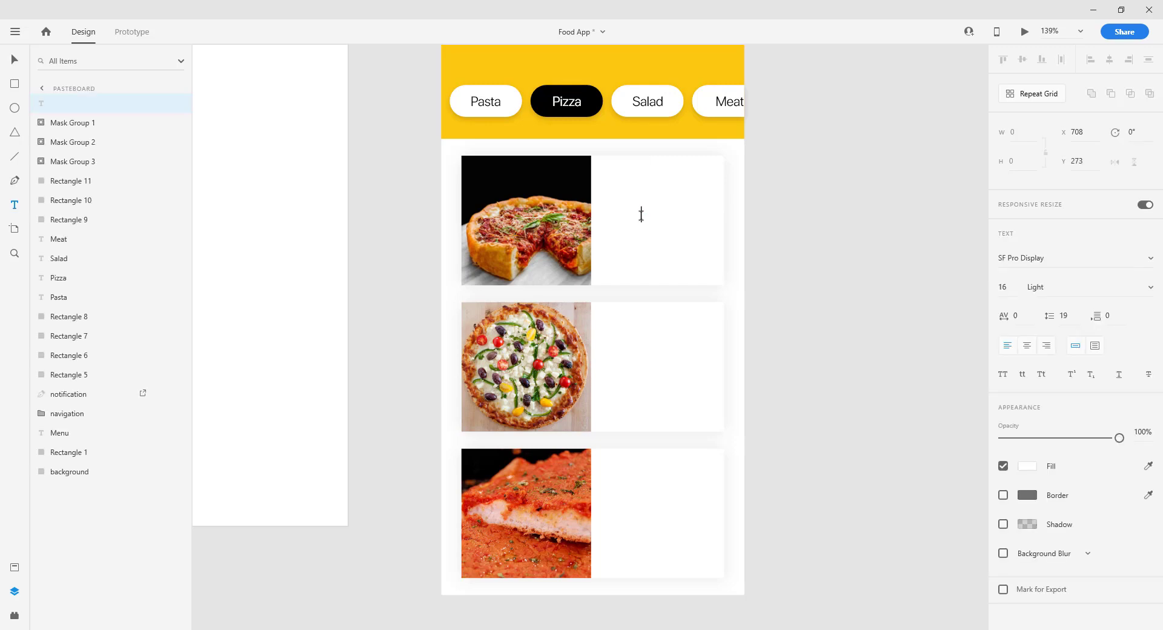
pyautogui.click(15, 64)
pyautogui.scroll(5, 576, 194)
pyautogui.moveTo(787, 246); pyautogui.dragTo(731, 238)
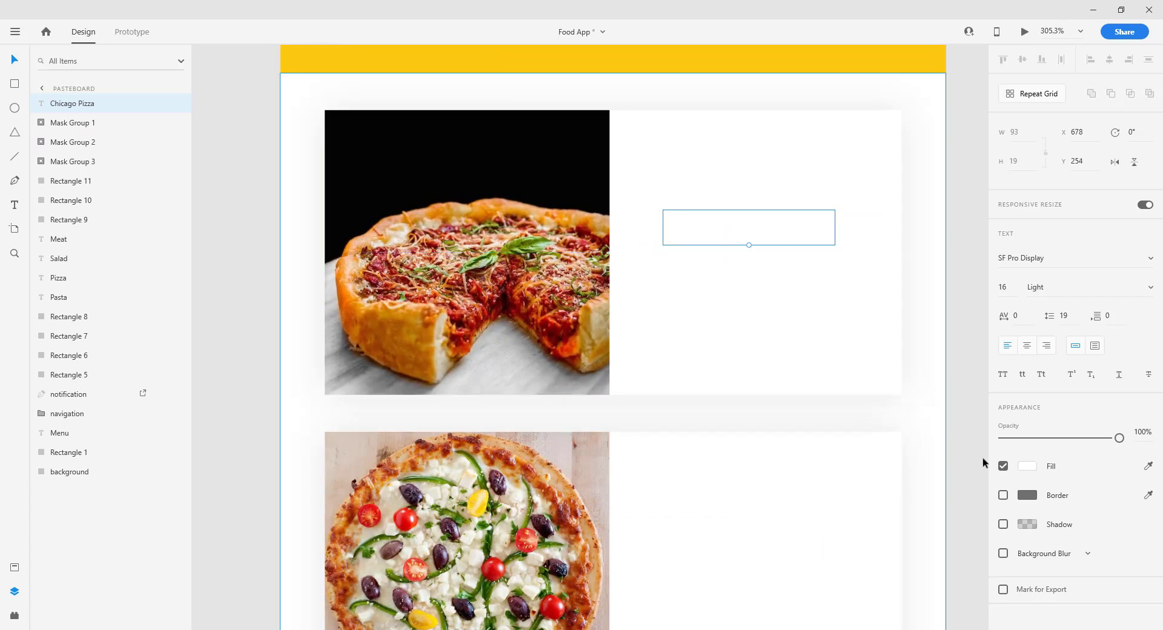
pyautogui.click(1027, 466)
pyautogui.click(936, 538)
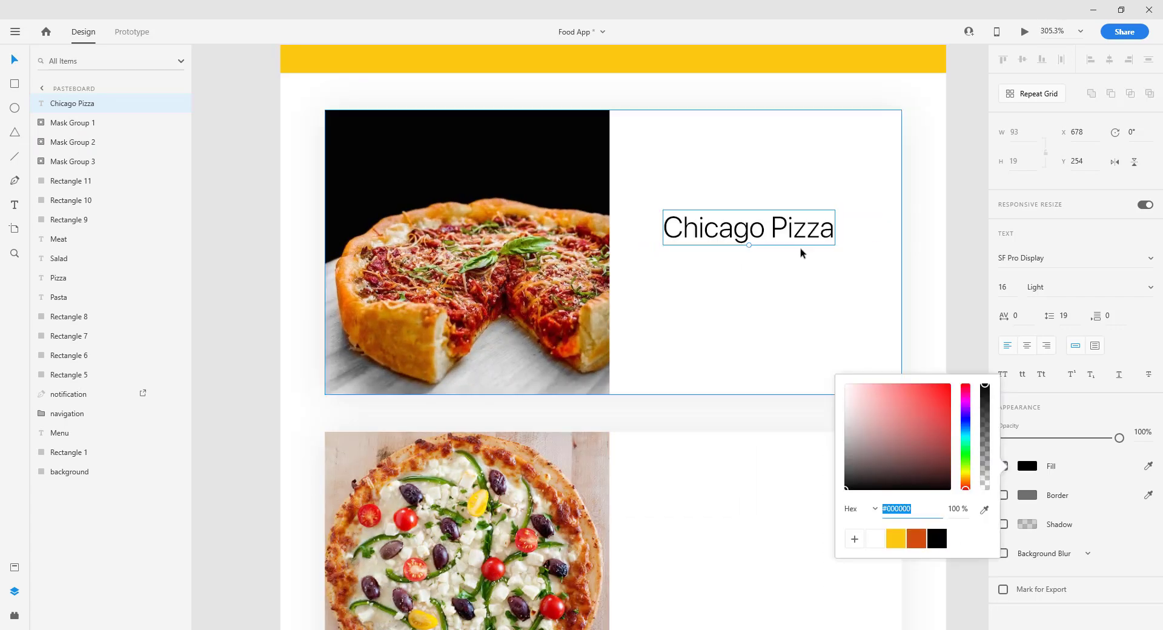
# Set the Chicago Pizza text to size 20 and position it at X 670, Y 250
pyautogui.moveTo(777, 228); pyautogui.dragTo(780, 228)
pyautogui.press('space')
pyautogui.moveTo(813, 270); pyautogui.dragTo(752, 263)
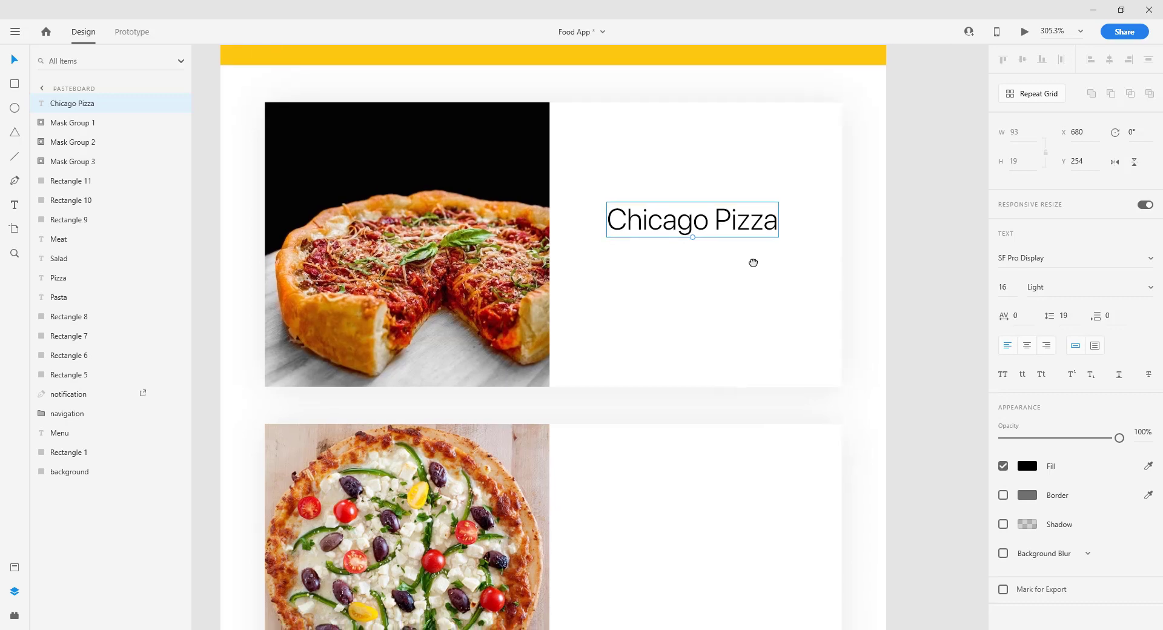
pyautogui.press('Right')
pyautogui.press('Right')
pyautogui.press('Right')
pyautogui.press('Right')
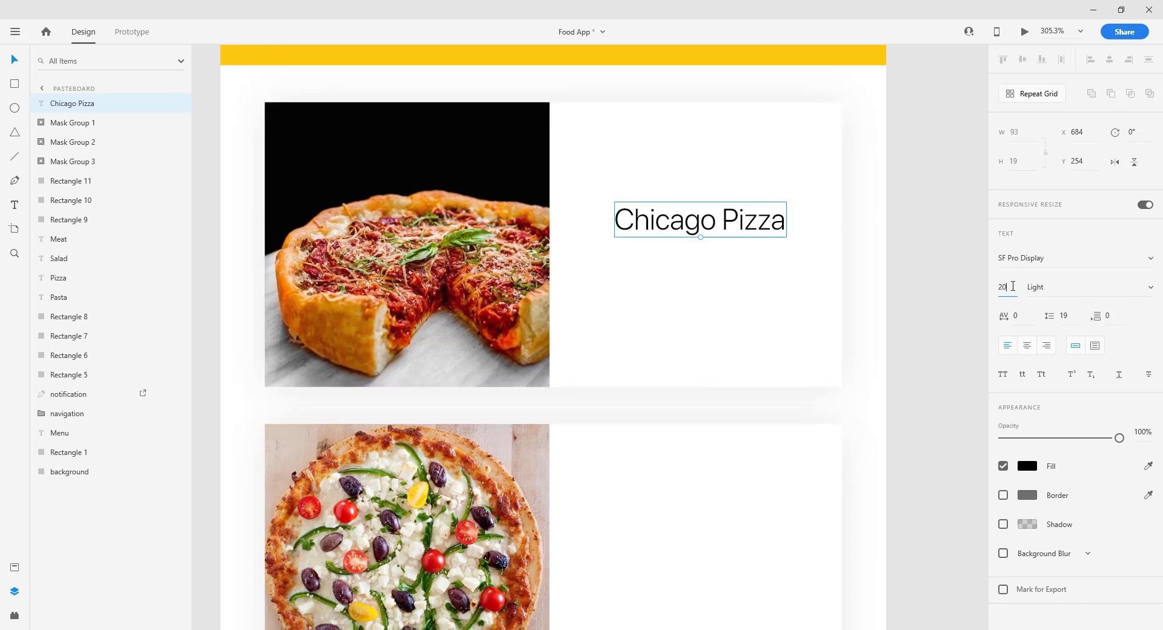
pyautogui.press('Return')
pyautogui.moveTo(778, 228); pyautogui.dragTo(756, 323)
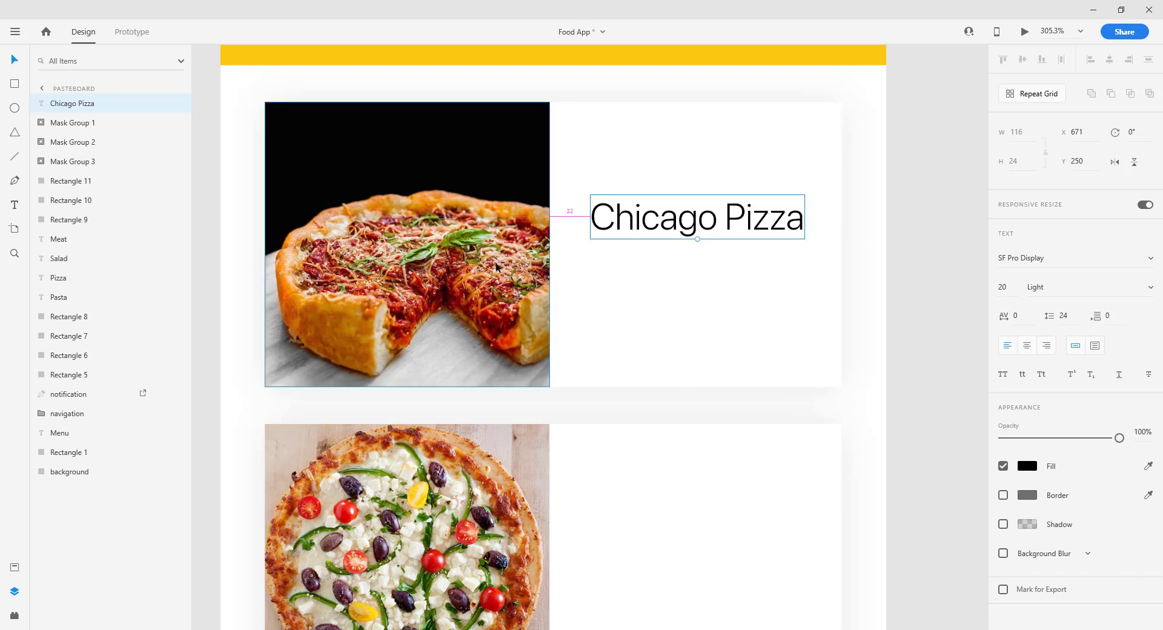
pyautogui.press('Left')
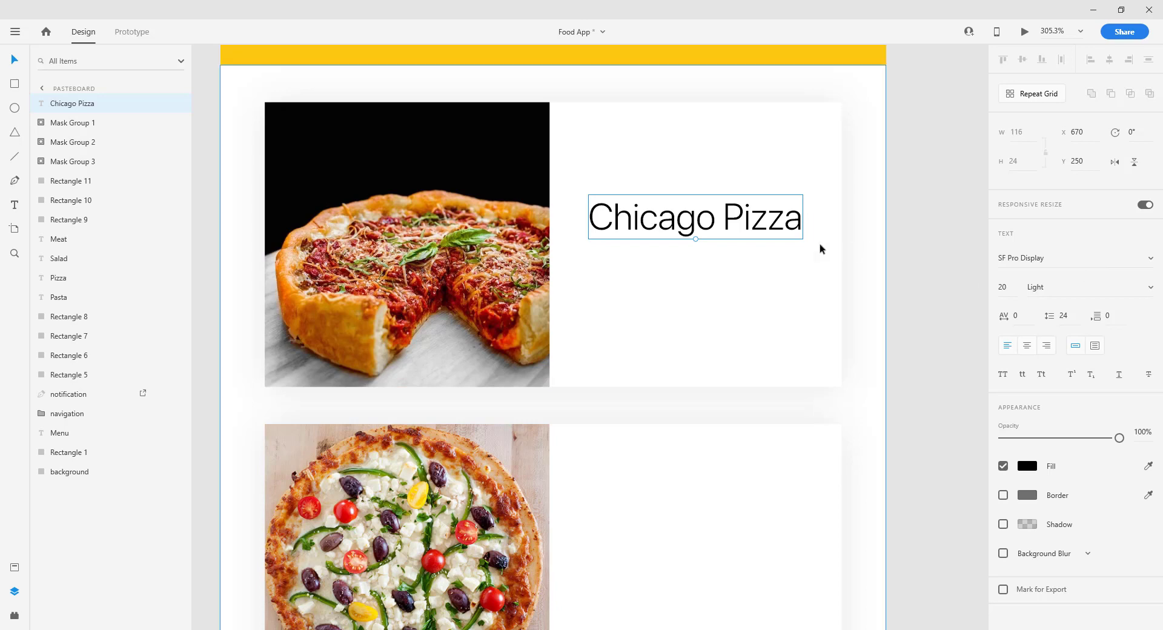
# Duplicate the Chicago Pizza text directly below the original and change the copy to "$9.99"
pyautogui.moveTo(756, 229)
pyautogui.mouseDown()
pyautogui.moveTo(752, 207)
pyautogui.moveTo(752, 240)
pyautogui.mouseUp()
pyautogui.doubleClick(717, 245)
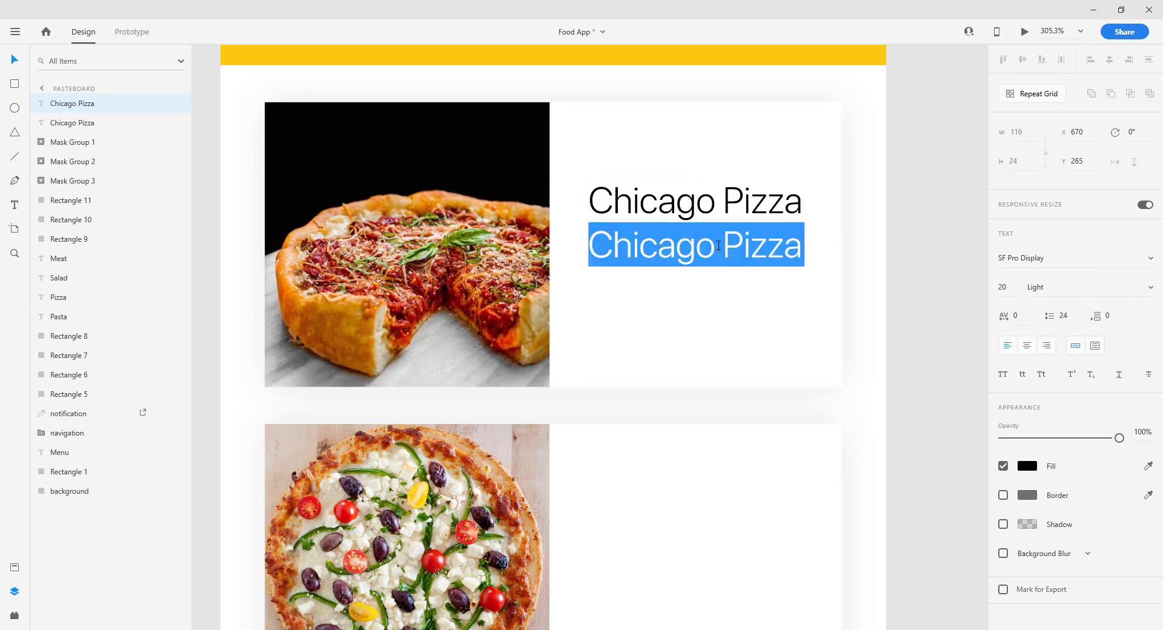
pyautogui.write('9.99')
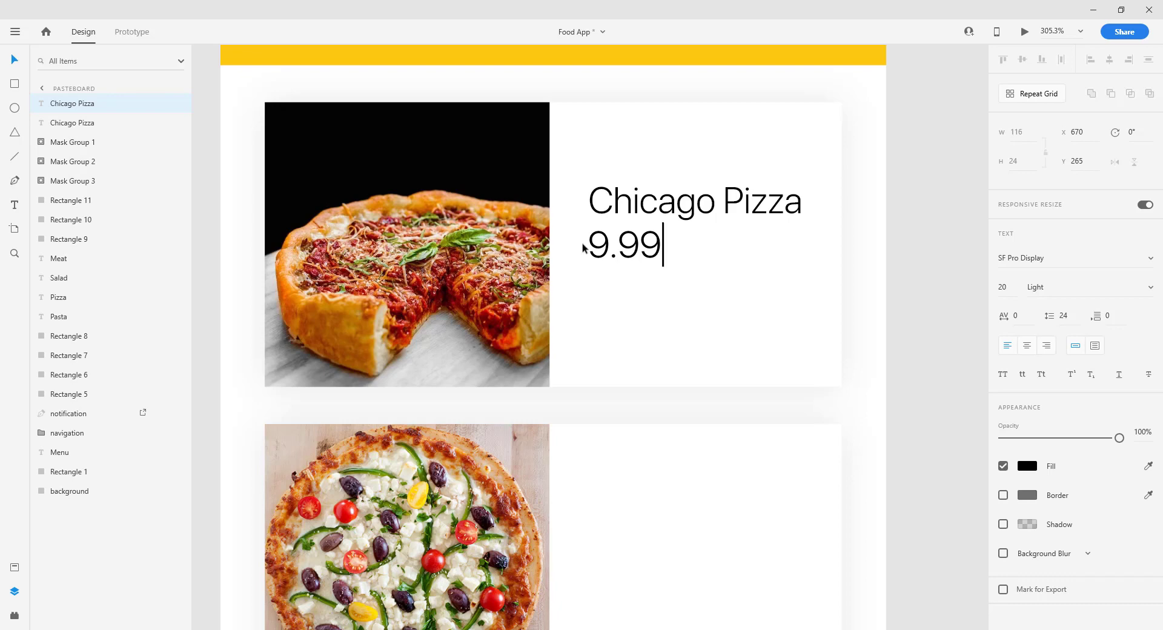
pyautogui.press('Escape')
pyautogui.doubleClick(590, 245)
pyautogui.click(589, 246)
pyautogui.write('$')
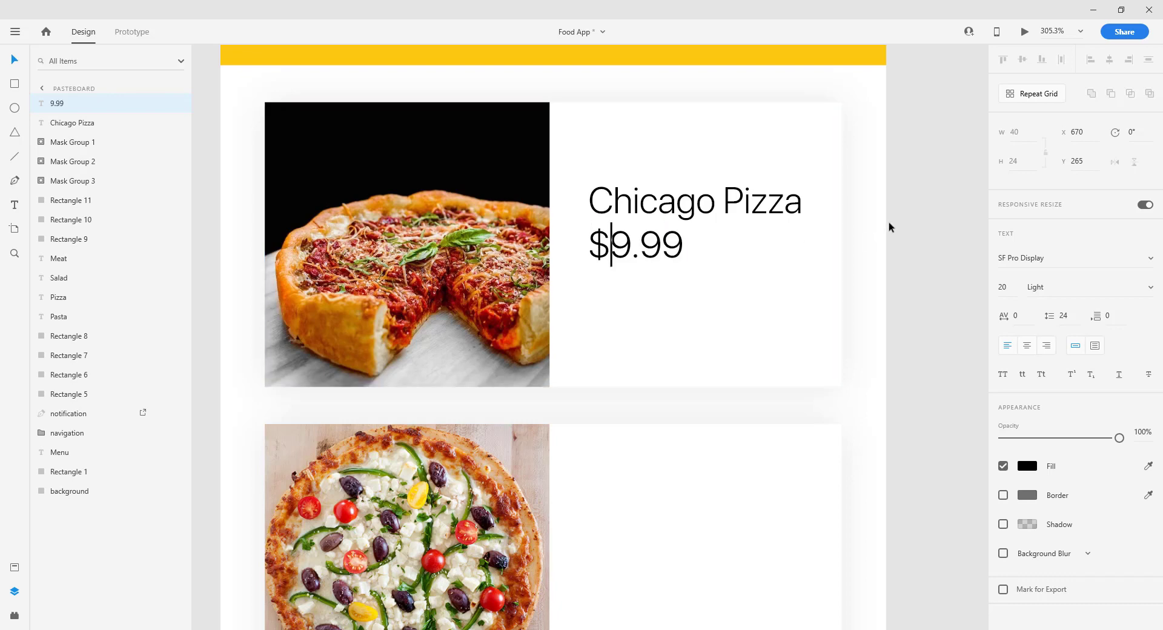
pyautogui.press('Escape')
# Move the $9.99 price to X 700 beneath the pizza name and set its weight to Bold
pyautogui.moveTo(631, 253); pyautogui.dragTo(687, 265)
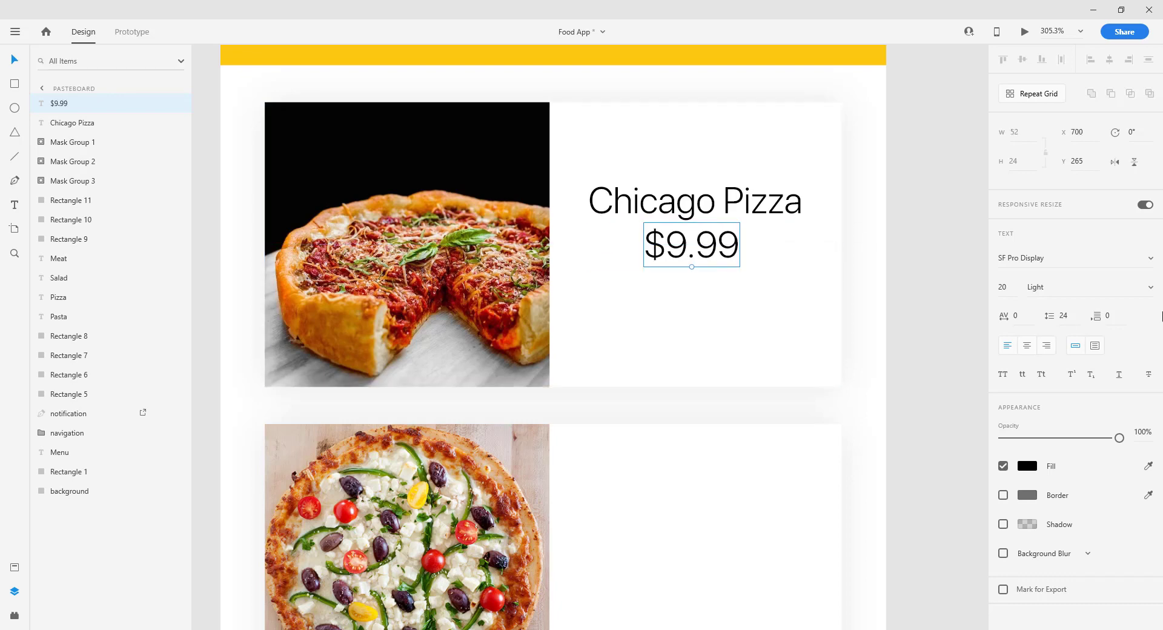
pyautogui.click(1150, 287)
pyautogui.click(1060, 402)
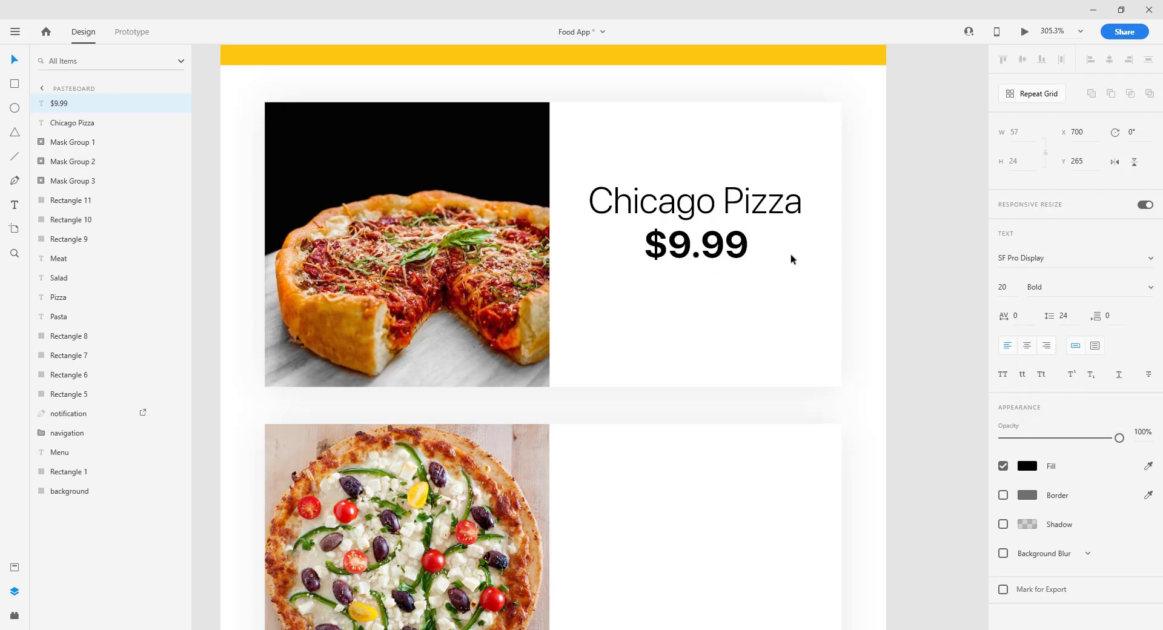
# Move the Chicago Pizza name and its price up together so the name sits at Y 231
pyautogui.keyDown('shift'); pyautogui.click(754, 209); pyautogui.keyUp('shift')
pyautogui.press('alt')
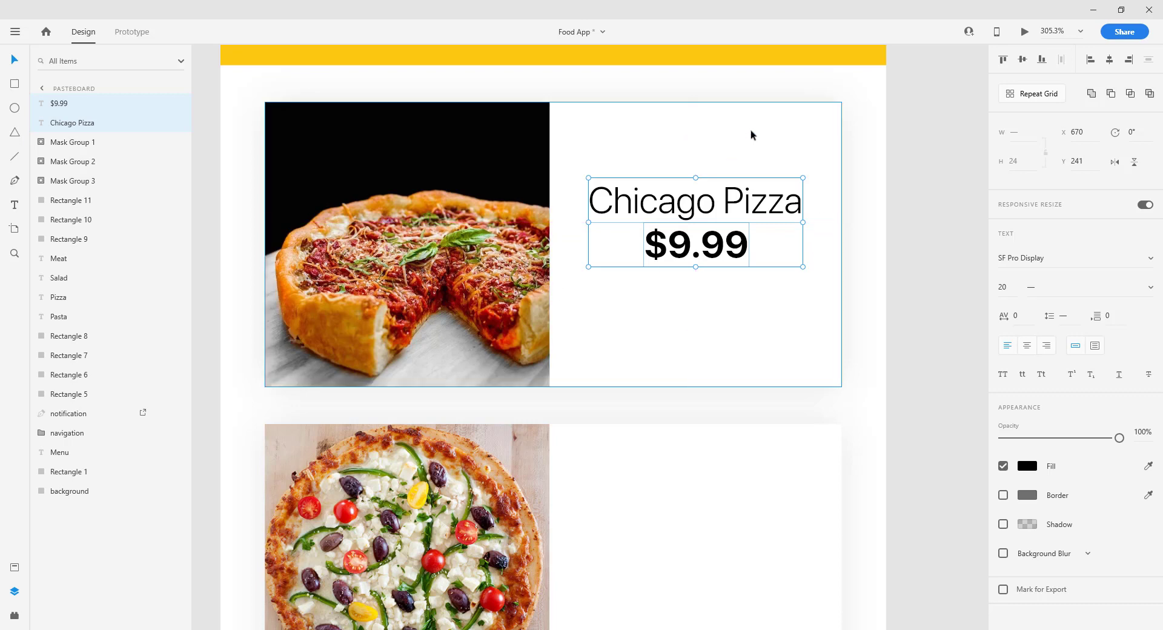
pyautogui.press('Up')
pyautogui.press('Up')
pyautogui.press('Up')
pyautogui.press('Up')
pyautogui.press('Up')
pyautogui.press('Up')
pyautogui.press('Up')
pyautogui.press('Up')
pyautogui.press('Up')
pyautogui.press('Up')
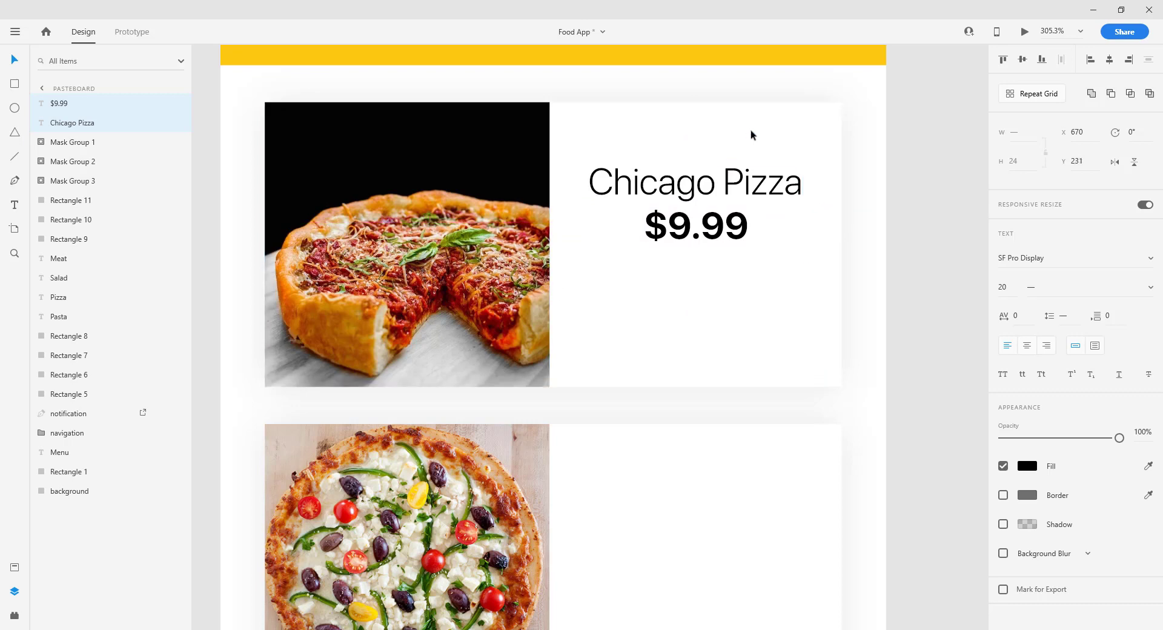
# Draw a button rectangle of about 83 × 29 at X 687, Y 302, centred below the price
pyautogui.press('r')
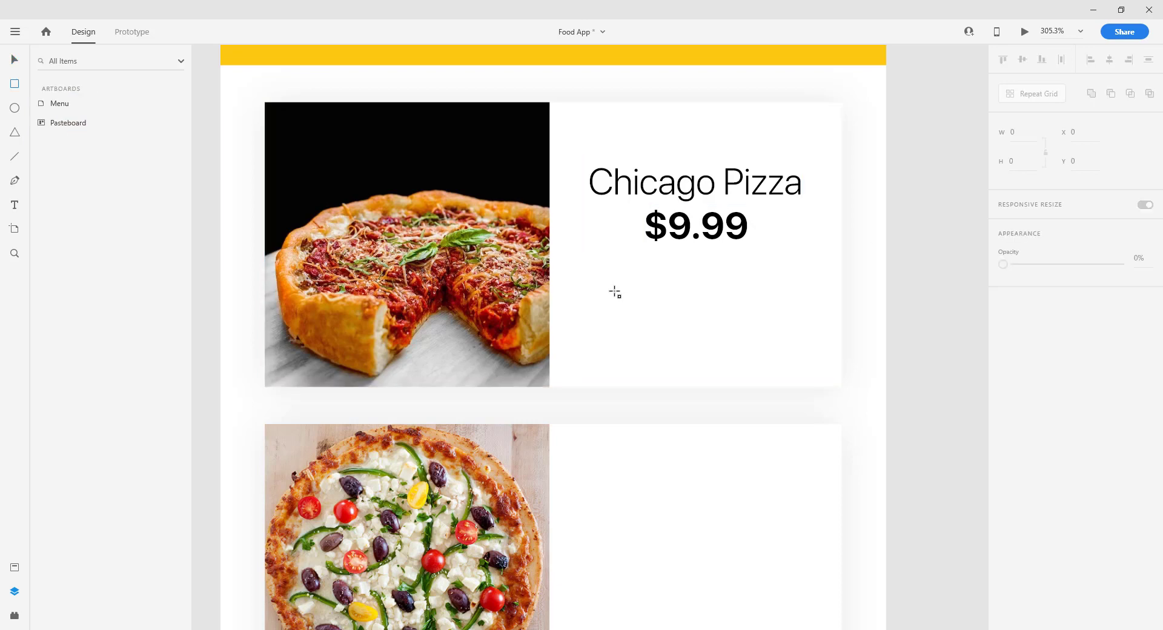
pyautogui.moveTo(608, 292)
pyautogui.mouseDown()
pyautogui.moveTo(759, 343)
pyautogui.moveTo(720, 331)
pyautogui.mouseUp()
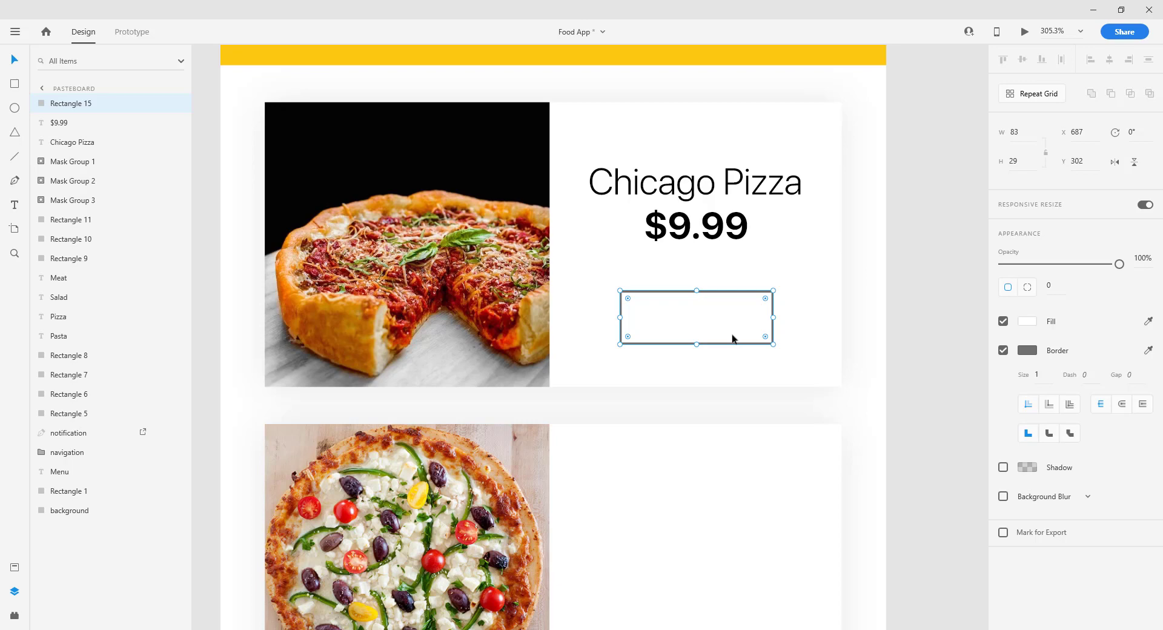
# Set the $9.99 price to size 24 and recentre it under the pizza name at X 694, Y 255
pyautogui.click(697, 241)
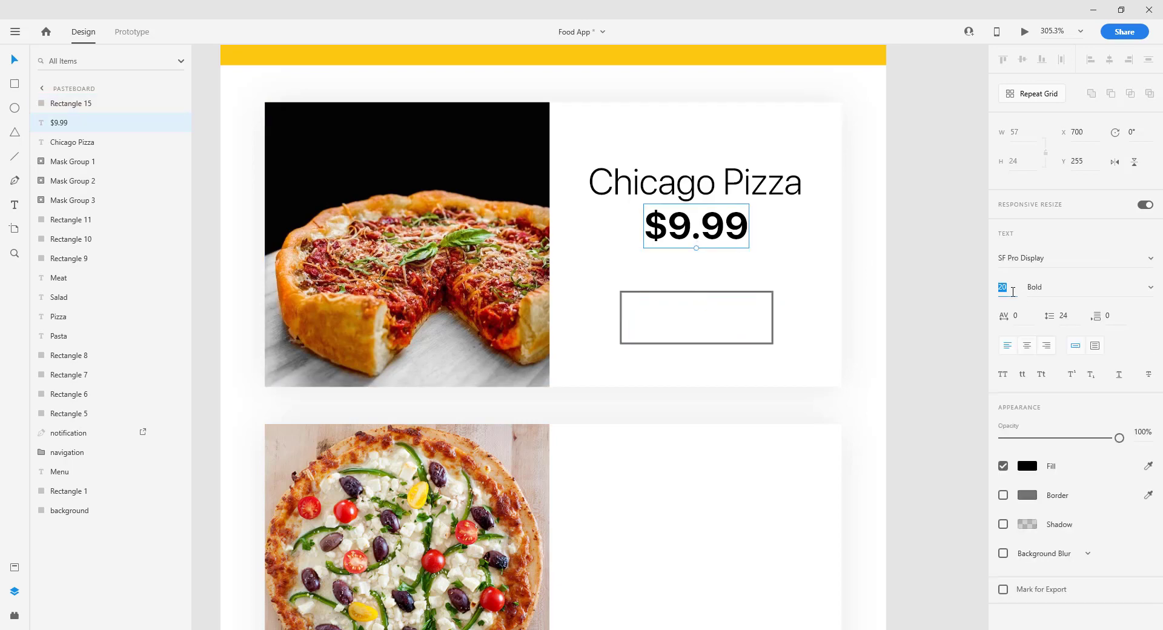
pyautogui.click(1012, 291)
pyautogui.write('24')
pyautogui.press('Return')
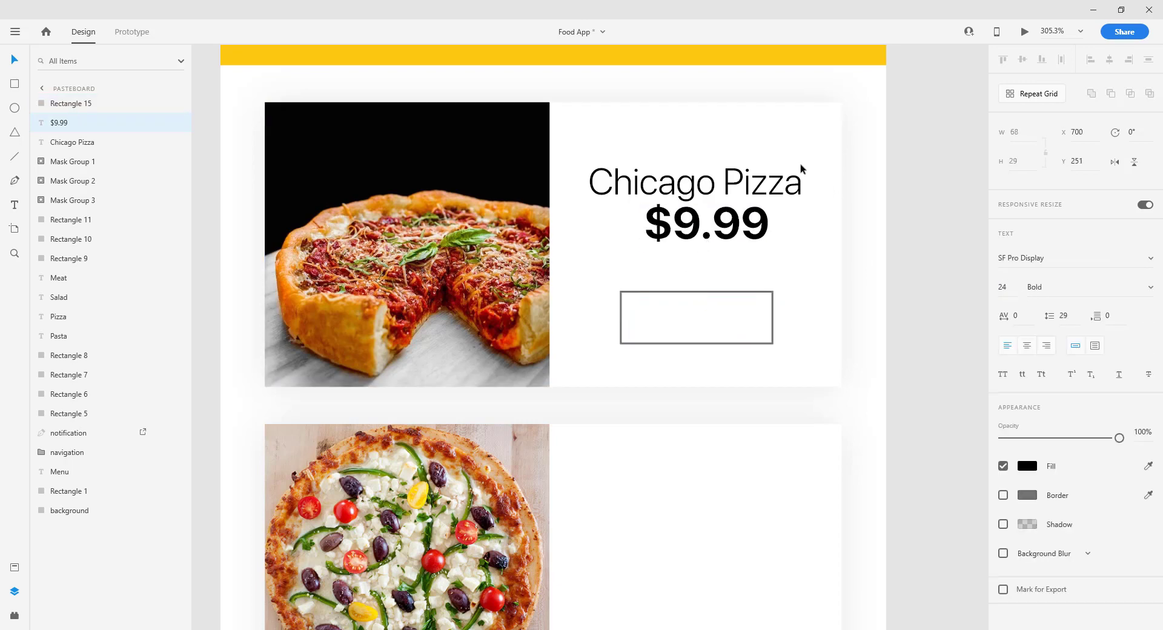
pyautogui.press('Down')
pyautogui.moveTo(733, 228); pyautogui.dragTo(733, 233)
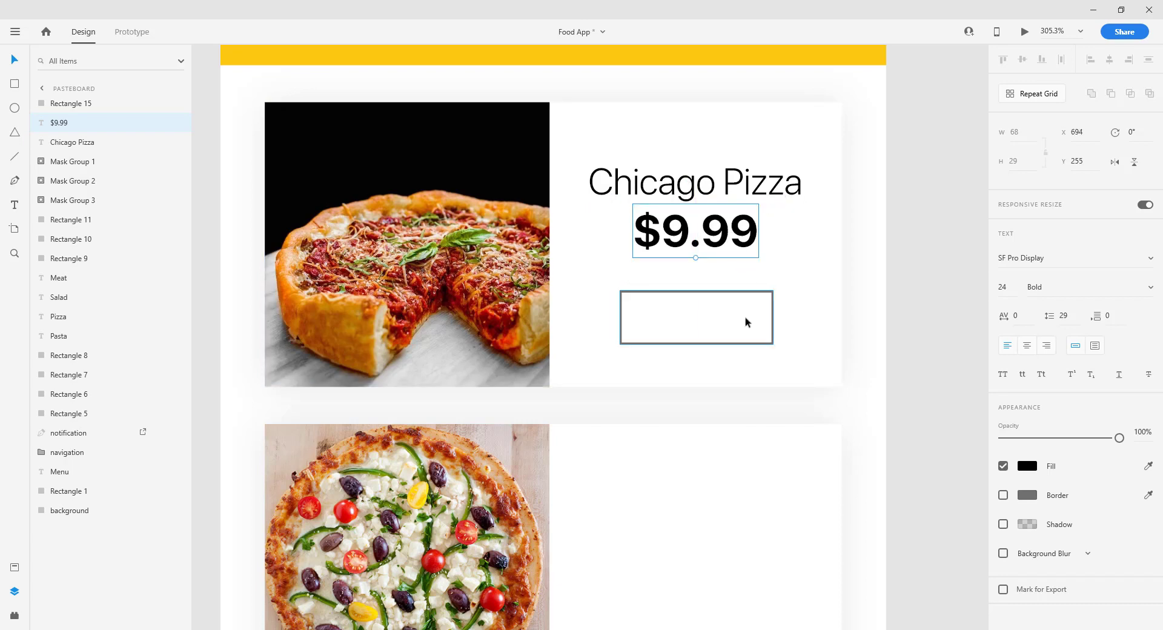
# Move the pizza name and price up together so the name sits at Y 226
pyautogui.keyDown('shift'); pyautogui.click(753, 183); pyautogui.keyUp('shift')
pyautogui.press('alt')
pyautogui.press('Up')
pyautogui.press('Up')
pyautogui.press('Up')
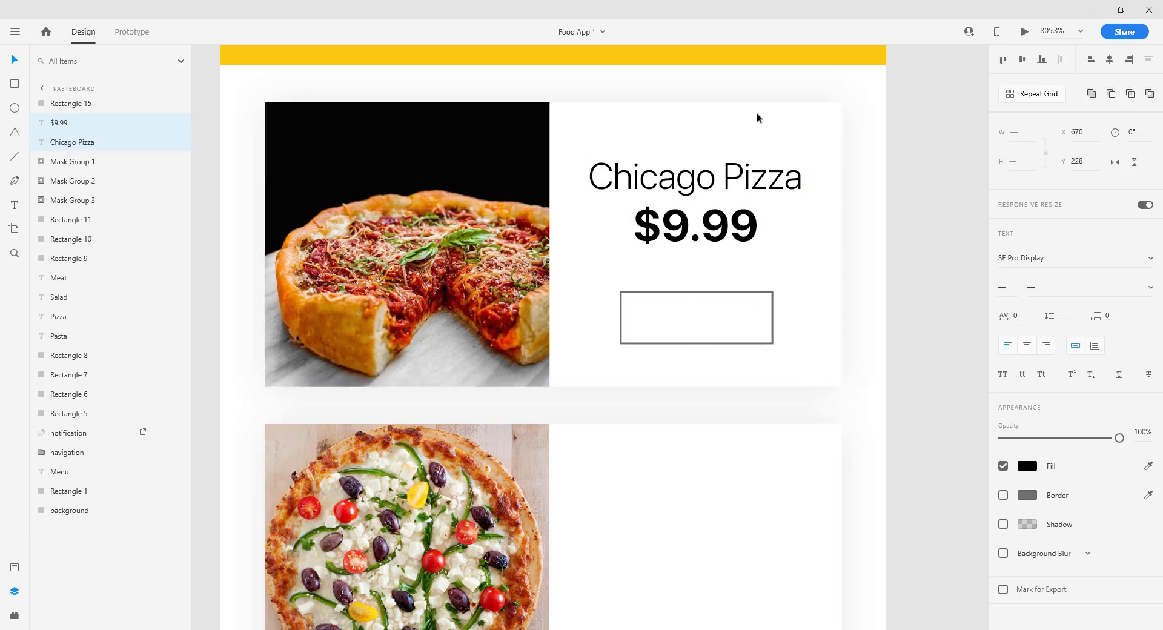
pyautogui.press('Up')
pyautogui.press('Up')
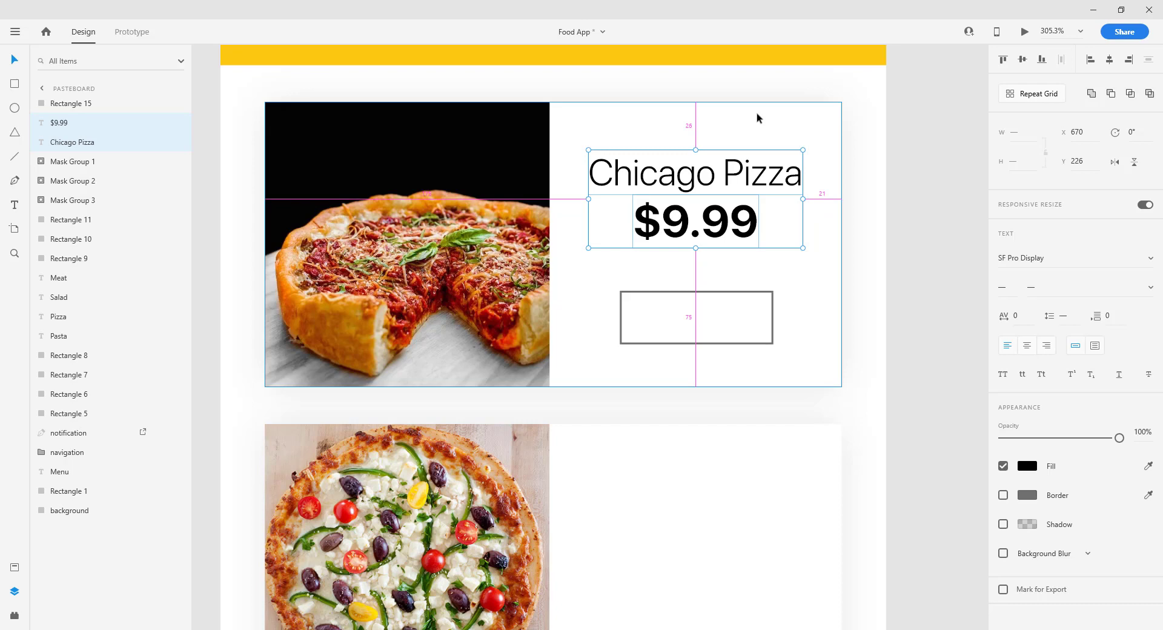
pyautogui.press('Up')
pyautogui.press('Down')
# Round the button rectangle's corners to 15, remove its border and fill it with the saved dark orange swatch
pyautogui.click(754, 306)
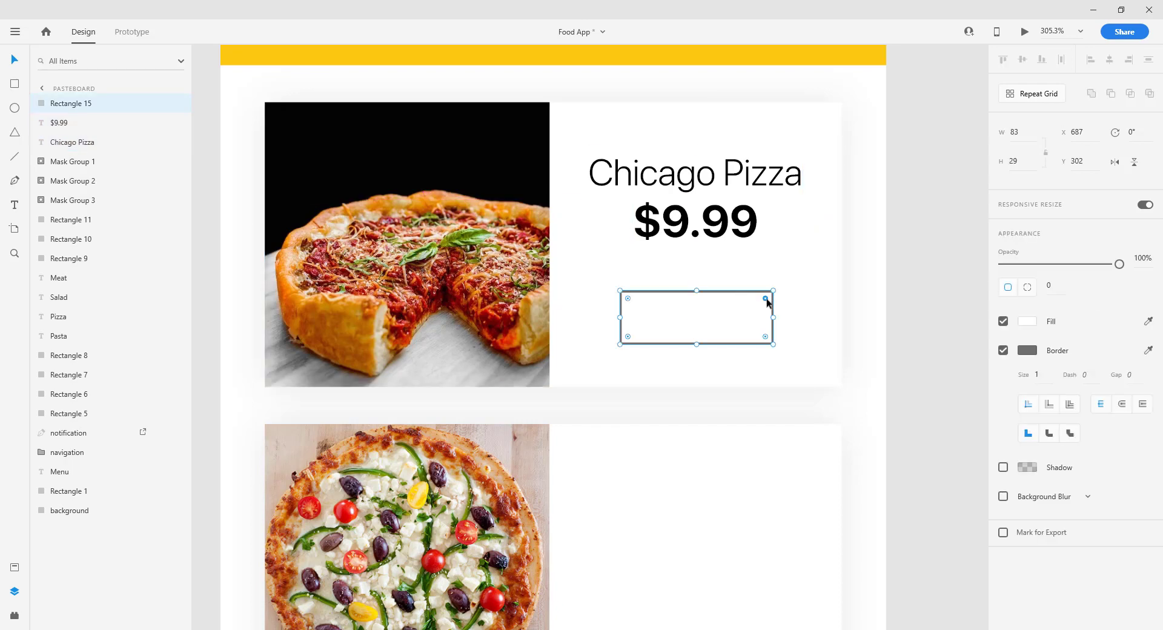
pyautogui.moveTo(765, 299); pyautogui.dragTo(709, 329)
pyautogui.click(1003, 350)
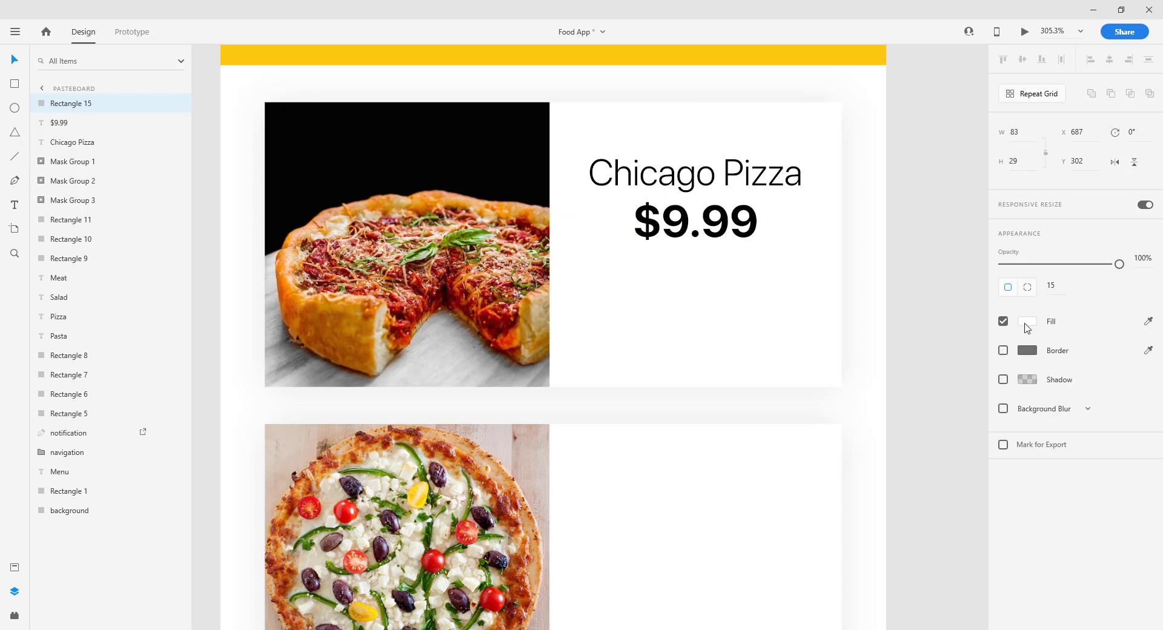
pyautogui.click(1027, 322)
pyautogui.click(917, 403)
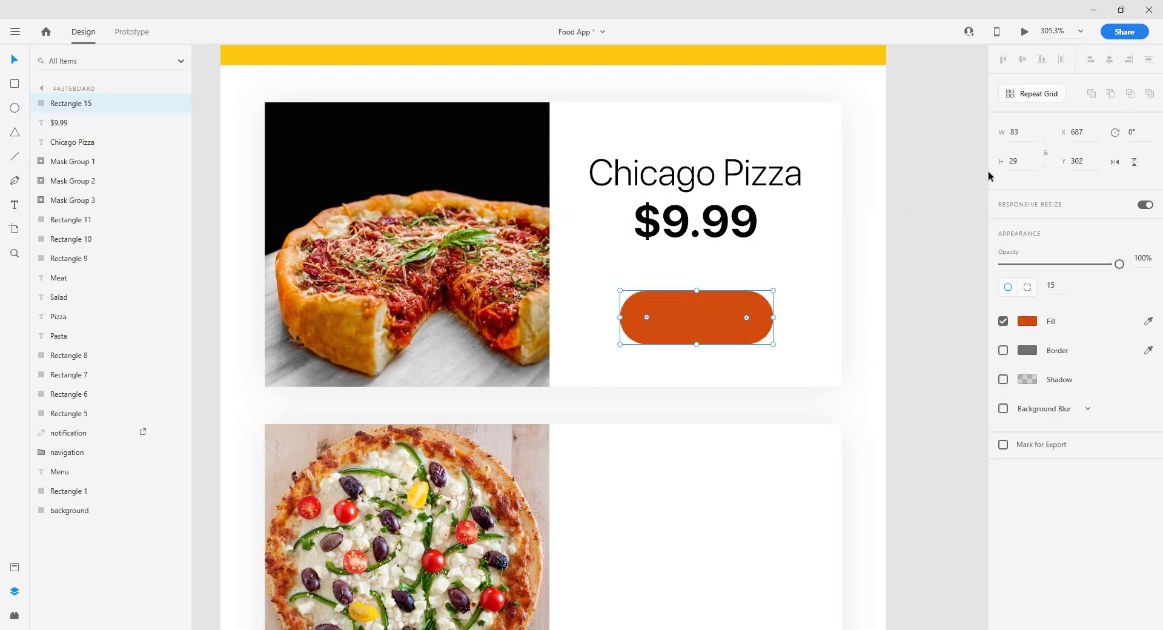
# Resize the orange button to 96 × 36 and recentre it below the $9.99 price
pyautogui.press('Tab')
pyautogui.write('36')
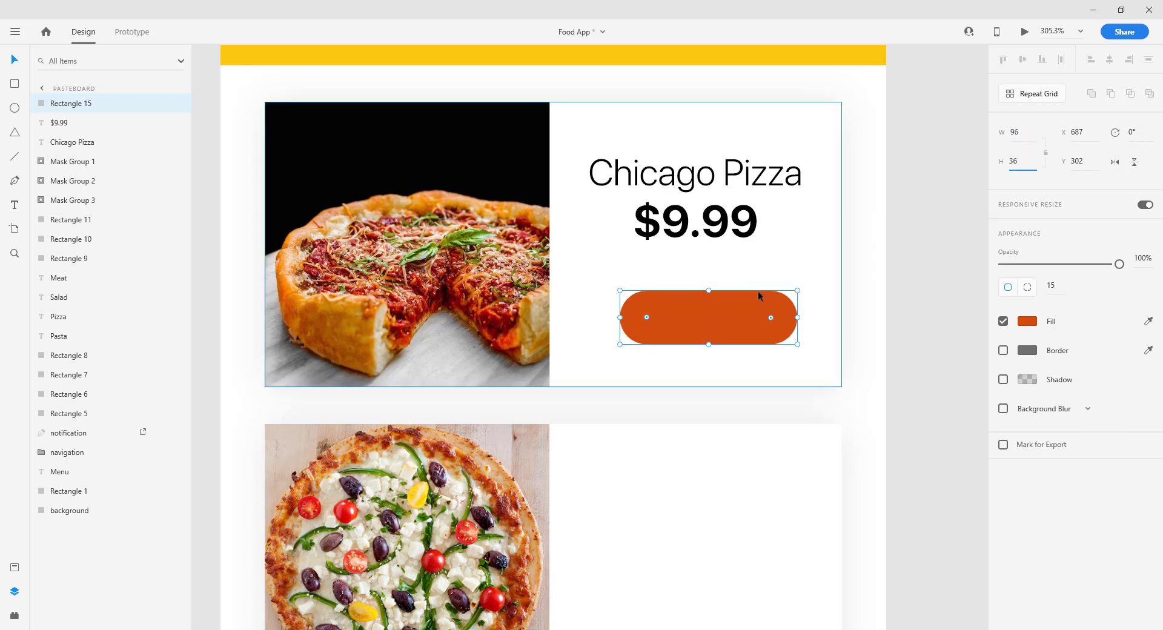
pyautogui.click(904, 259)
pyautogui.click(728, 327)
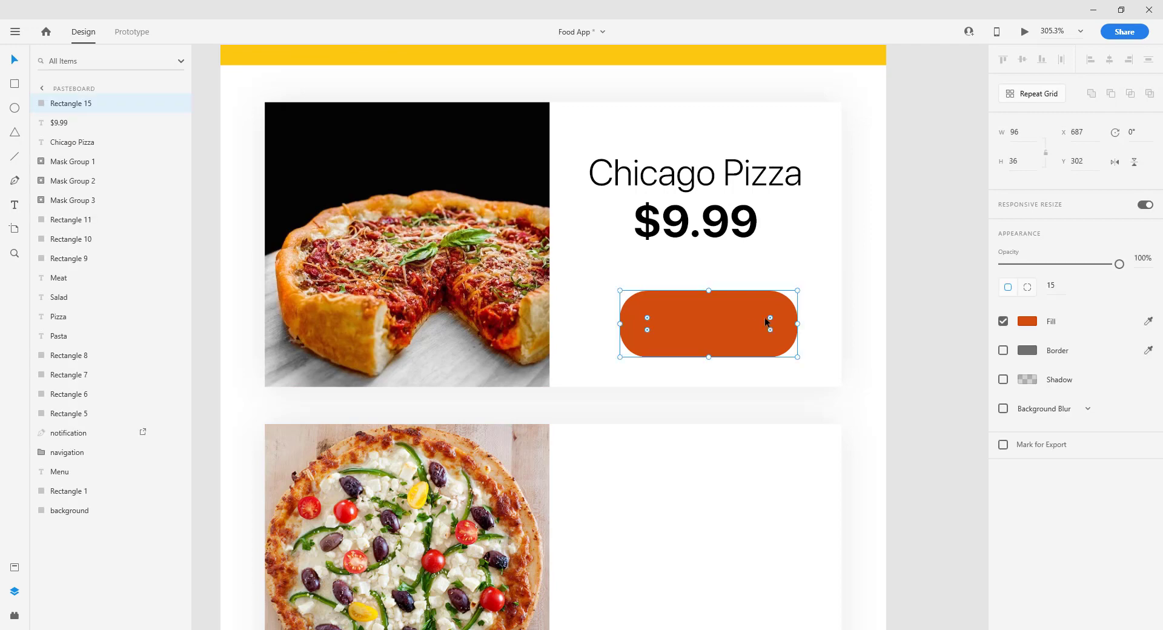
pyautogui.moveTo(764, 317); pyautogui.dragTo(727, 314)
# Add the text label "Add" on the orange button and set its size to 16
pyautogui.press('t')
pyautogui.click(674, 311)
pyautogui.write('Add')
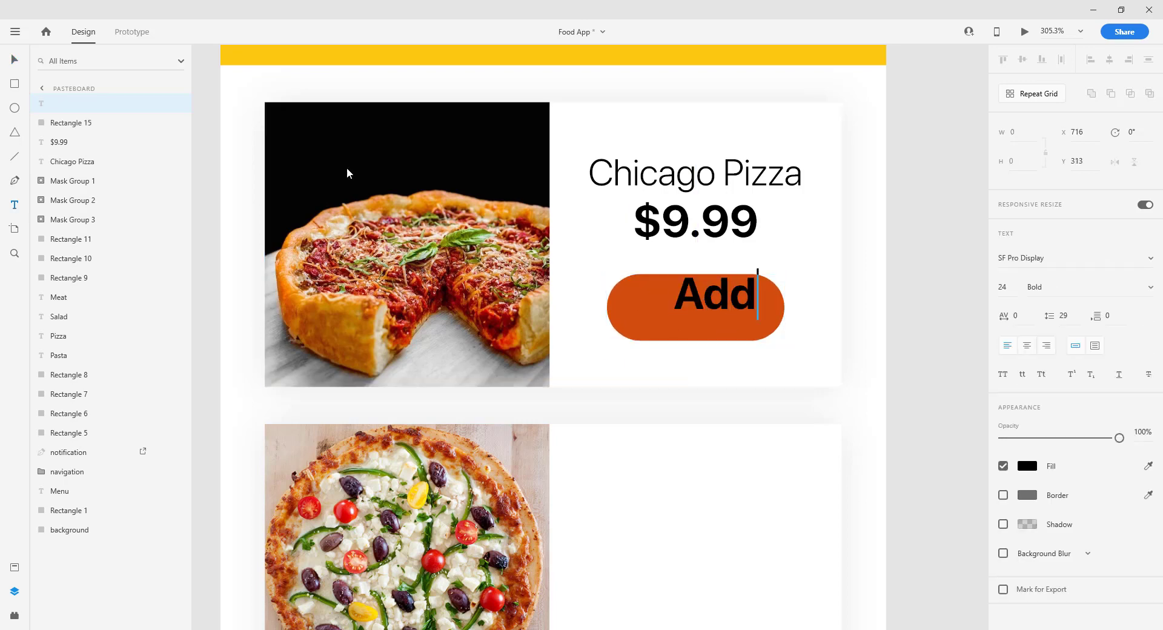
pyautogui.click(14, 60)
pyautogui.scroll(3, 742, 292)
pyautogui.click(1004, 290)
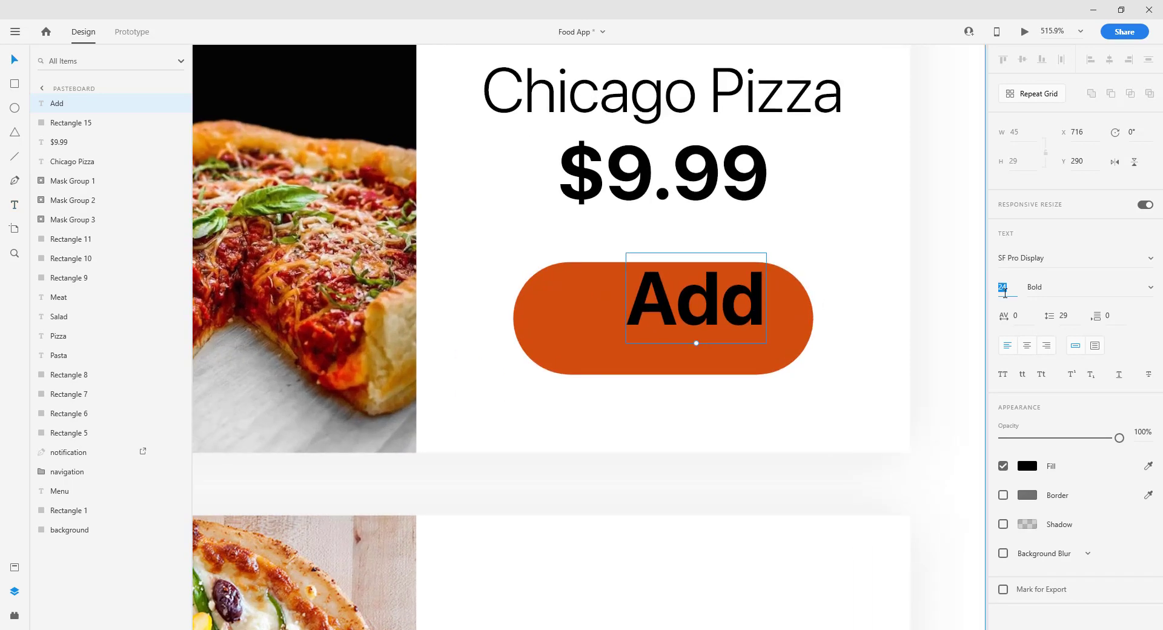
pyautogui.write('16')
pyautogui.press('Return')
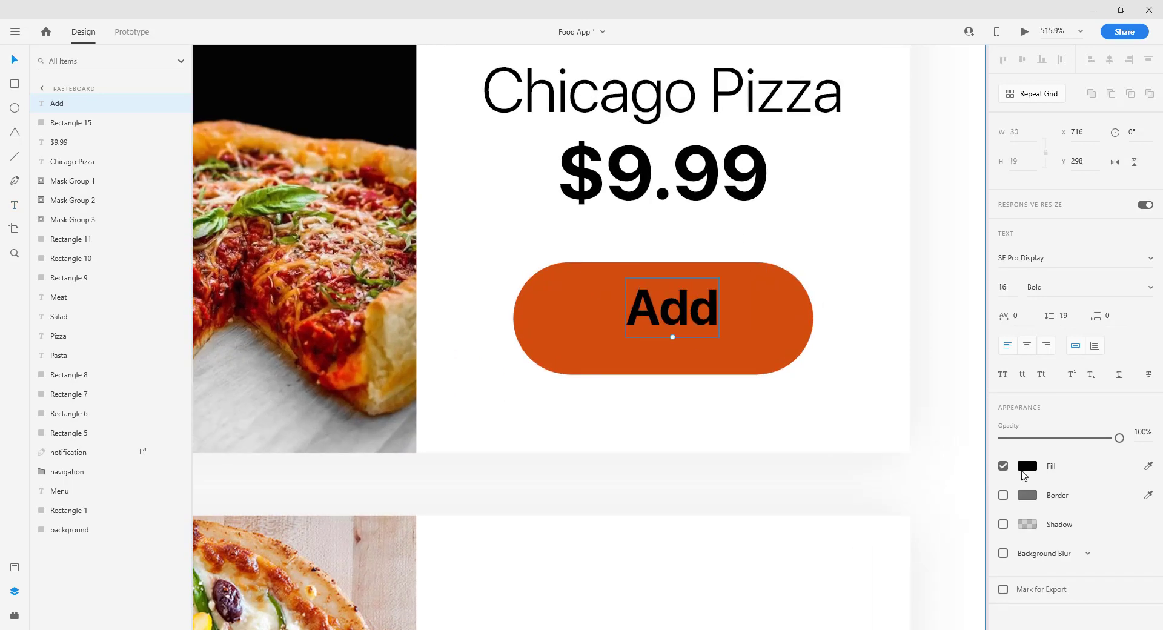
# Fill the Add label with white and centre it in the orange button at X 713, Y 302
pyautogui.click(1027, 466)
pyautogui.click(880, 539)
pyautogui.moveTo(696, 311); pyautogui.dragTo(696, 324)
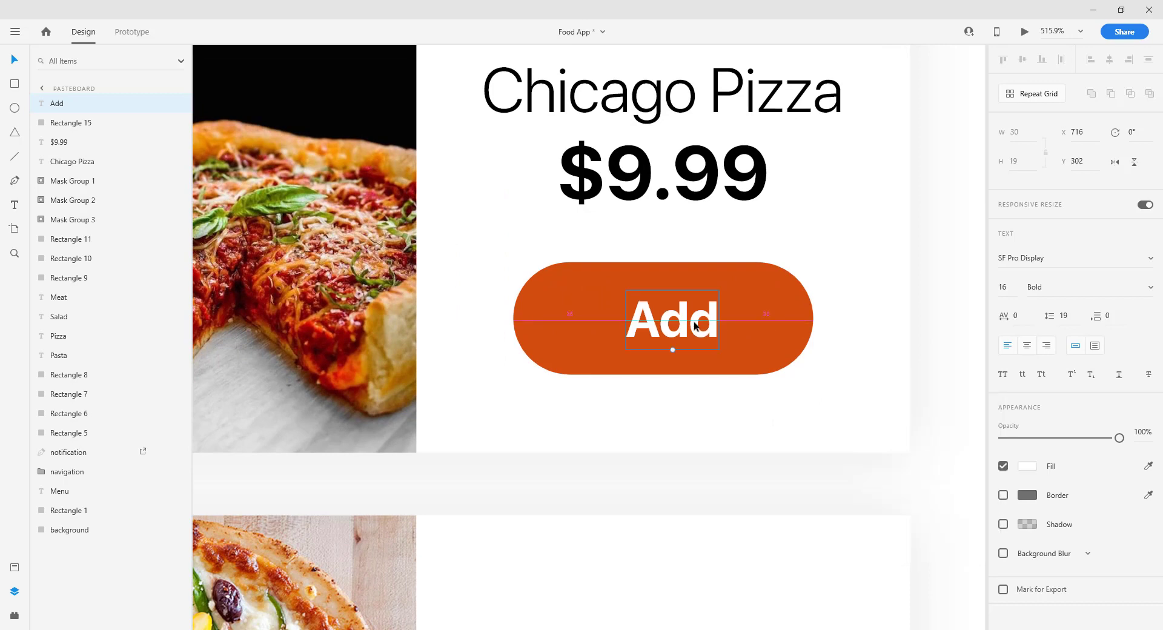
pyautogui.press('Left')
pyautogui.press('Left')
pyautogui.press('Left')
pyautogui.scroll(-4, 735, 314)
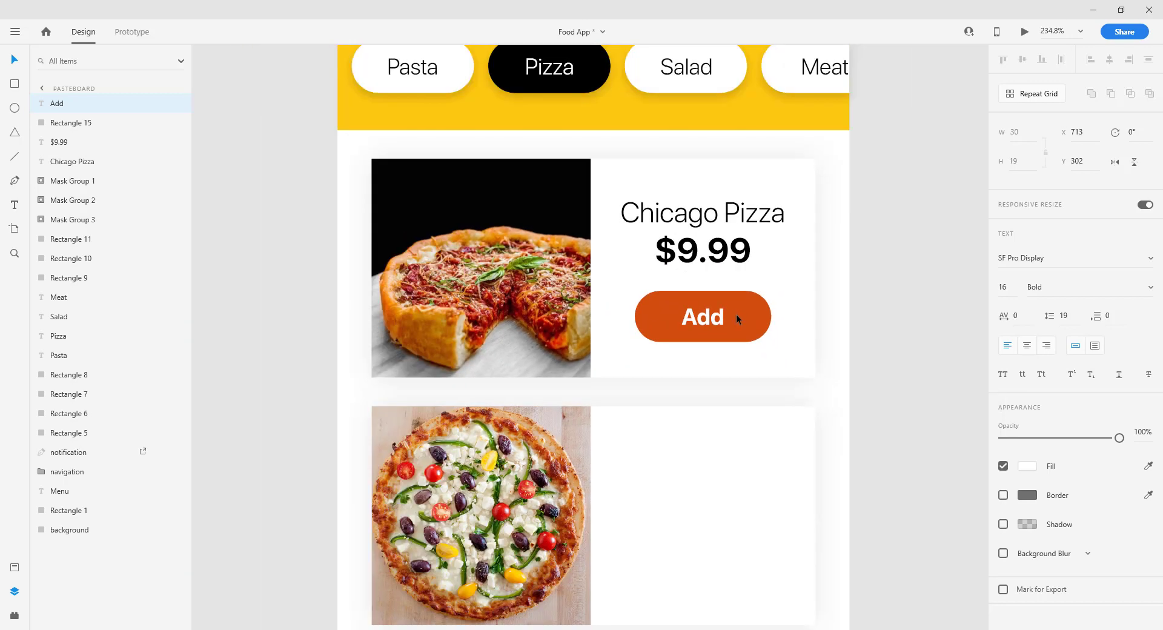
# Copy the pizza name, price and Add button together to the second card at Y 400 and the third card at Y 574
pyautogui.scroll(-3, 866, 301)
pyautogui.click(881, 296)
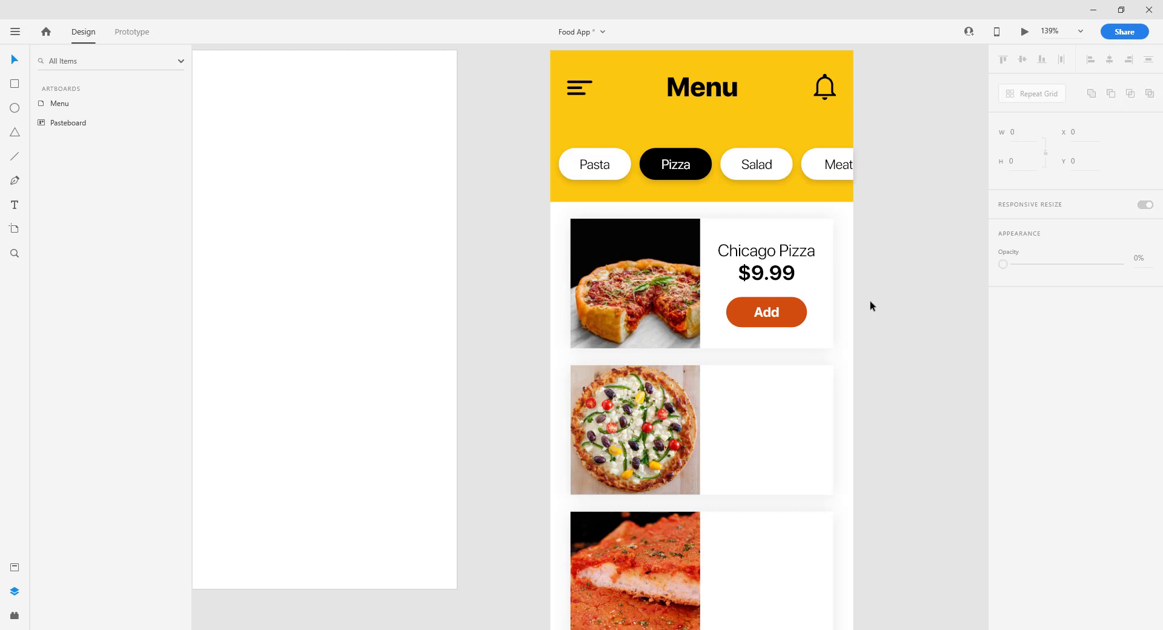
pyautogui.moveTo(888, 316); pyautogui.dragTo(736, 232)
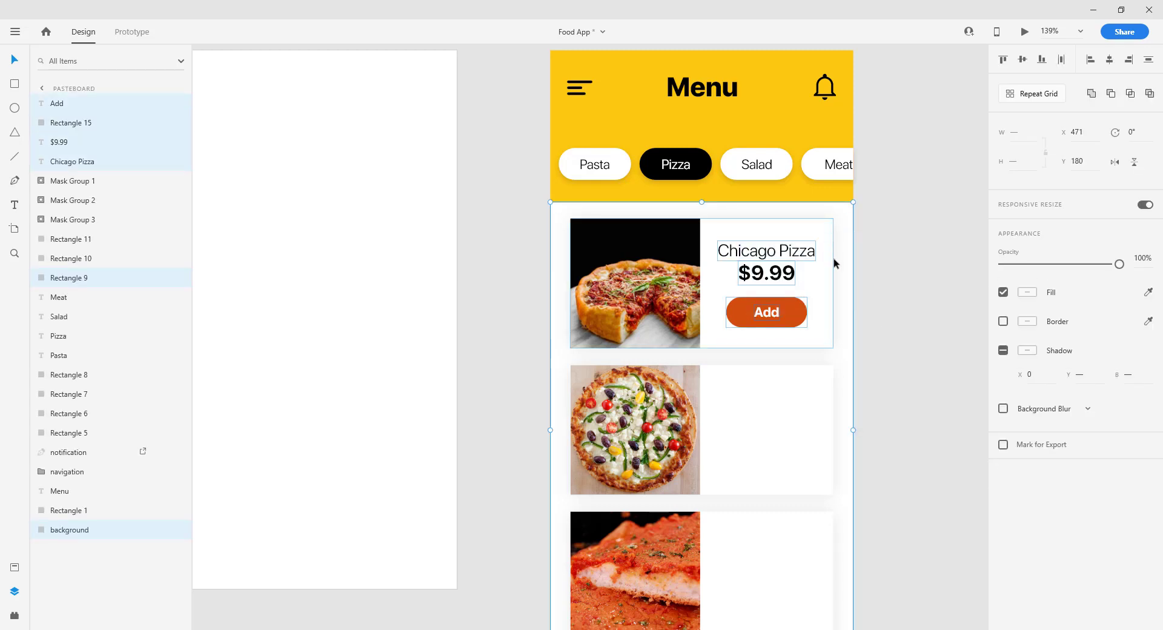
pyautogui.keyDown('shift'); pyautogui.click(831, 271); pyautogui.keyUp('shift')
pyautogui.keyDown('shift'); pyautogui.click(841, 272); pyautogui.keyUp('shift')
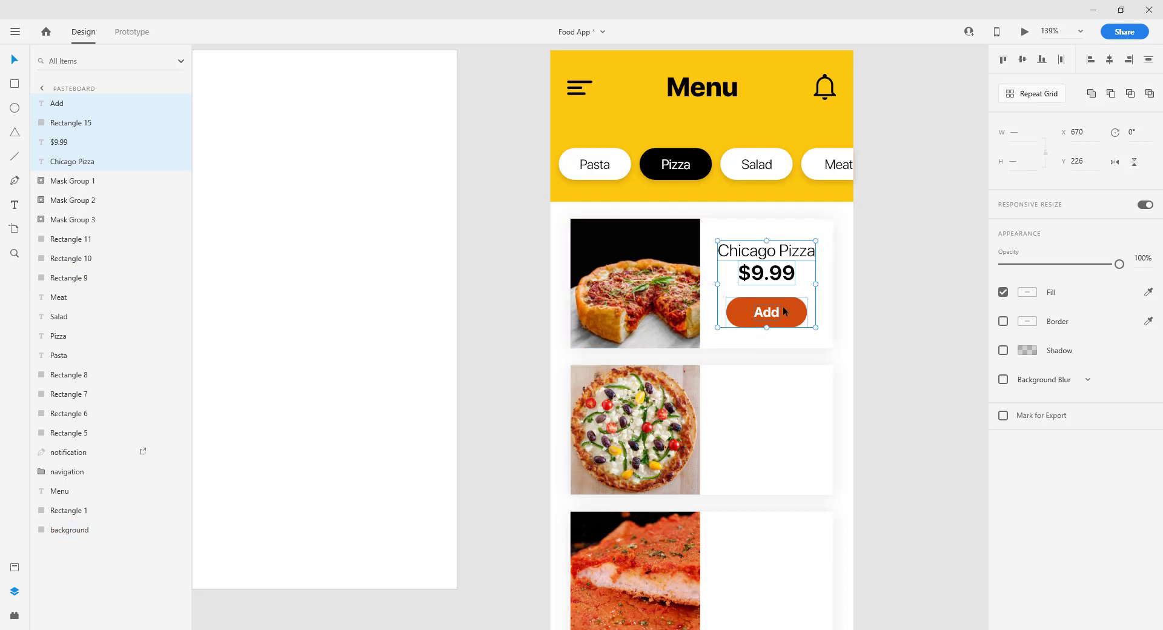
pyautogui.moveTo(783, 311); pyautogui.dragTo(782, 456)
pyautogui.scroll(-3, 781, 364)
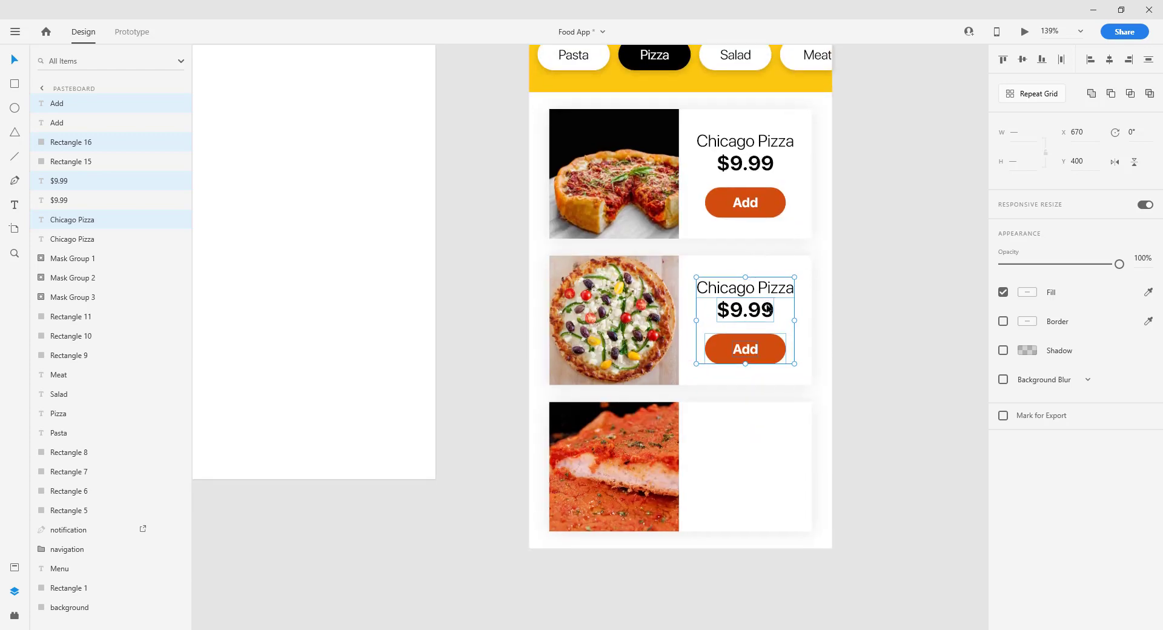
pyautogui.moveTo(762, 345); pyautogui.dragTo(762, 499)
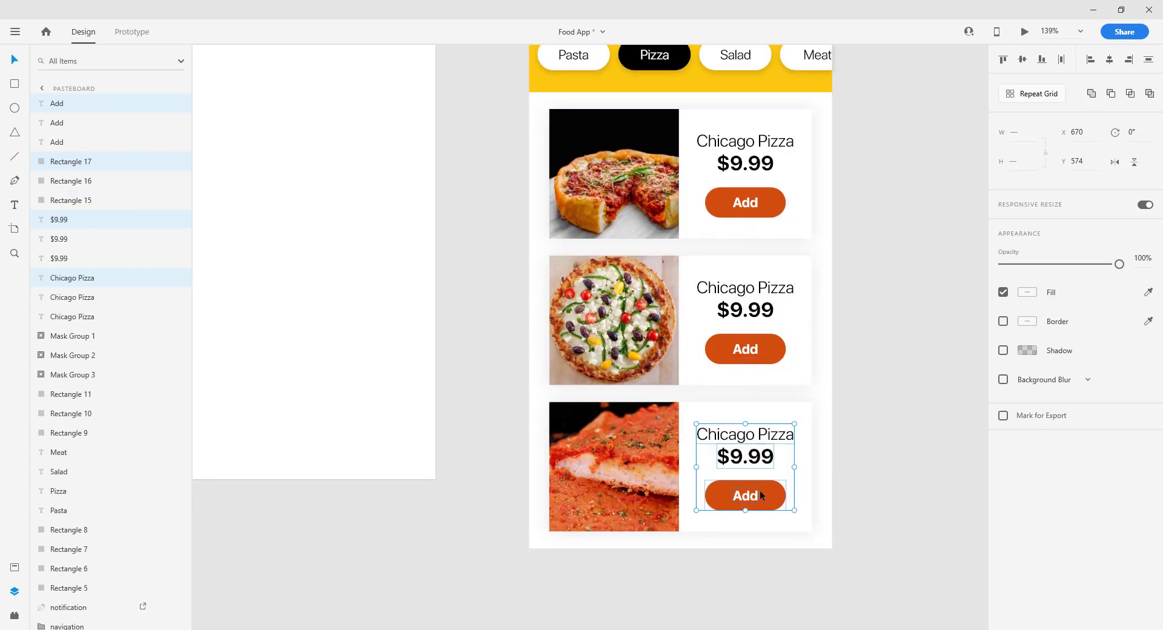
# Change the second card's pizza name to "Greek Pizza" and recentre it above the price at X 680
pyautogui.click(864, 335)
pyautogui.scroll(4, 744, 268)
pyautogui.doubleClick(746, 315)
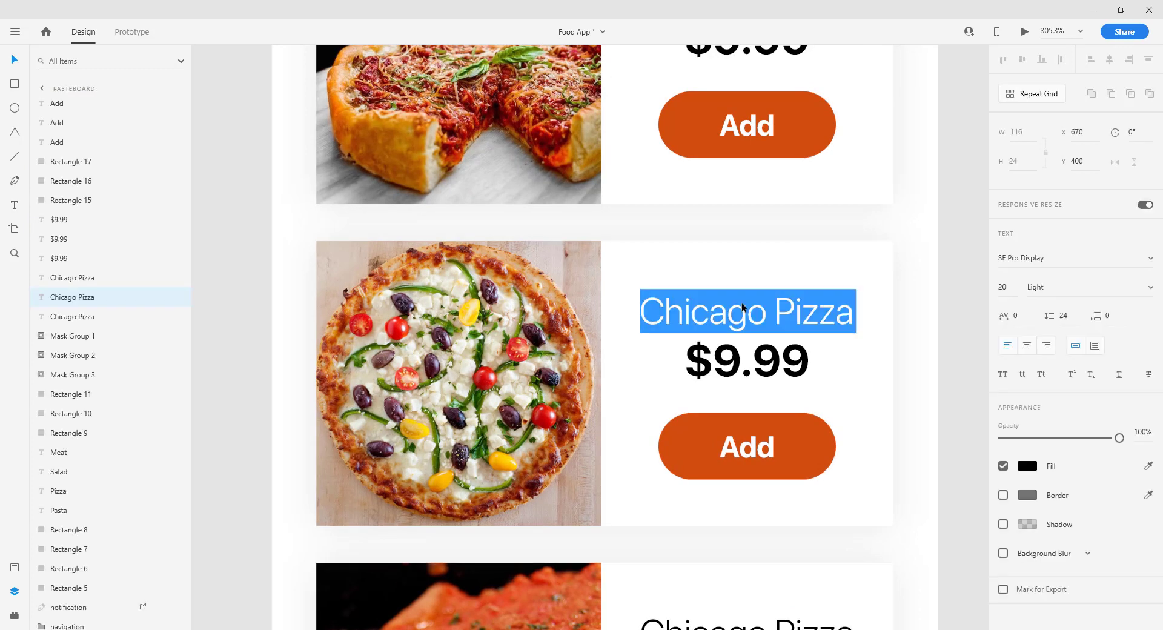
pyautogui.click(748, 314)
pyautogui.moveTo(767, 312); pyautogui.dragTo(629, 308)
pyautogui.write('Greek')
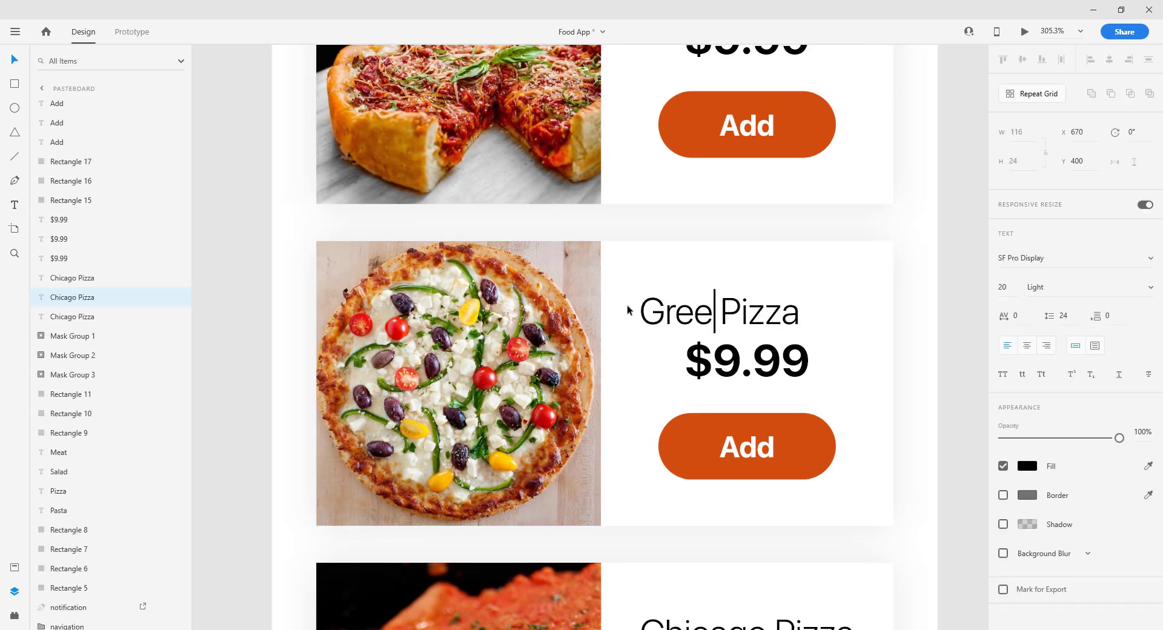
pyautogui.press('Escape')
pyautogui.moveTo(775, 313); pyautogui.dragTo(793, 313)
# Change the third card's pizza name to "Sicilian Pizza" and recentre it above the price
pyautogui.scroll(-3, 801, 380)
pyautogui.scroll(-3, 801, 380)
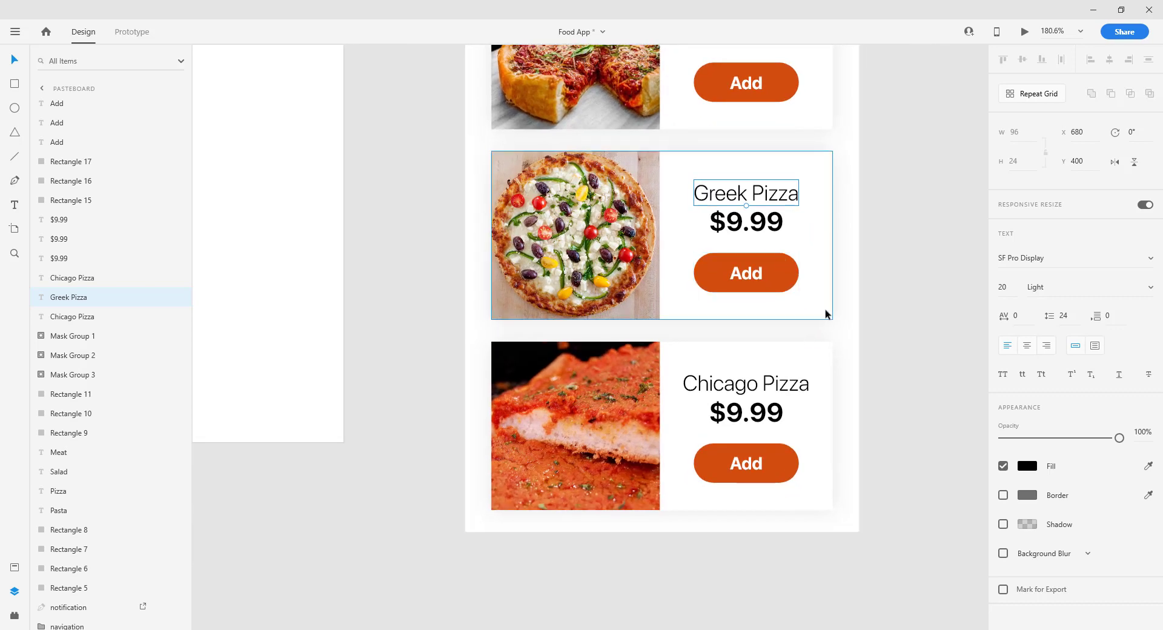
pyautogui.click(917, 224)
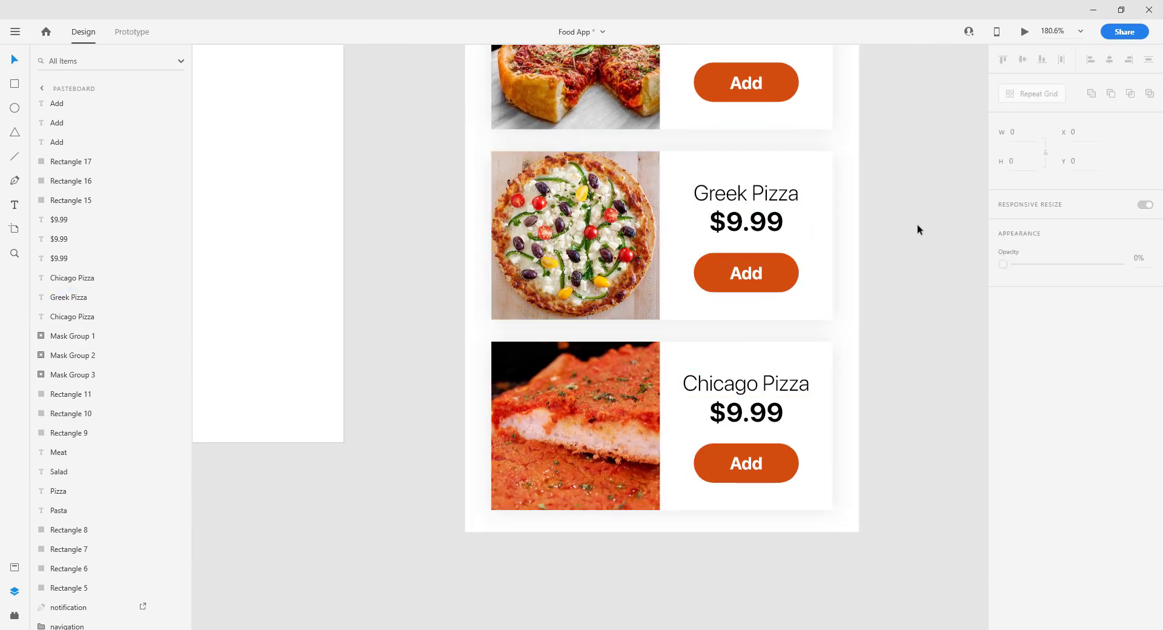
pyautogui.moveTo(914, 164); pyautogui.dragTo(871, 144)
pyautogui.doubleClick(736, 352)
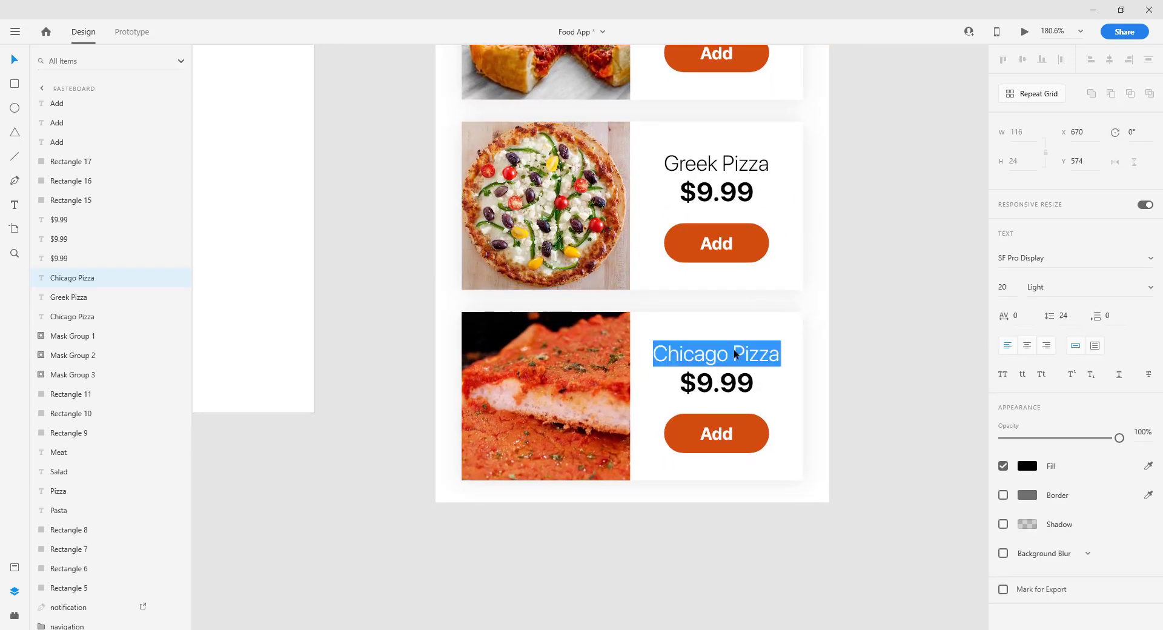
pyautogui.moveTo(730, 354); pyautogui.dragTo(612, 356)
pyautogui.write('Sicilian')
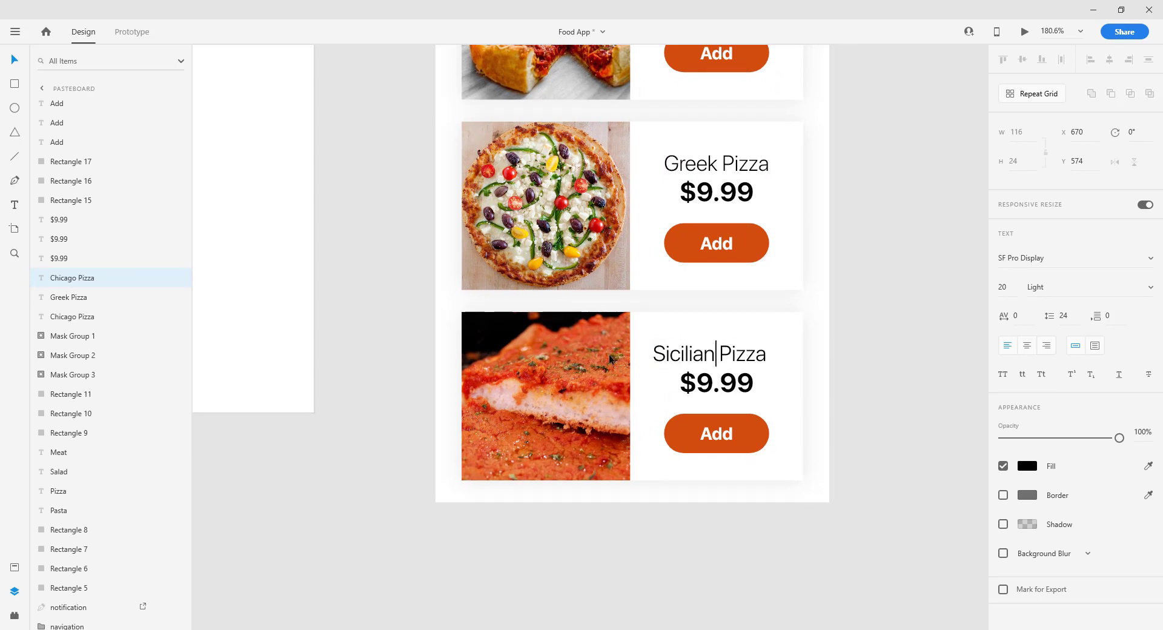
pyautogui.press('Escape')
pyautogui.moveTo(736, 361); pyautogui.dragTo(734, 364)
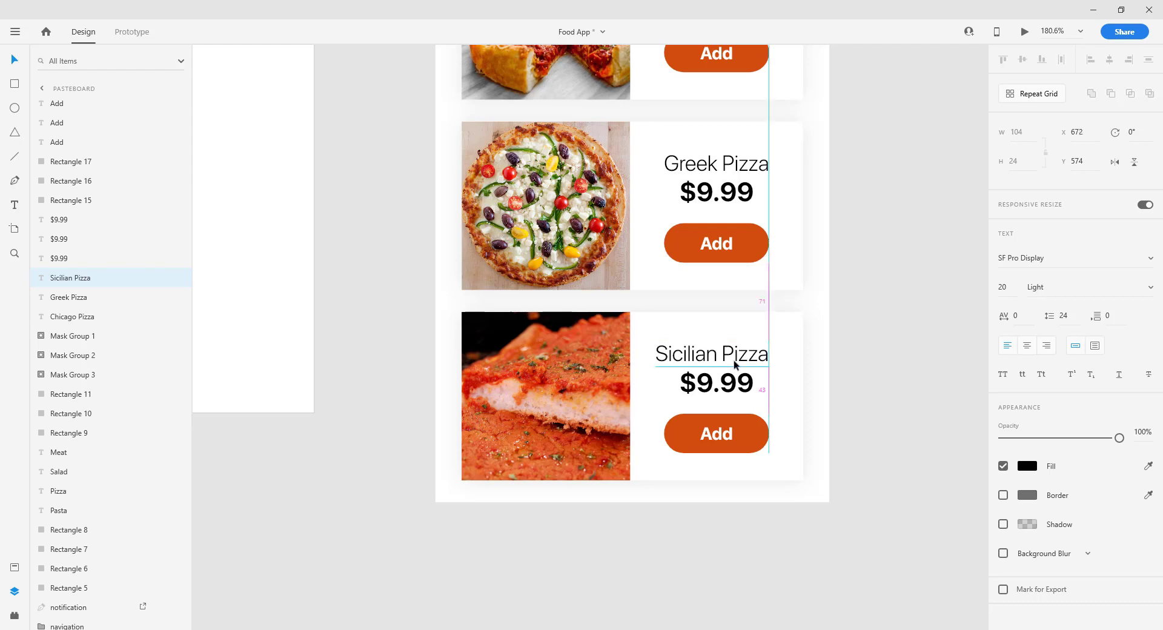
pyautogui.click(885, 332)
# Draw a rectangle 360 wide and about 722 high beside the finished Menu design, at X 859, Y 0
pyautogui.keyDown('ctrl'); pyautogui.scroll(-2, 873, 332); pyautogui.keyUp('ctrl')
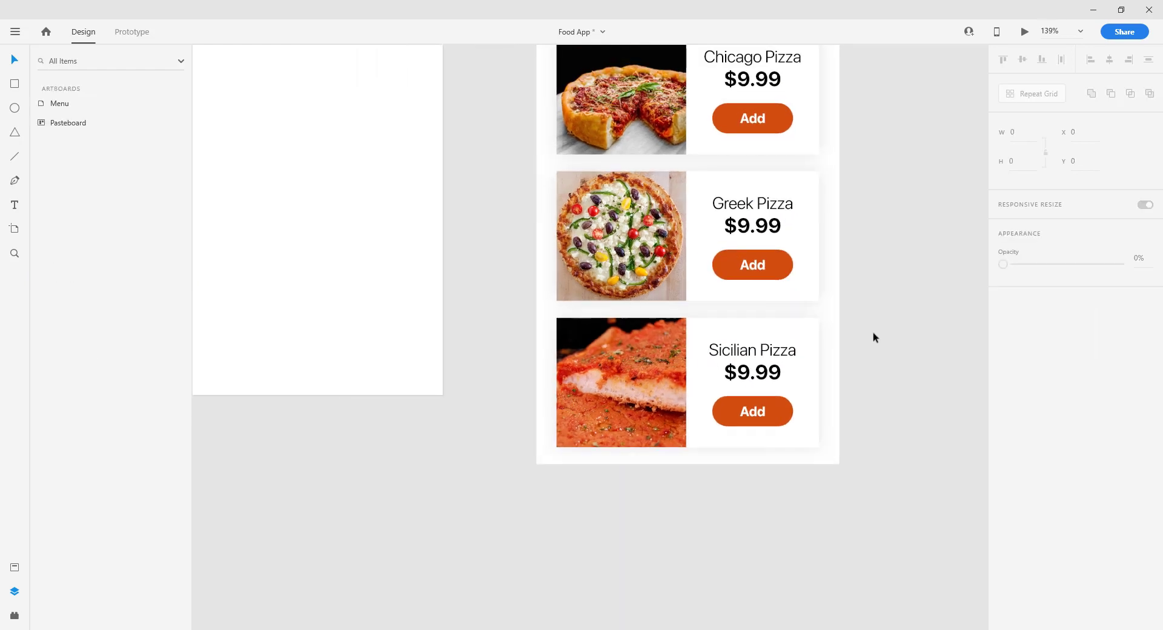
pyautogui.moveTo(898, 240); pyautogui.dragTo(845, 376)
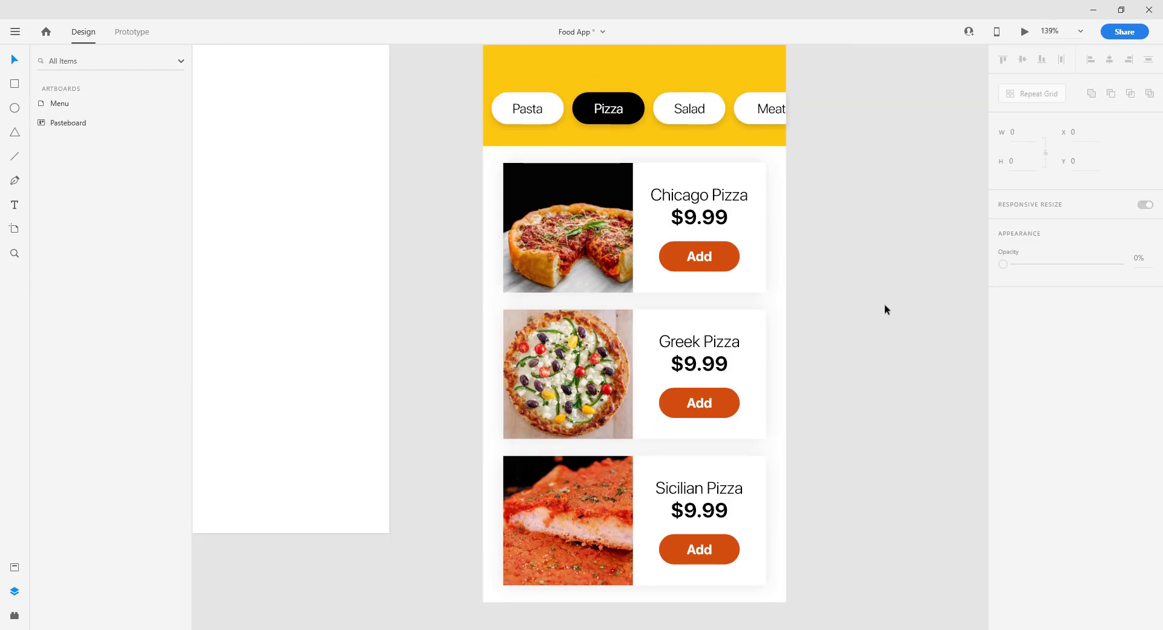
pyautogui.keyDown('ctrl'); pyautogui.scroll(-2, 885, 299); pyautogui.keyUp('ctrl')
pyautogui.moveTo(896, 309); pyautogui.dragTo(867, 312)
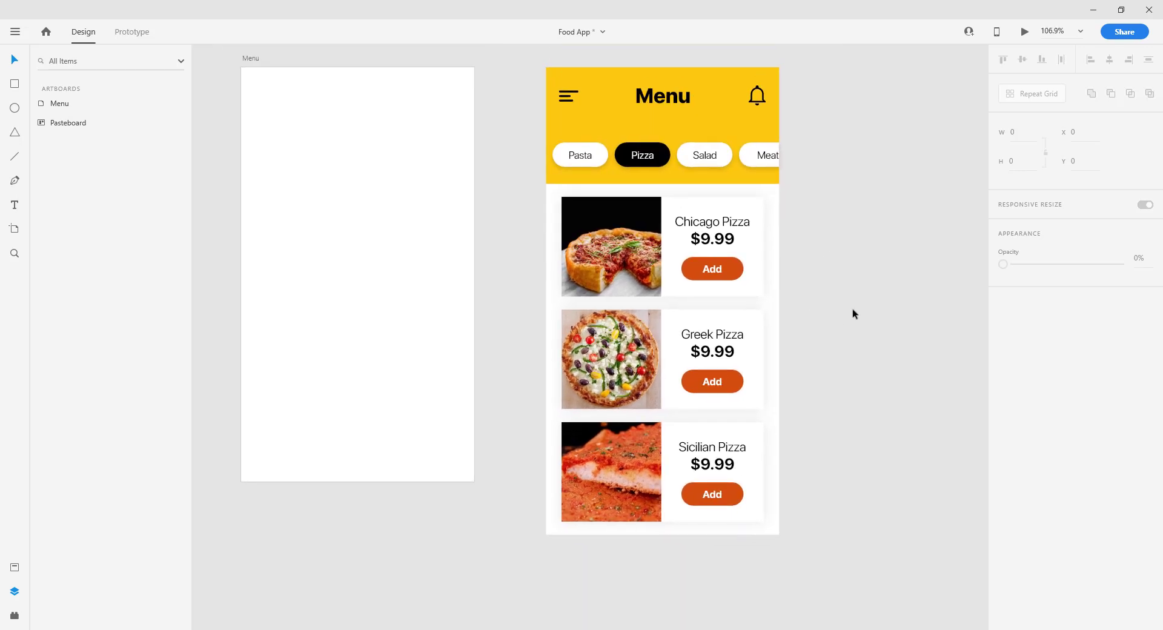
pyautogui.keyDown('ctrl'); pyautogui.scroll(-3, 852, 308); pyautogui.keyUp('ctrl')
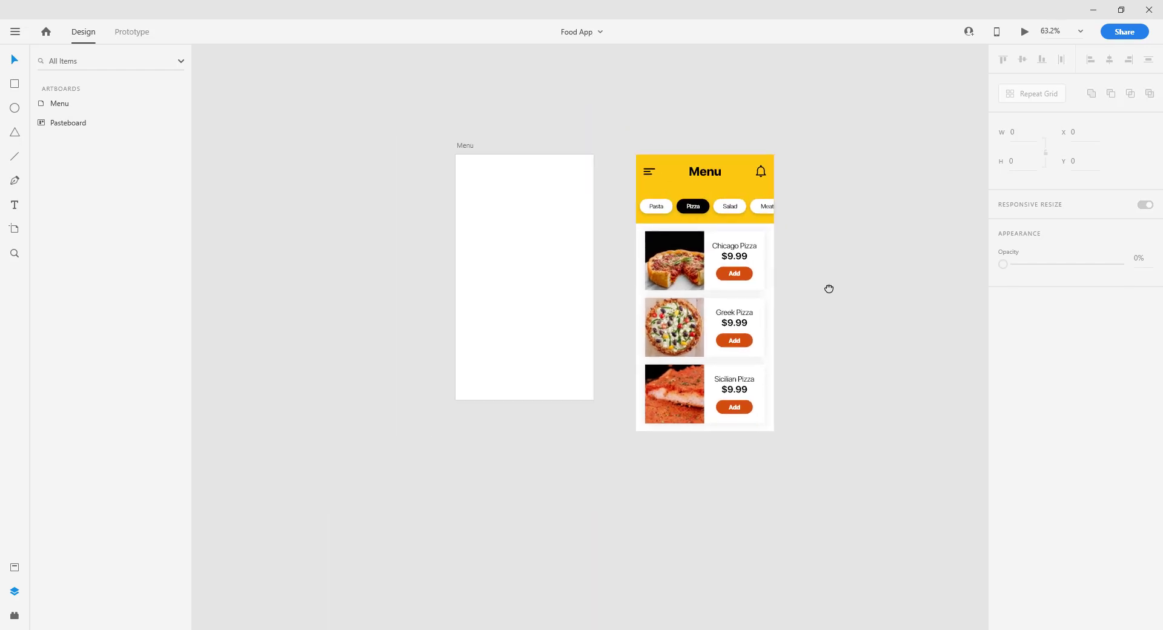
pyautogui.hscroll(3, 751, 236)
pyautogui.scroll(-1, 751, 237)
pyautogui.press('r')
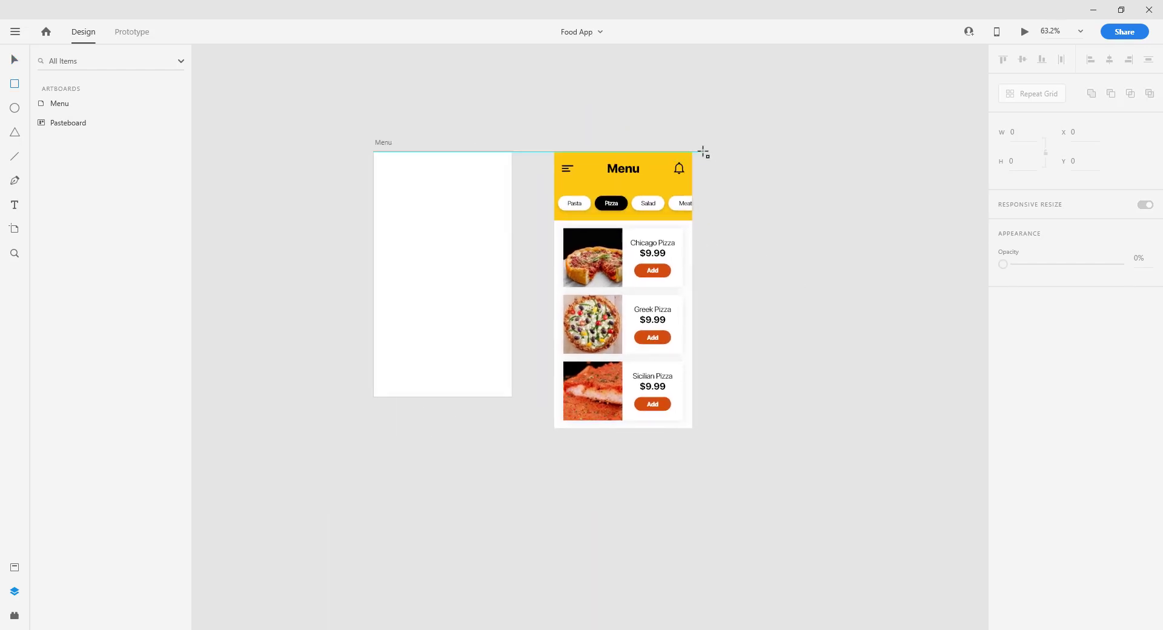
pyautogui.moveTo(703, 152)
pyautogui.mouseDown()
pyautogui.moveTo(783, 428)
pyautogui.moveTo(838, 428)
pyautogui.mouseUp()
pyautogui.click(1027, 137)
pyautogui.write('360')
pyautogui.press('Return')
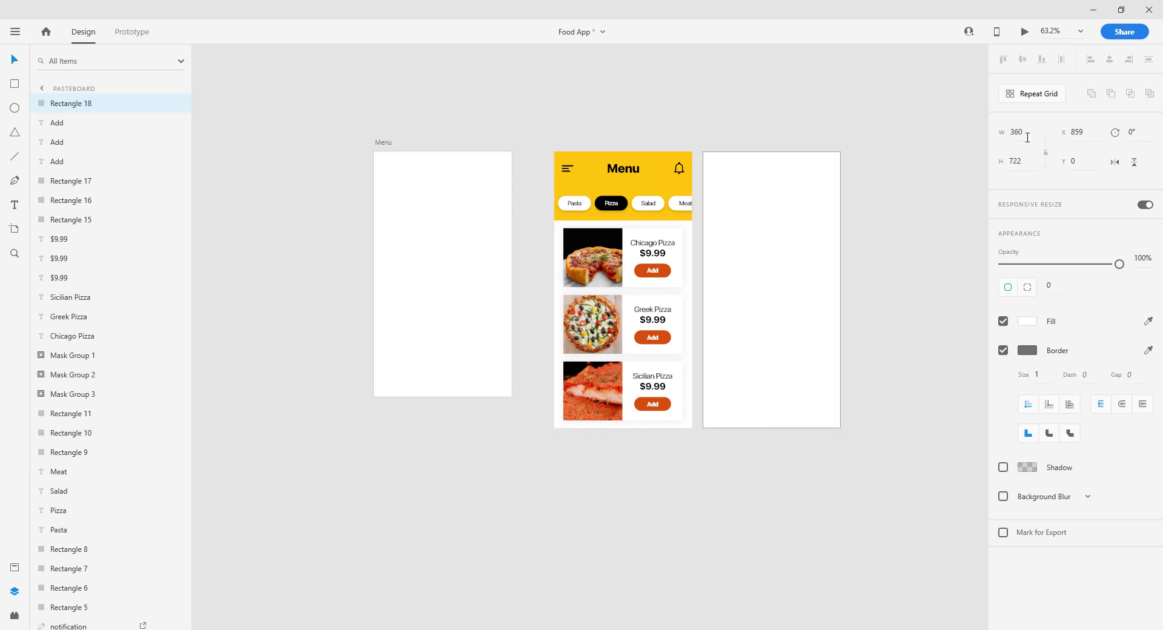
# Round the new rectangle's corners to 30, remove its border and fill it with the saved yellow swatch
pyautogui.write('30')
pyautogui.press('Return')
pyautogui.scroll(5, 872, 196)
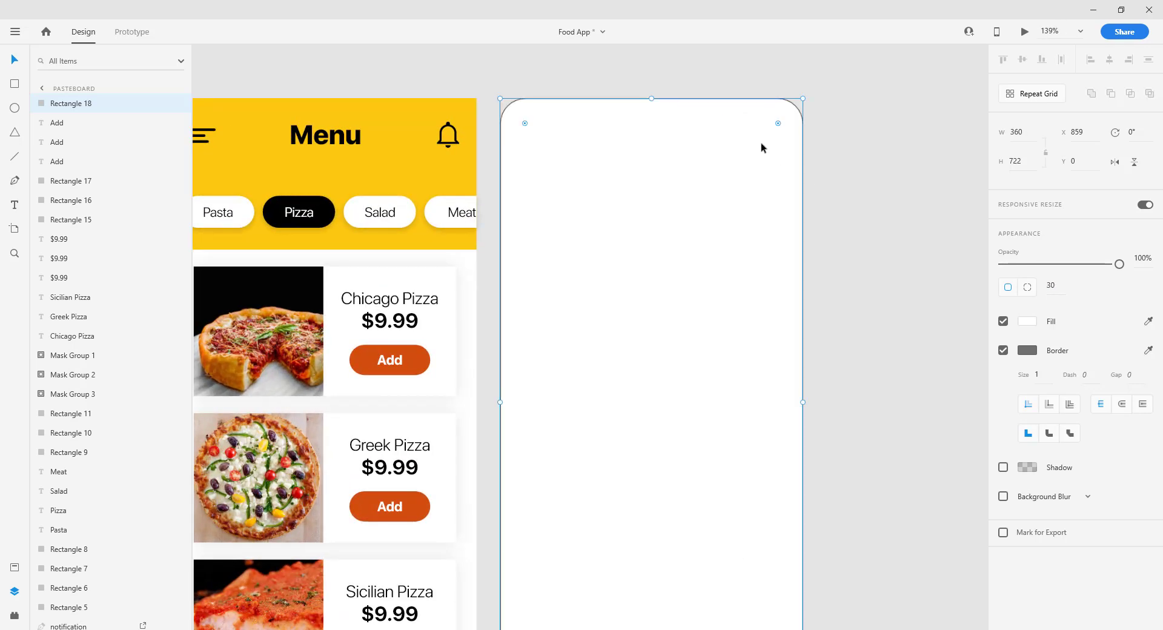
pyautogui.click(1005, 350)
pyautogui.click(1023, 322)
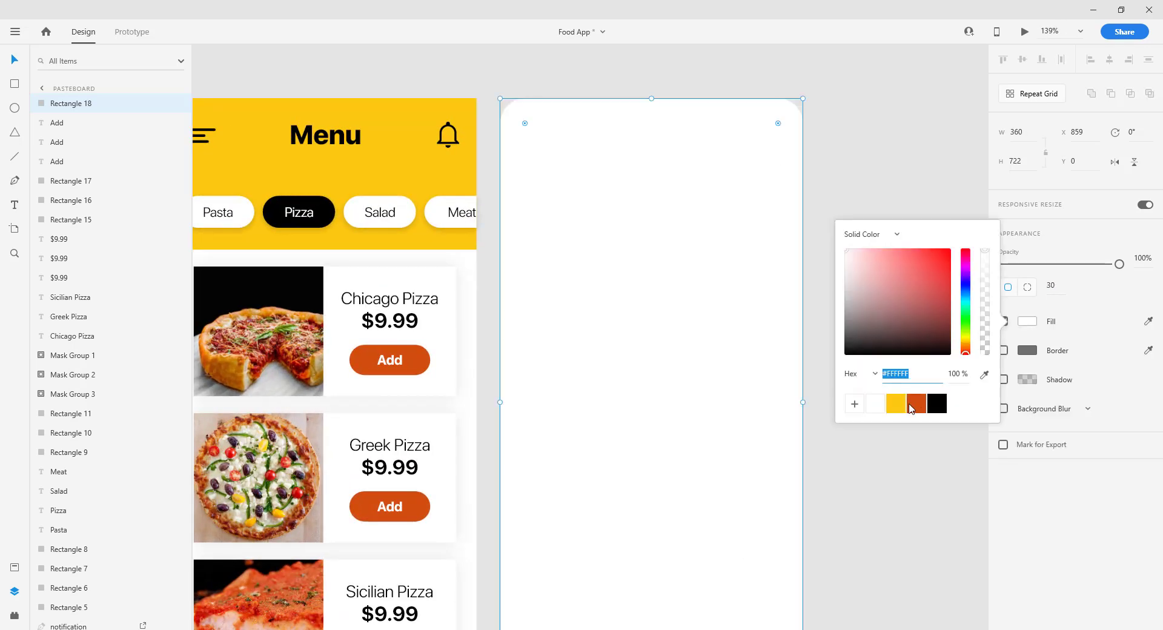
pyautogui.click(898, 405)
pyautogui.click(839, 127)
pyautogui.scroll(-1, 839, 127)
pyautogui.scroll(-4, 839, 126)
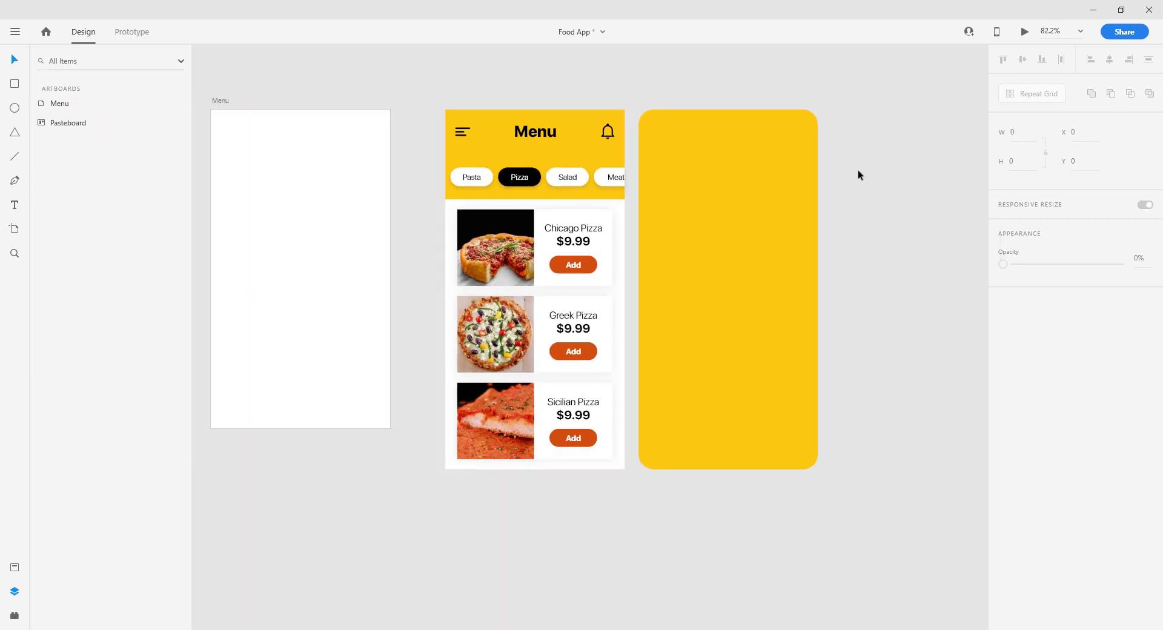
# Import logo.svg from the Desktop and place it in the upper middle of the yellow rectangle at Y 329
pyautogui.hotkey('ctrl', 'shift', 'i')
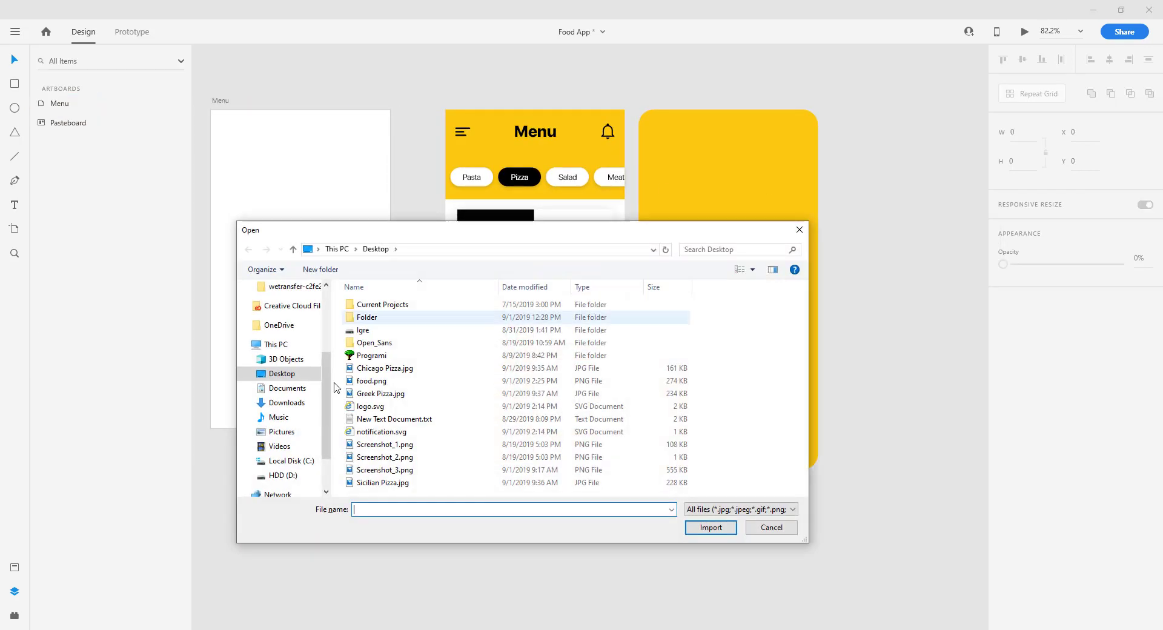
pyautogui.doubleClick(370, 406)
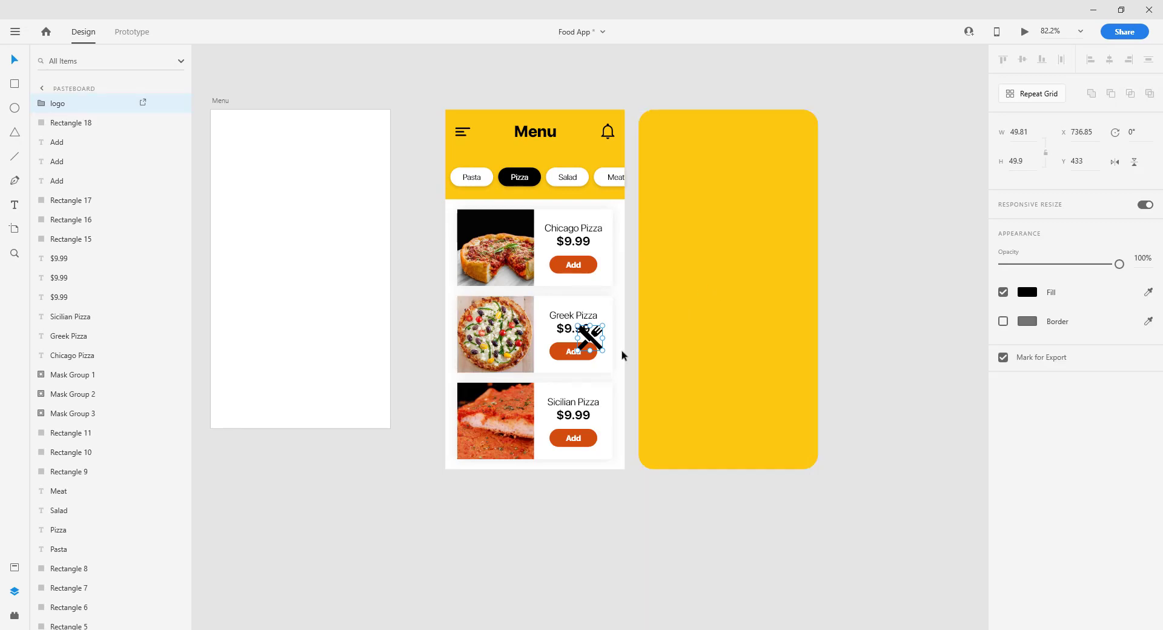
pyautogui.moveTo(595, 340); pyautogui.dragTo(691, 292)
pyautogui.hotkey('ctrl', 'z')
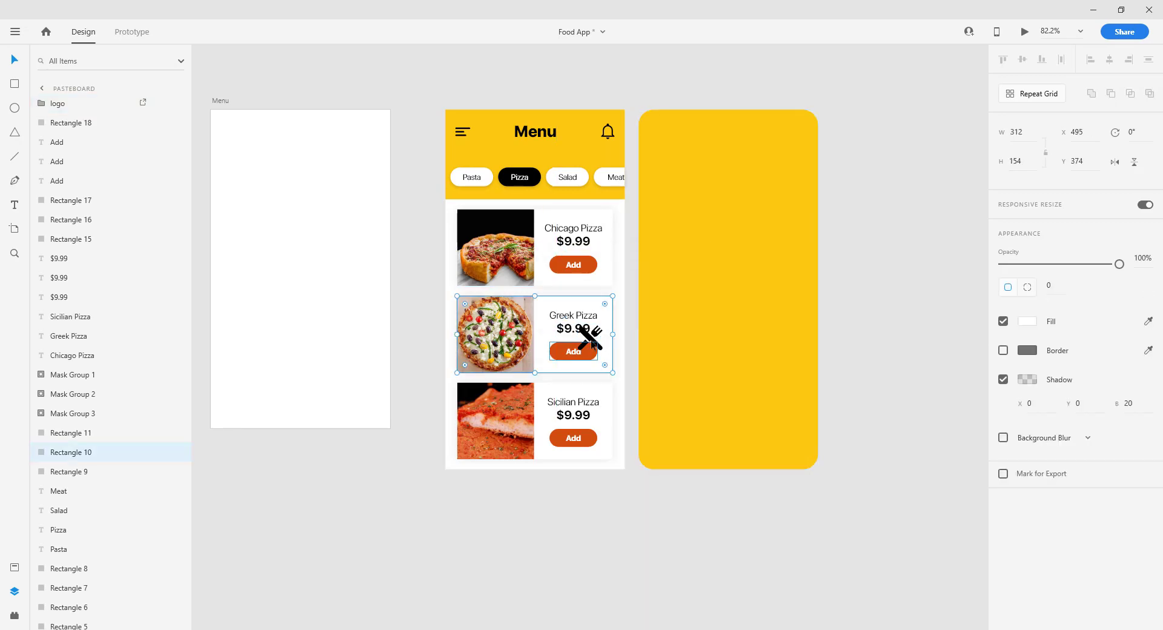
pyautogui.moveTo(590, 337); pyautogui.dragTo(725, 288)
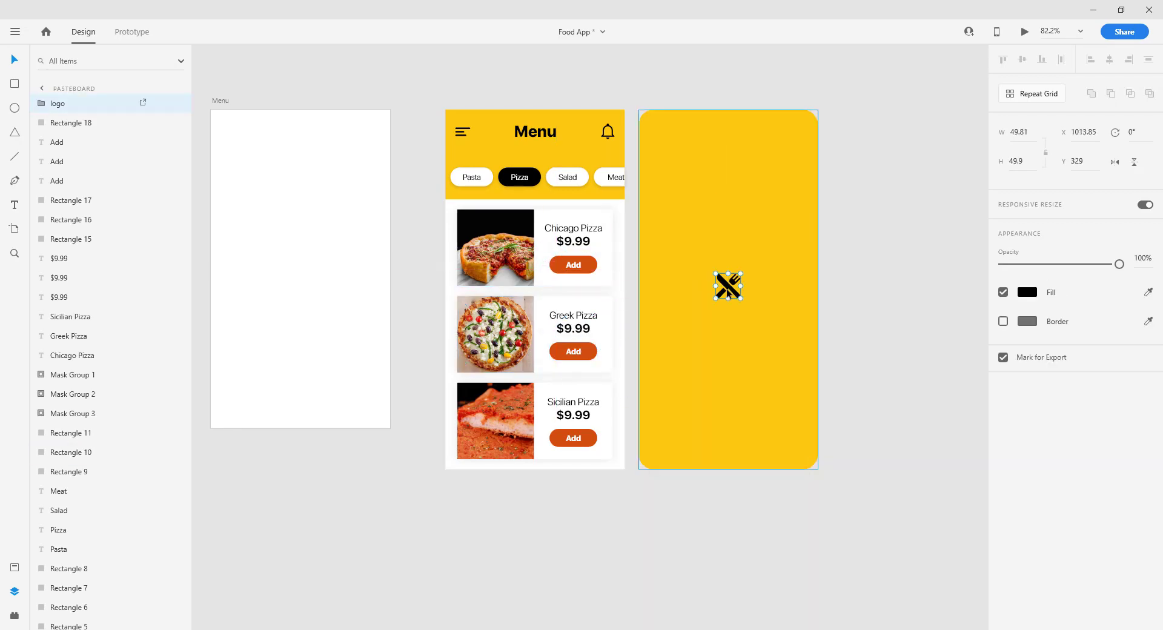
# Add the text "EAT BIG!" below the logo and fill it with black
pyautogui.scroll(4, 726, 291)
pyautogui.press('t')
pyautogui.click(710, 356)
pyautogui.write('EAT BIG!')
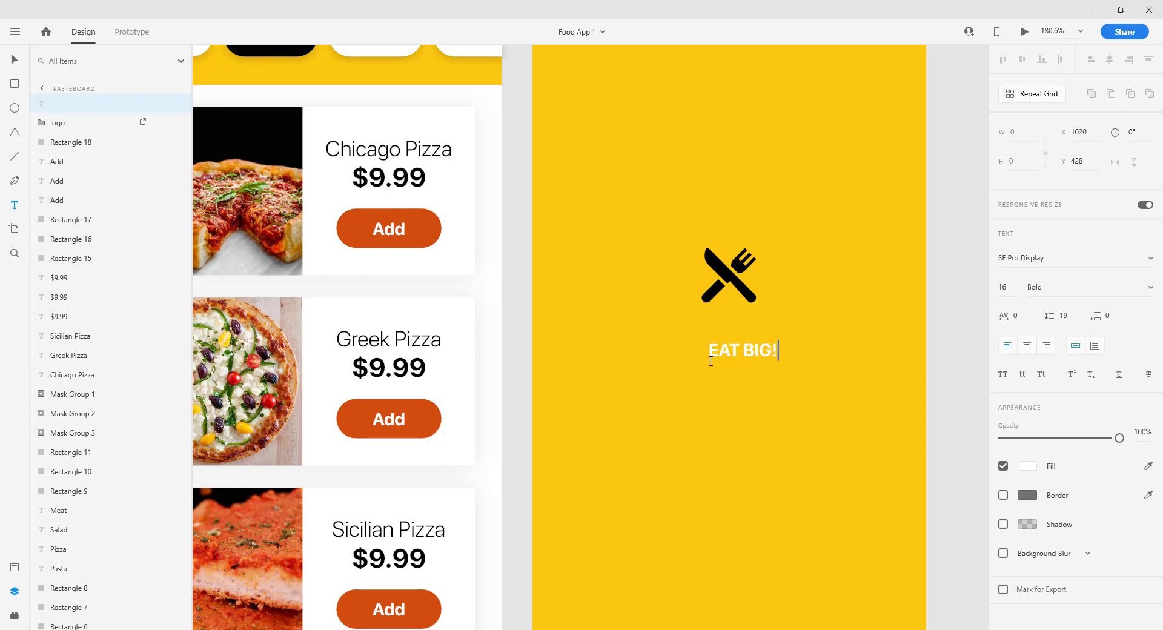
pyautogui.press('Escape')
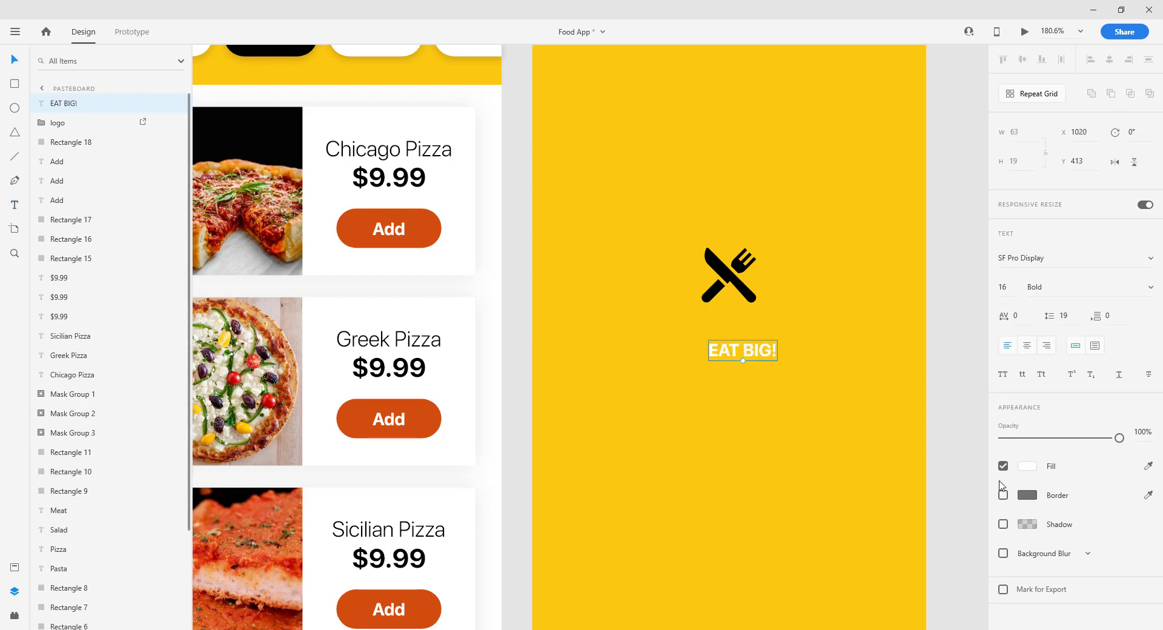
pyautogui.click(1030, 470)
pyautogui.click(942, 542)
# Set the EAT BIG! text to Heavy, enlarge it to about double width, and place the logo to its left
pyautogui.click(741, 360)
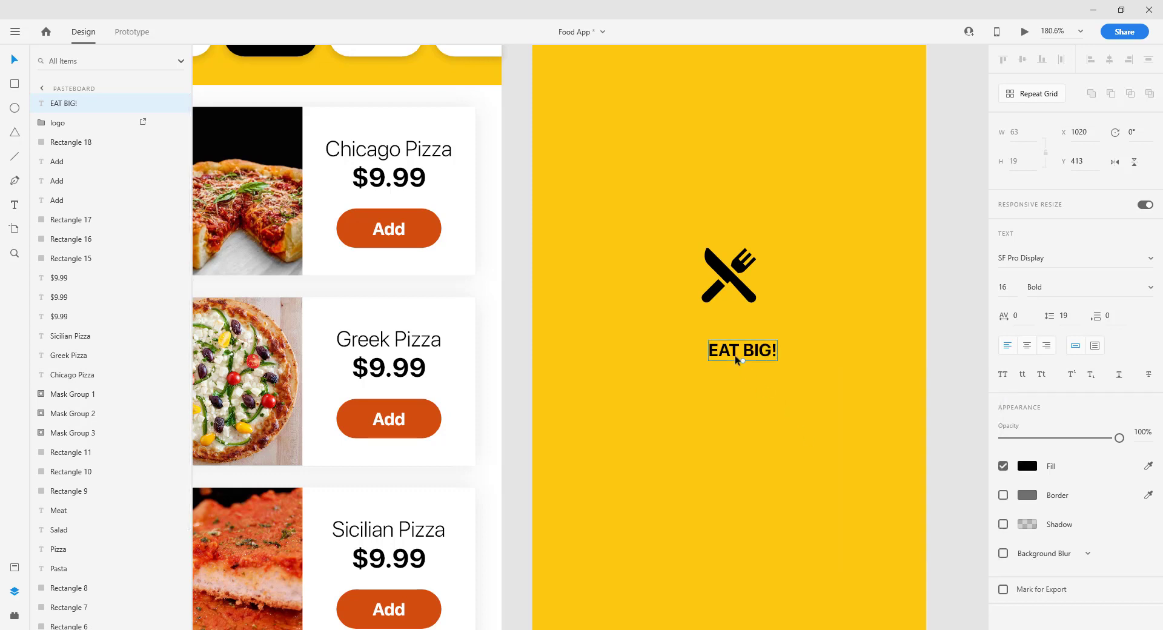
pyautogui.click(1147, 287)
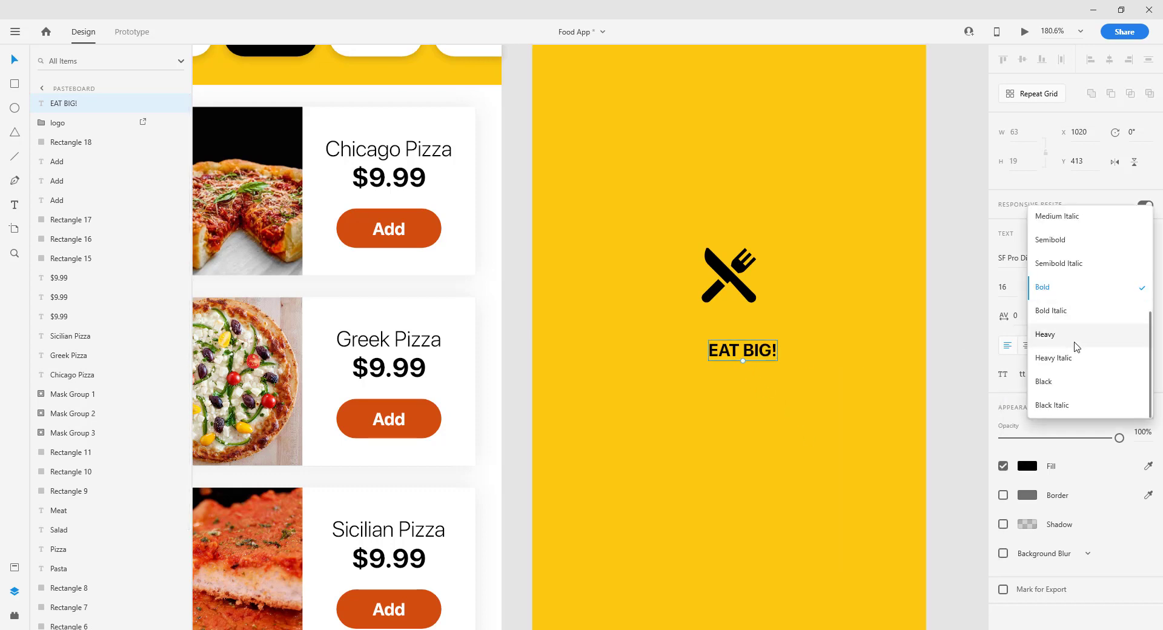
pyautogui.click(1077, 336)
pyautogui.moveTo(739, 363); pyautogui.dragTo(790, 343)
pyautogui.click(746, 289)
pyautogui.moveTo(740, 287); pyautogui.dragTo(674, 358)
# Move the logo and the EAT BIG! text together to the centre of the yellow rectangle
pyautogui.keyDown('shift'); pyautogui.click(735, 356); pyautogui.keyUp('shift')
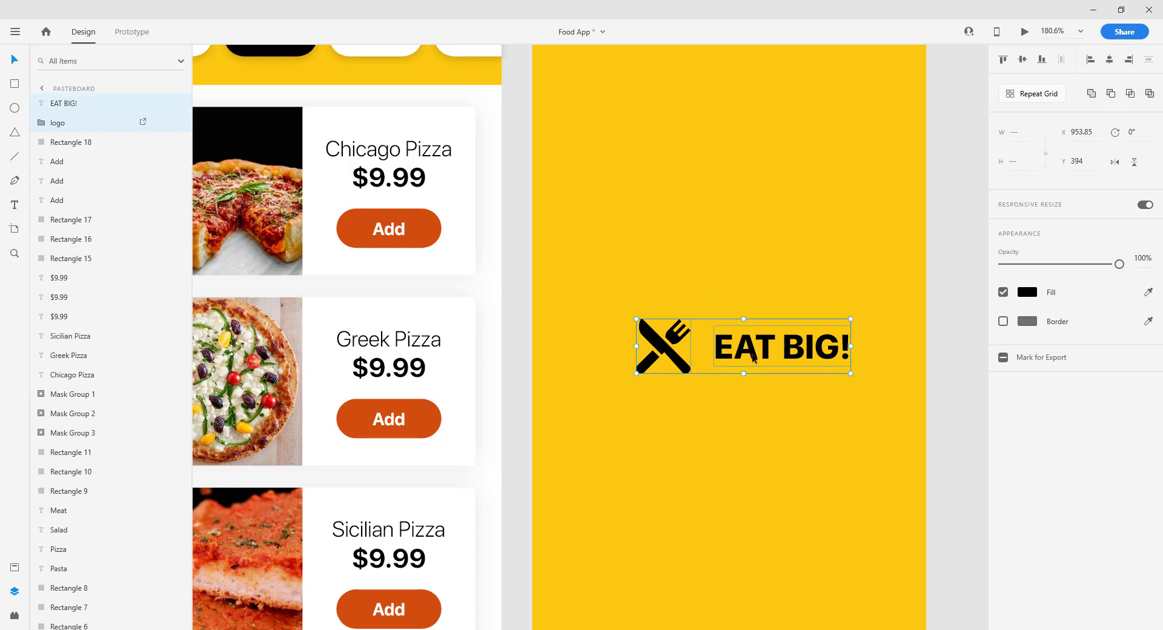
pyautogui.moveTo(762, 355); pyautogui.dragTo(751, 329)
pyautogui.scroll(-1, 748, 353)
pyautogui.scroll(-5, 749, 357)
pyautogui.click(883, 313)
pyautogui.scroll(2, 845, 310)
pyautogui.moveTo(842, 325)
pyautogui.mouseDown()
pyautogui.moveTo(896, 321)
pyautogui.moveTo(838, 343)
pyautogui.mouseUp()
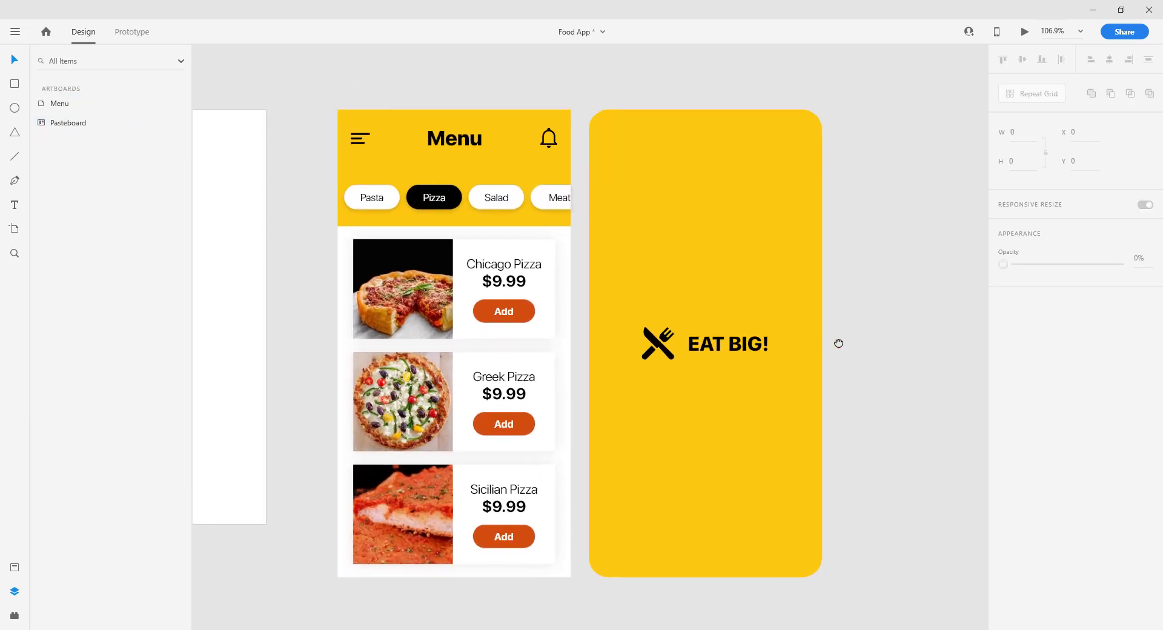
pyautogui.hscroll(2, 864, 347)
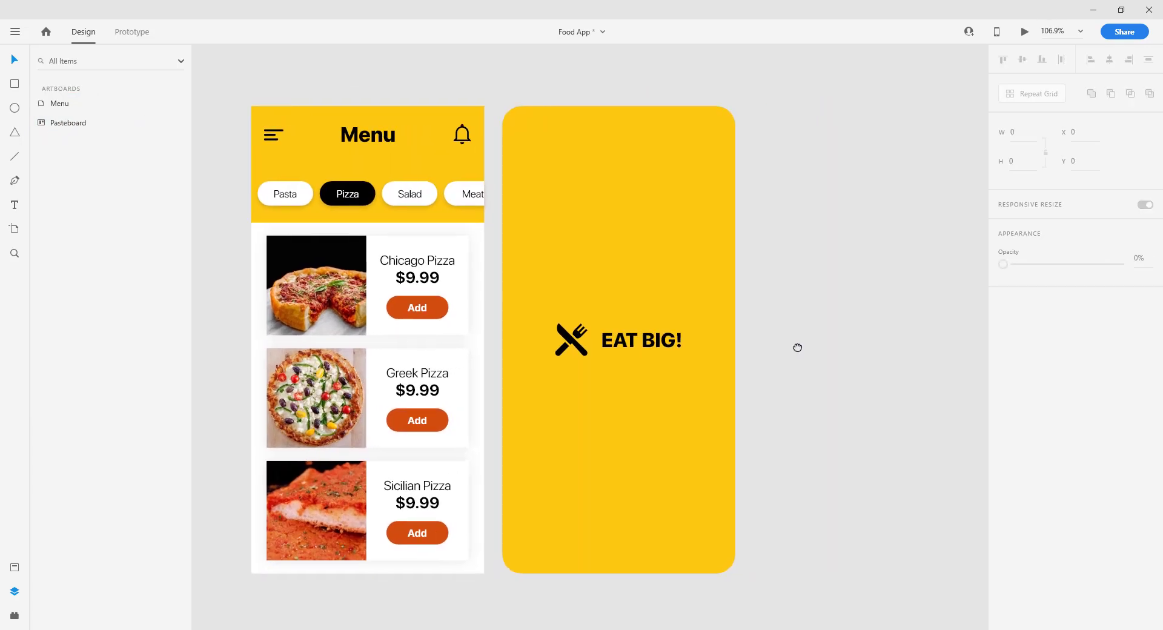
pyautogui.moveTo(231, 85); pyautogui.dragTo(491, 590)
pyautogui.click(492, 590)
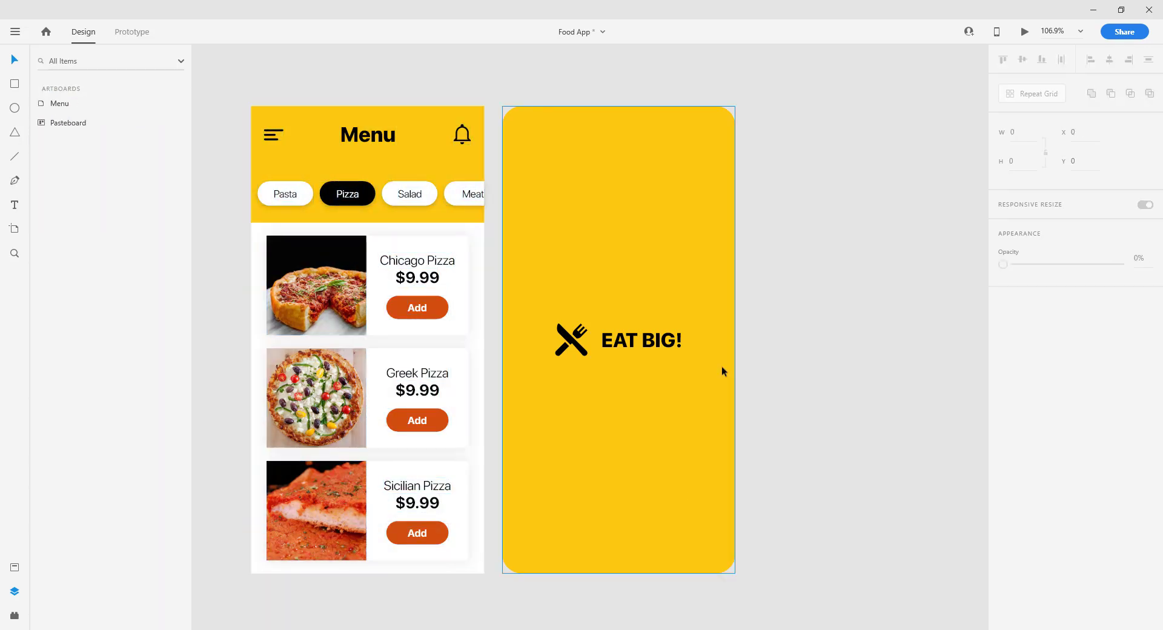